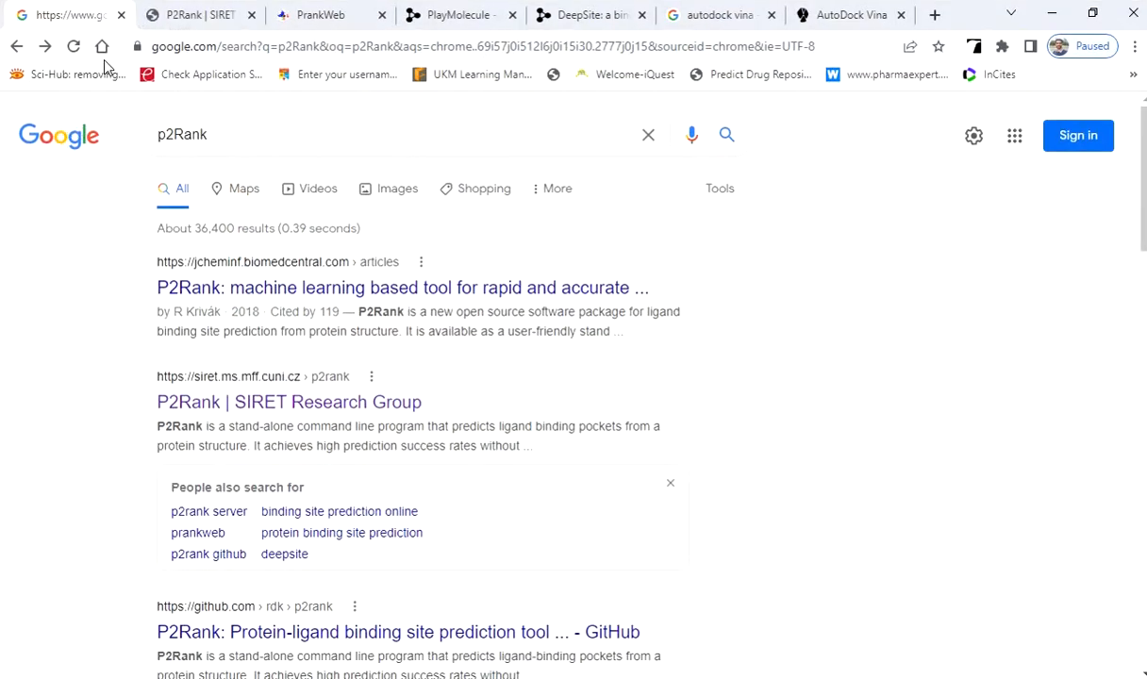
# Read through the SIRET Research Group's P2Rank page, from its description to the Web Version section.
pyautogui.click(212, 139)
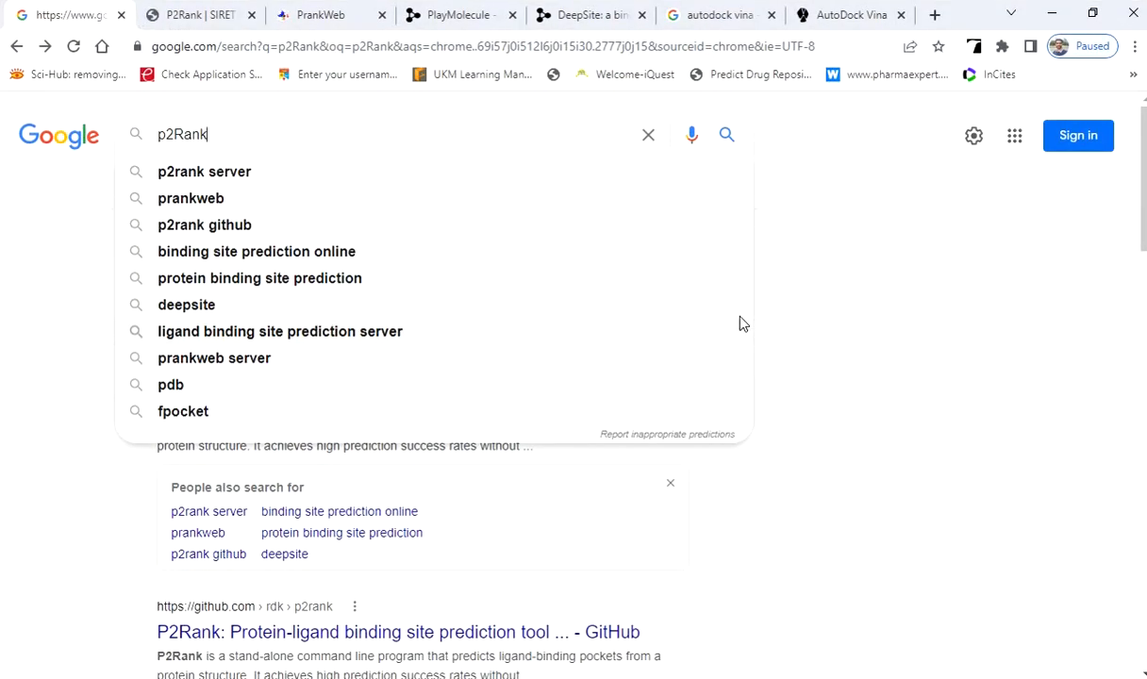
pyautogui.click(791, 286)
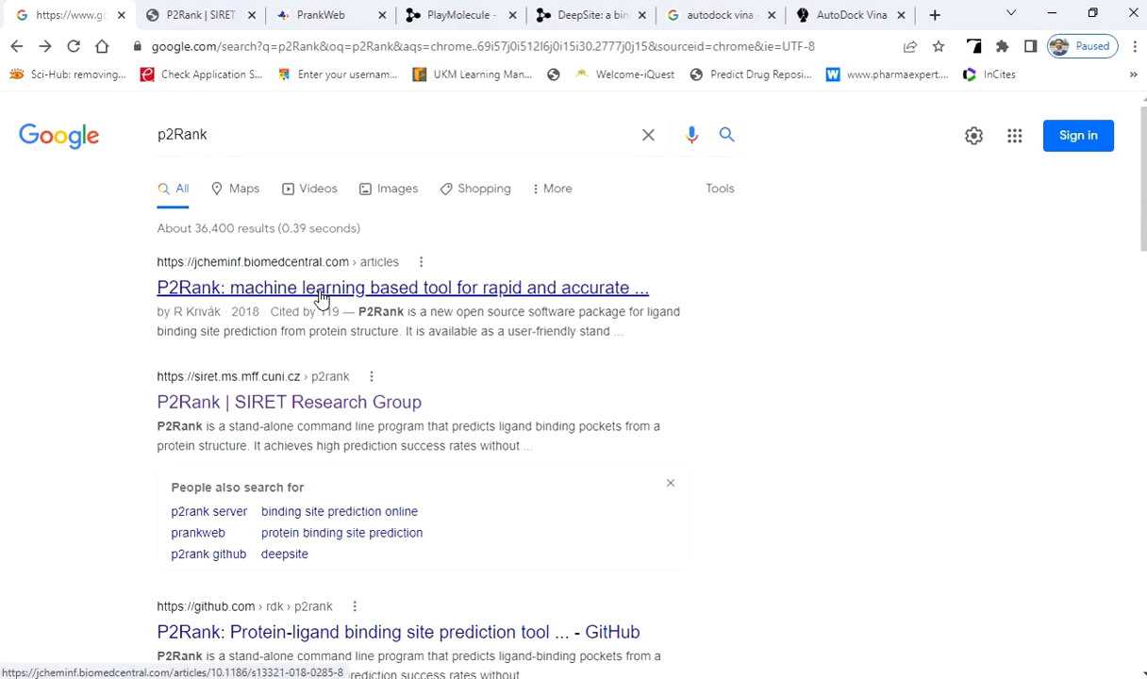
pyautogui.click(220, 7)
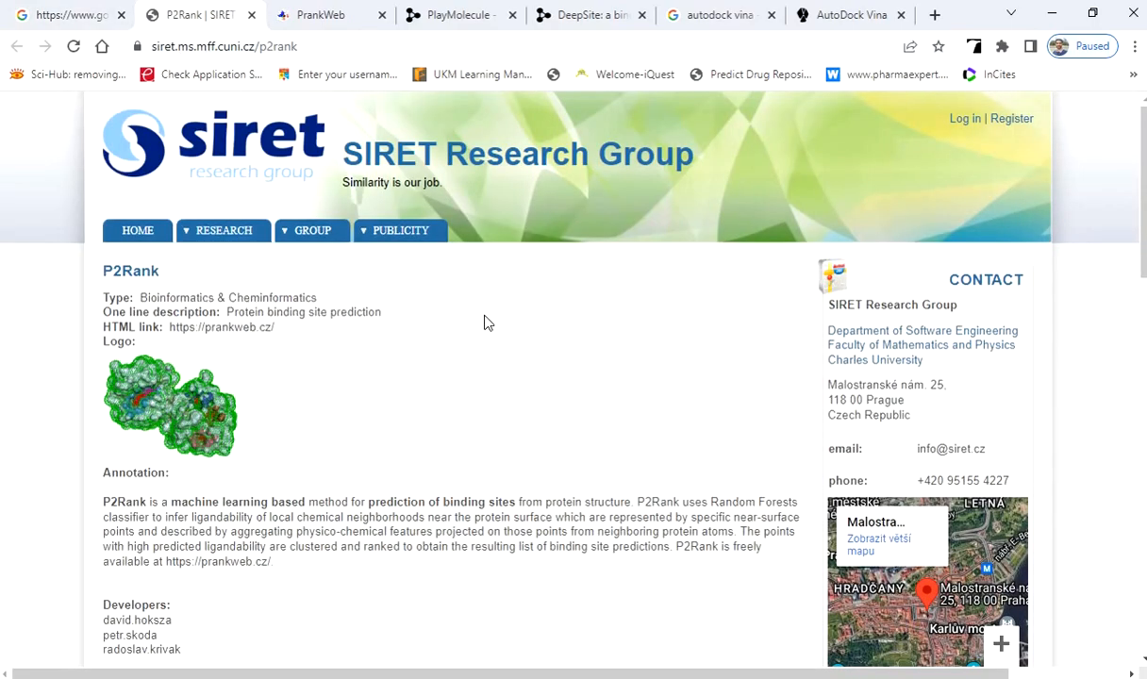
pyautogui.scroll(-2, 497, 322)
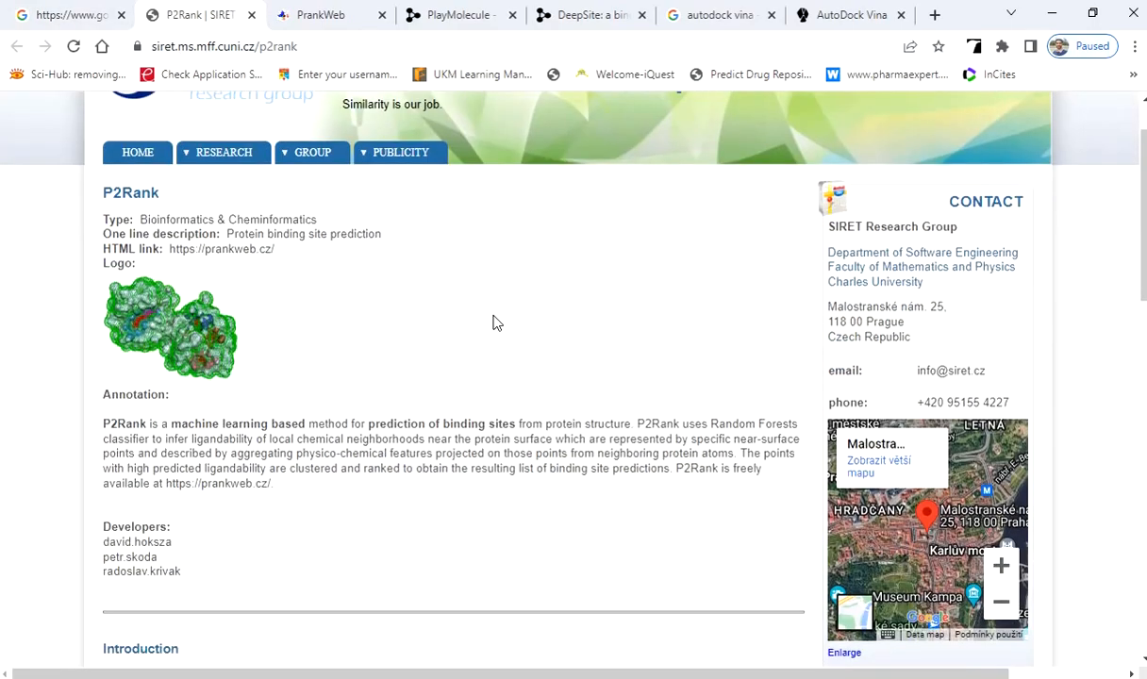
pyautogui.scroll(-5, 497, 323)
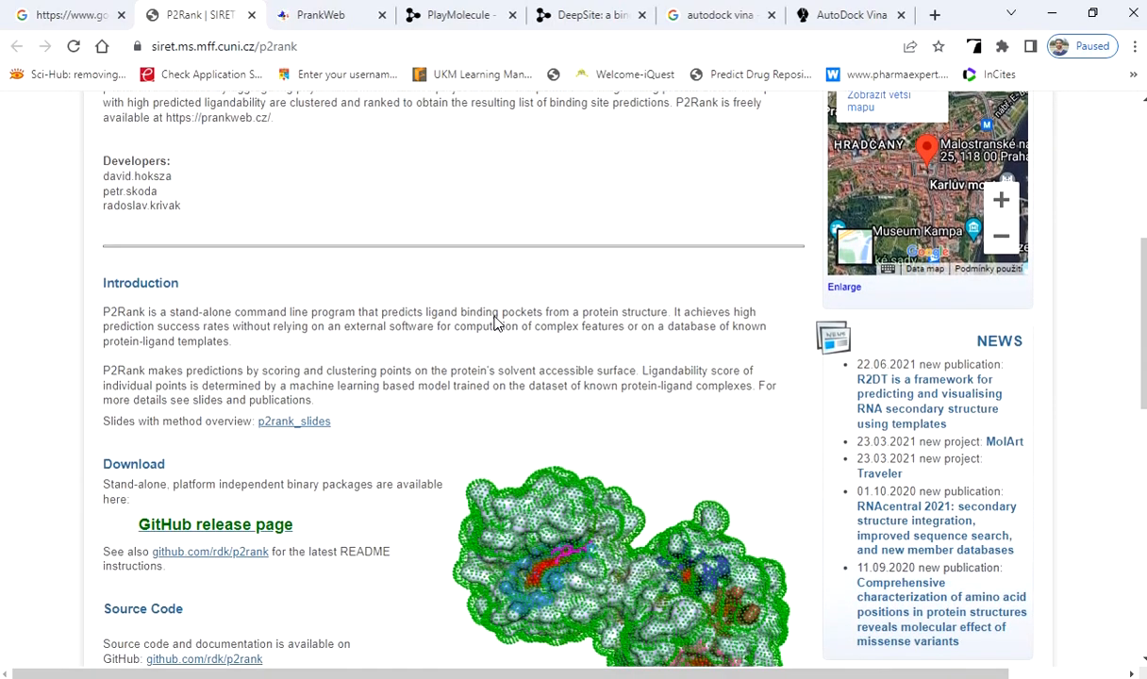
pyautogui.scroll(-1, 497, 323)
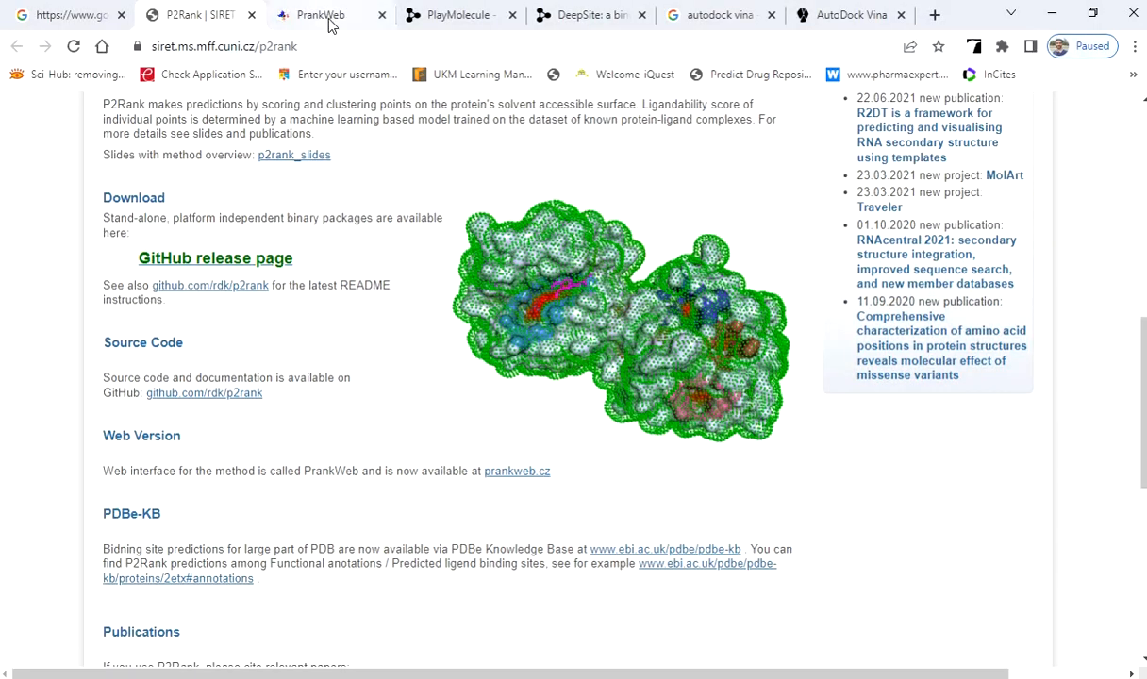
# Open the PrankWeb site and choose Custom structure as the input method, dismissing the structure file chooser.
pyautogui.click(323, 17)
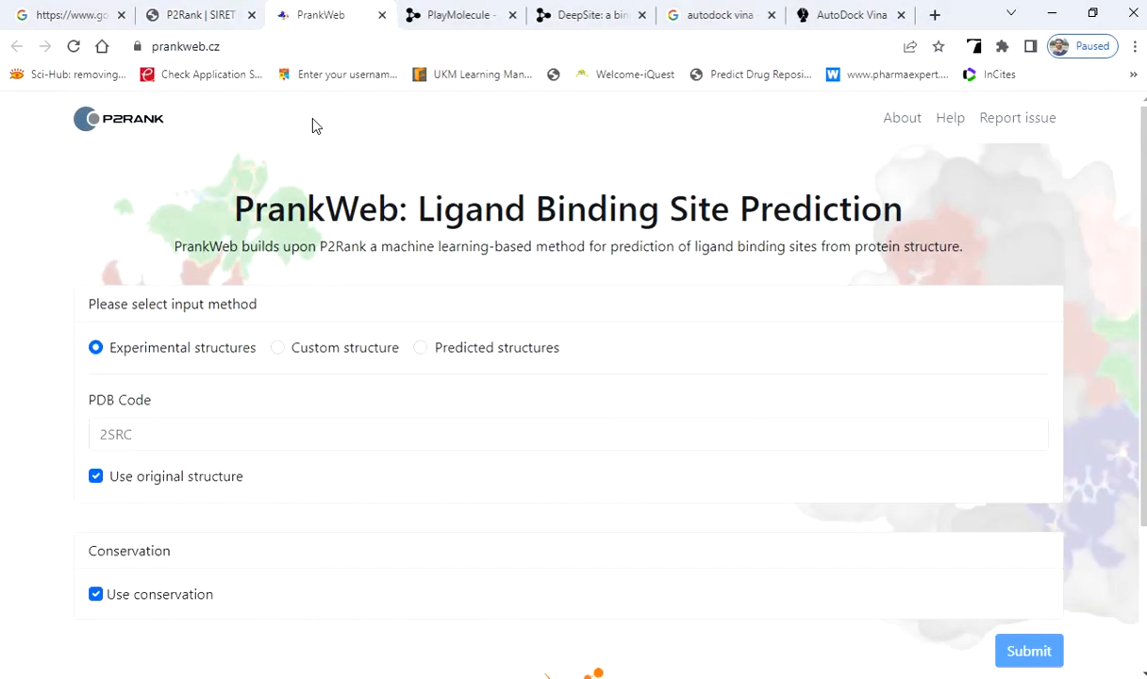
pyautogui.moveTo(232, 203); pyautogui.dragTo(877, 215)
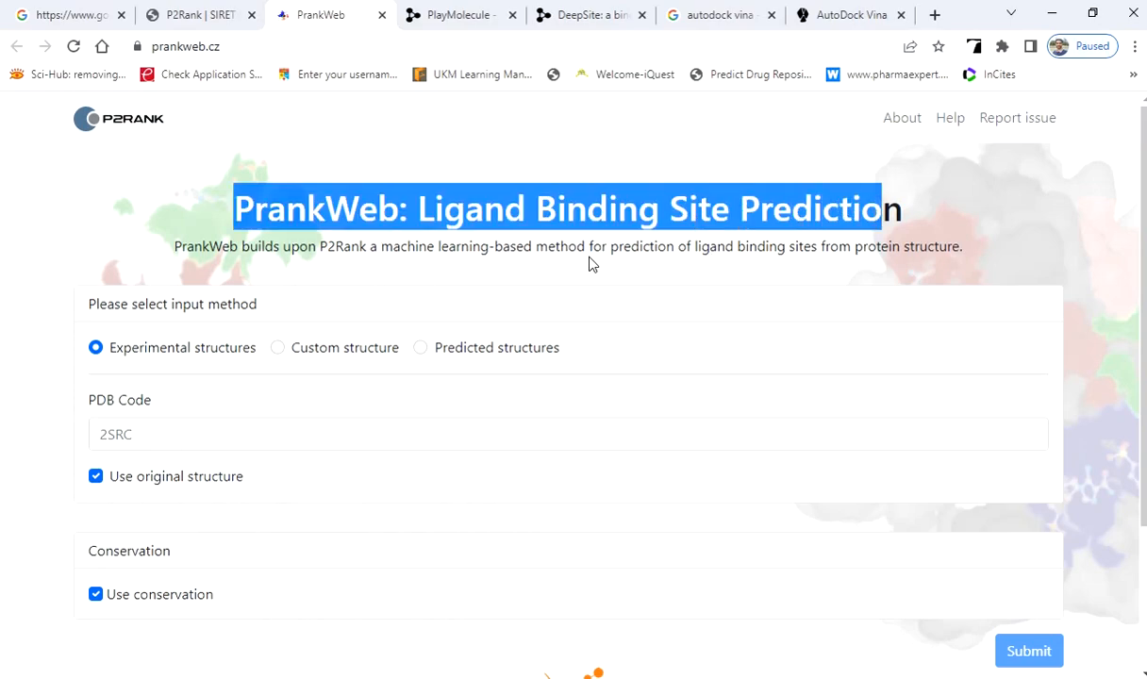
pyautogui.click(278, 348)
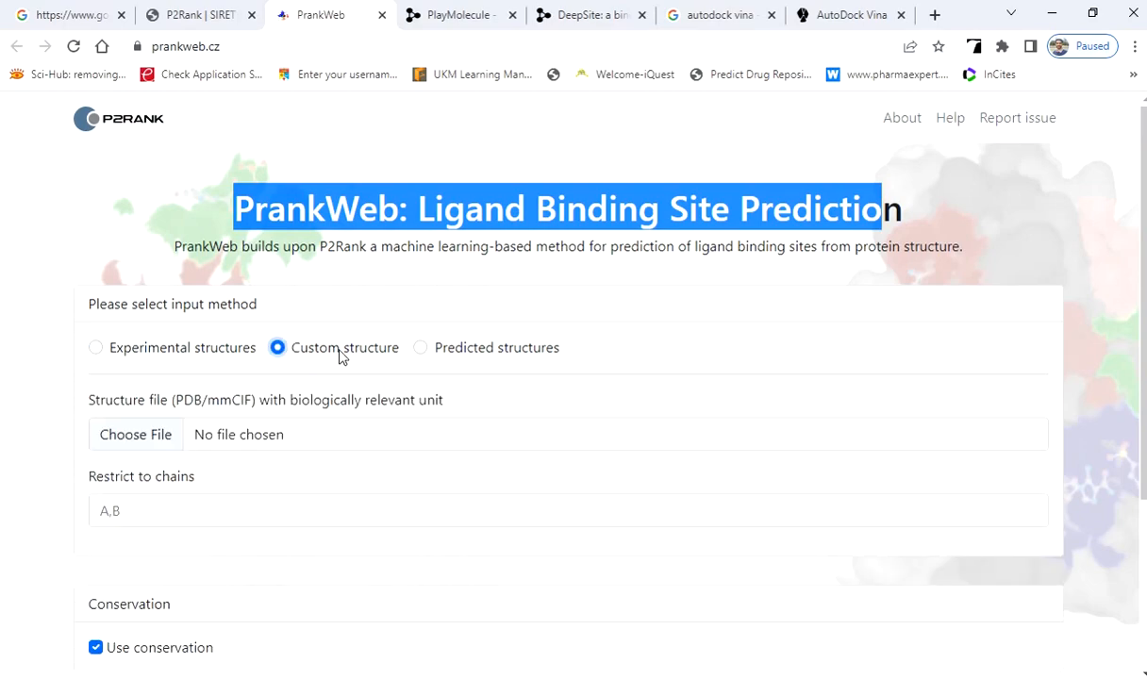
pyautogui.click(157, 441)
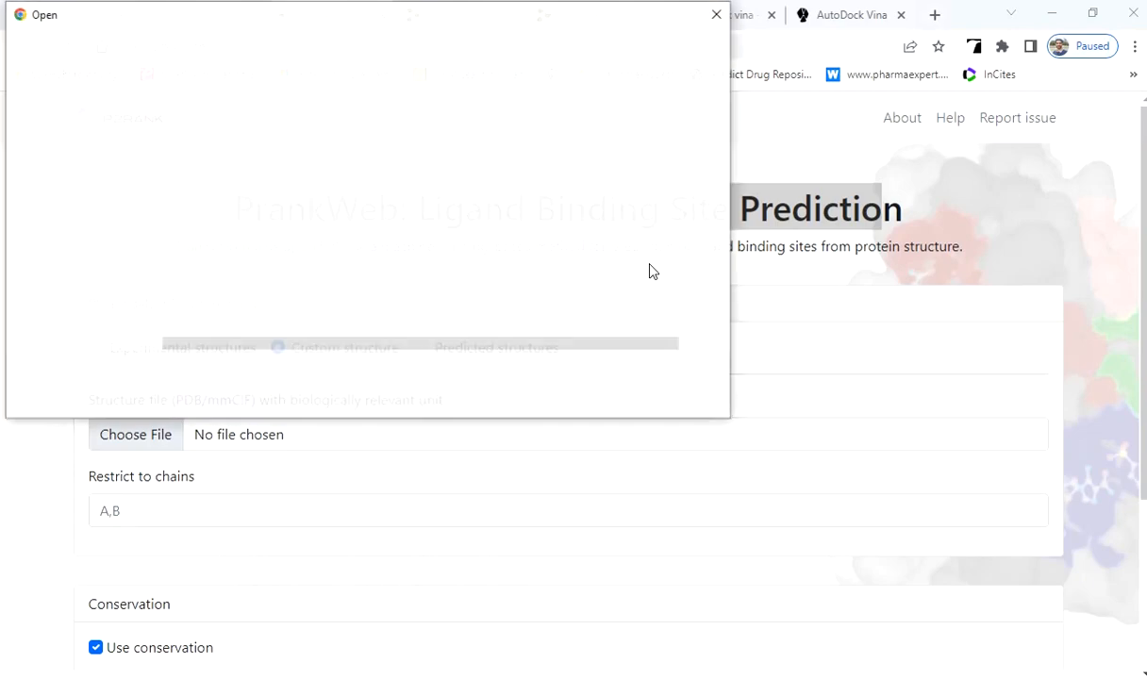
pyautogui.click(722, 11)
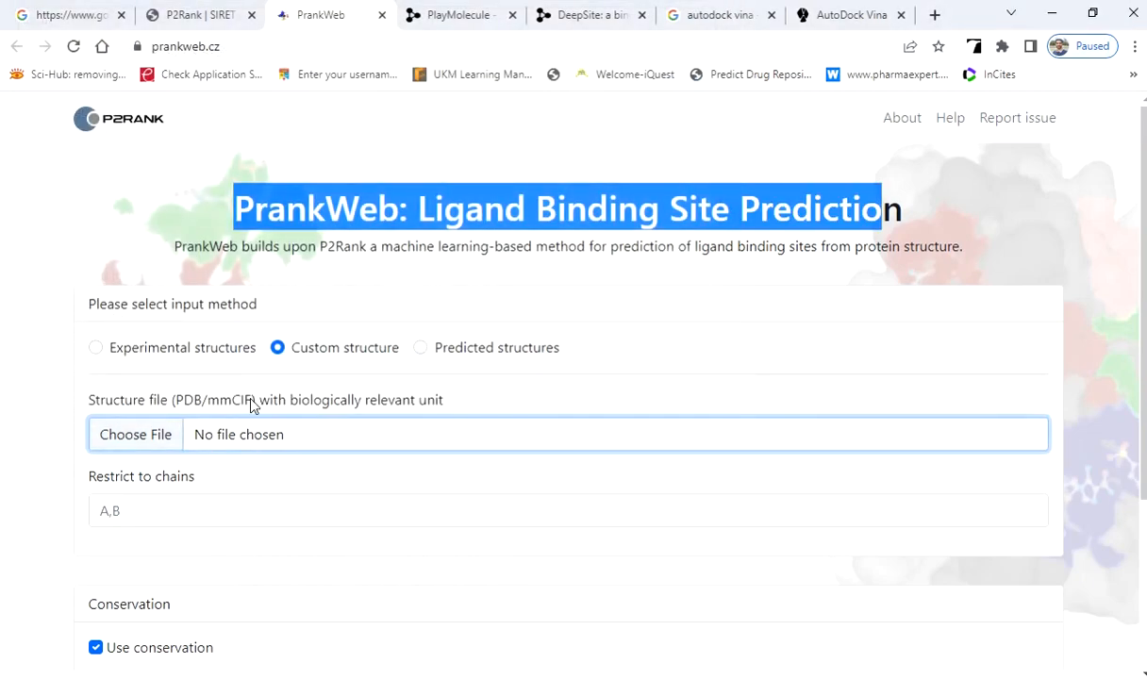
# Restrict the custom structure prediction to chain A.
pyautogui.scroll(-3, 256, 435)
pyautogui.click(176, 255)
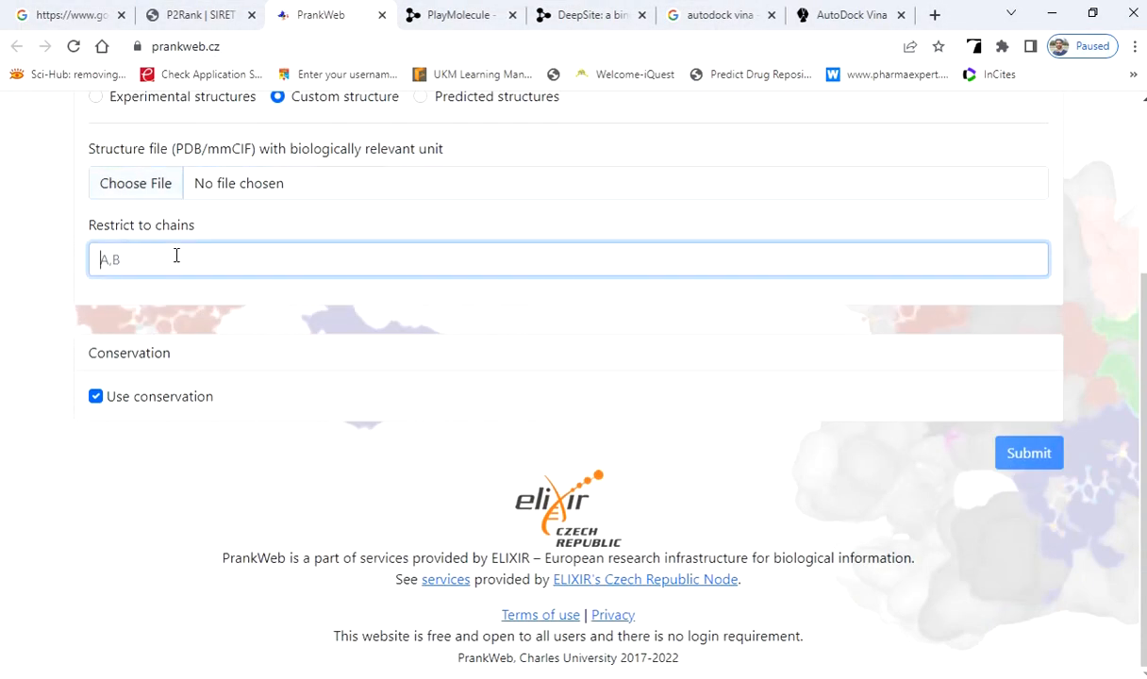
pyautogui.write('A')
pyautogui.click(133, 438)
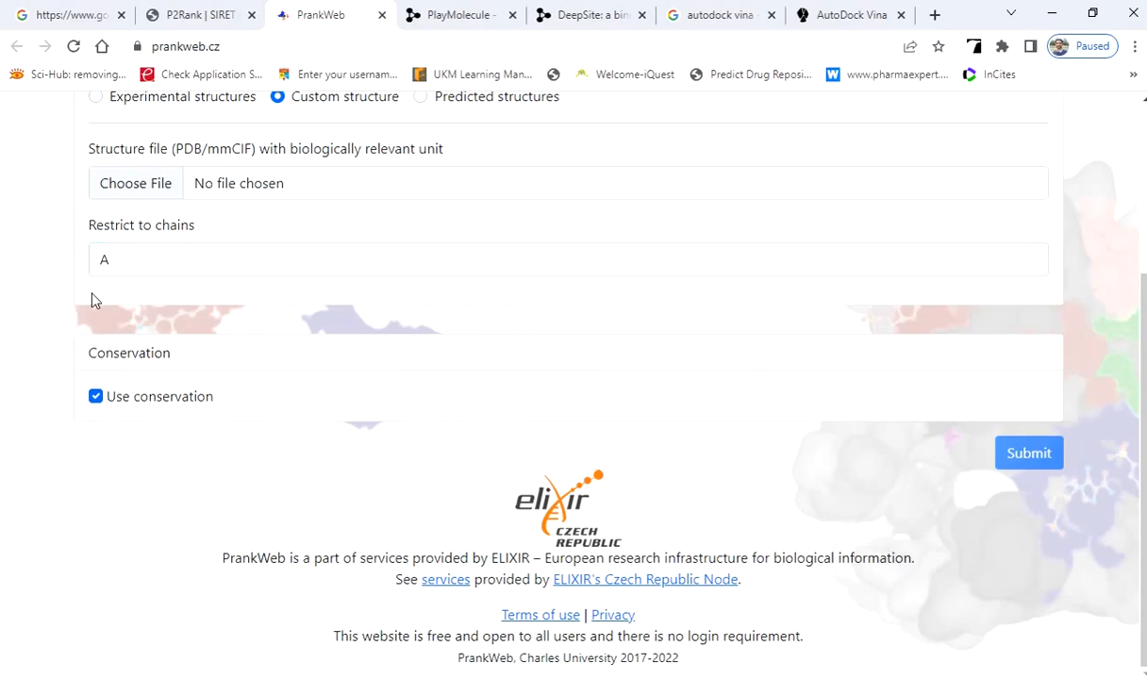
# Switch to the Docking folder in File Explorer, enter Active sites, and bring up the P2RANK results workbook in Excel.
pyautogui.click(0, 151)
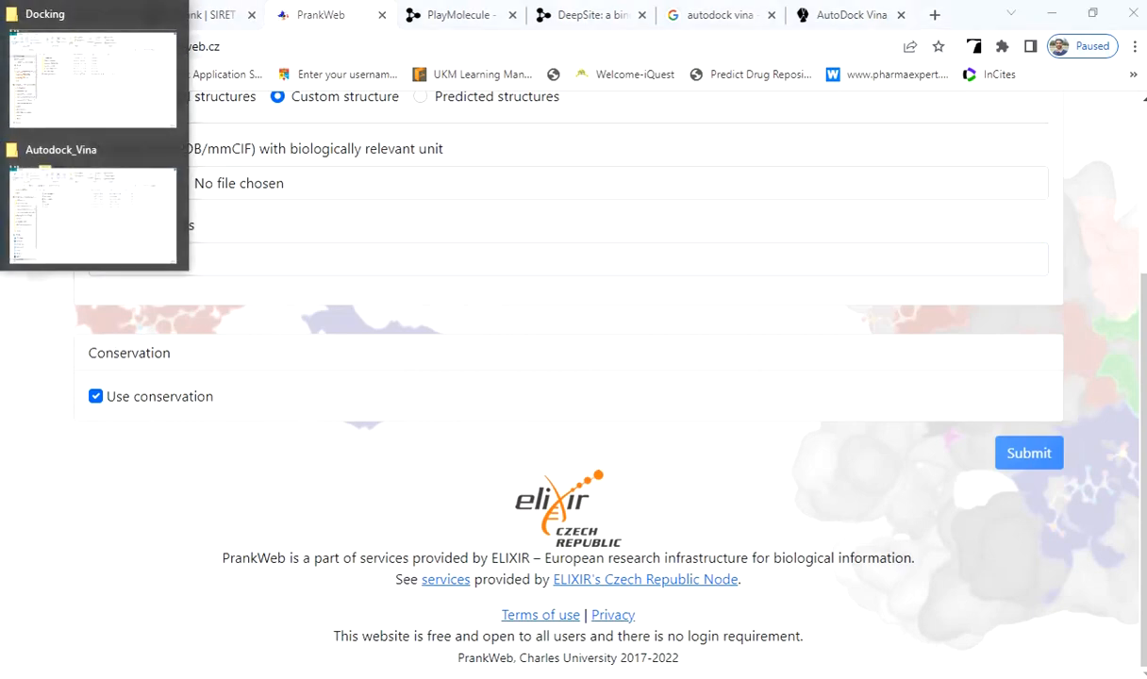
pyautogui.click(69, 105)
pyautogui.click(302, 198)
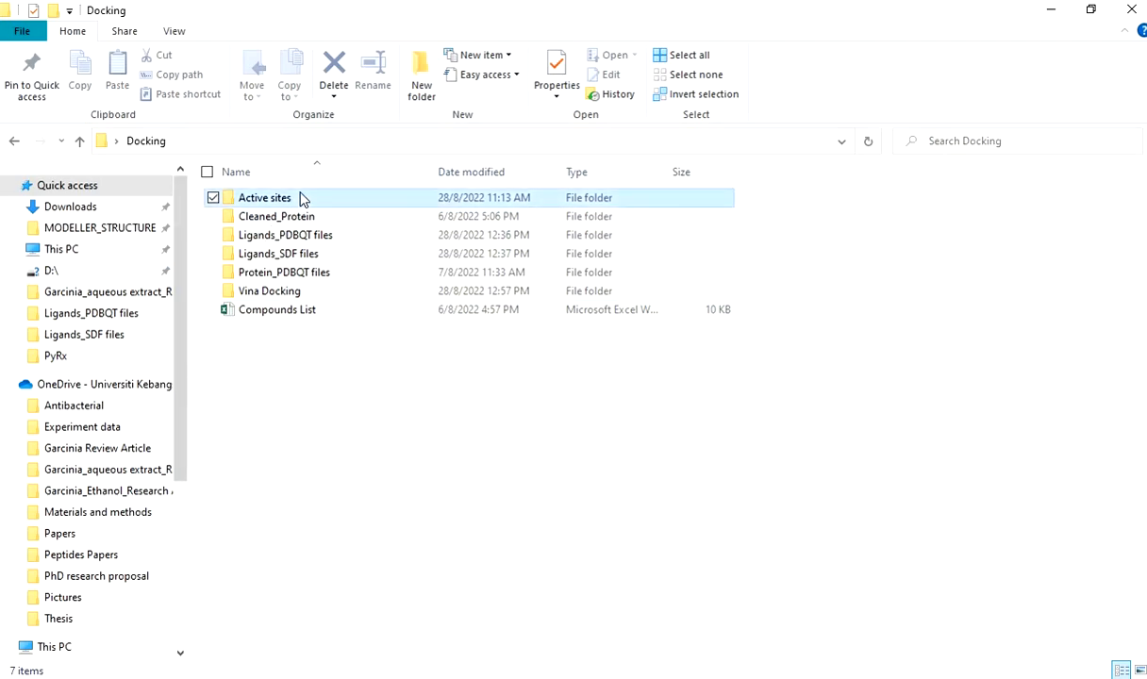
pyautogui.doubleClick(303, 199)
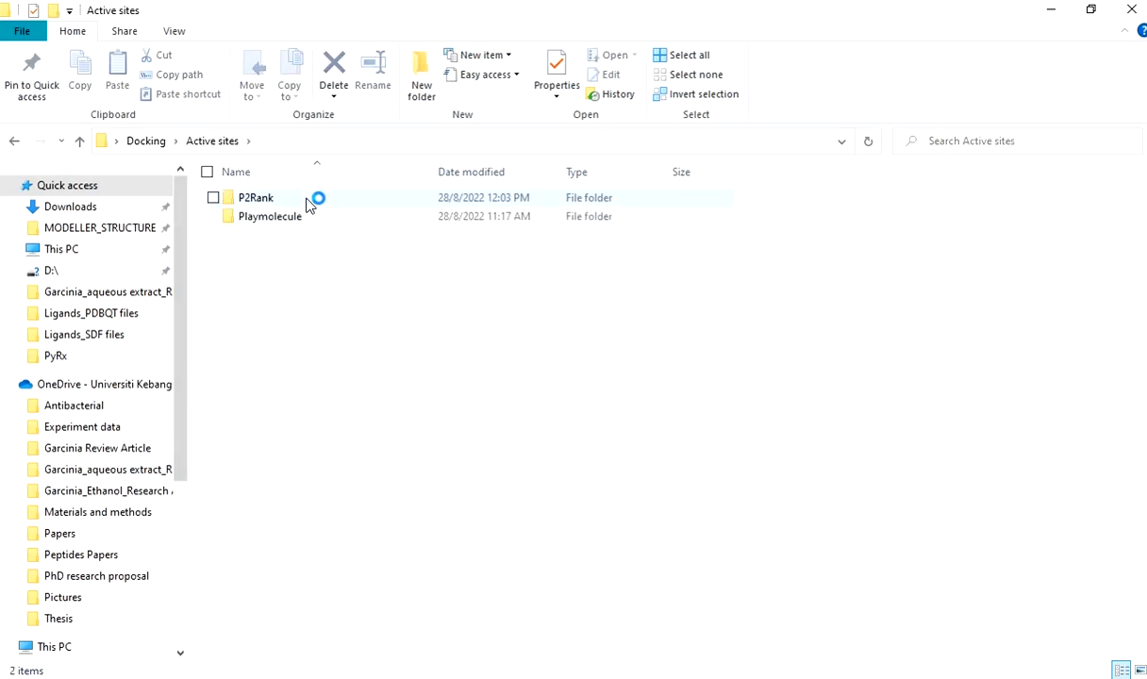
pyautogui.click(307, 200)
pyautogui.hotkey('alt', 'Tab')
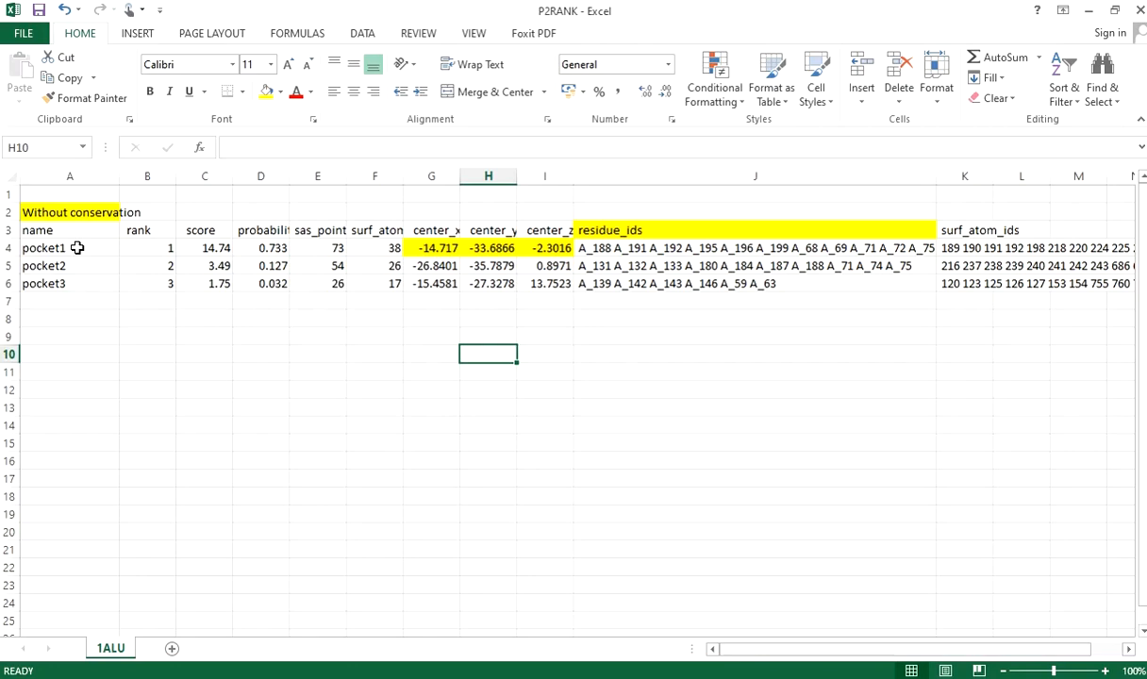
# Examine the rank and score values of the three pockets and the full pocket1 row.
pyautogui.moveTo(153, 247); pyautogui.dragTo(156, 284)
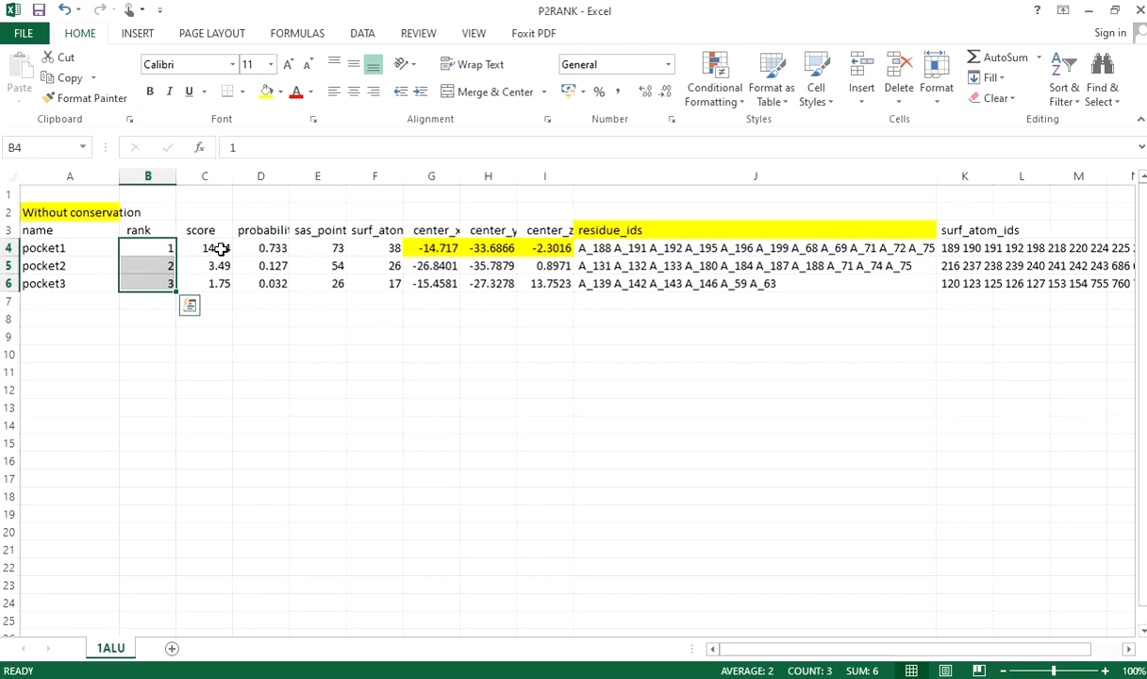
pyautogui.moveTo(221, 248); pyautogui.dragTo(216, 283)
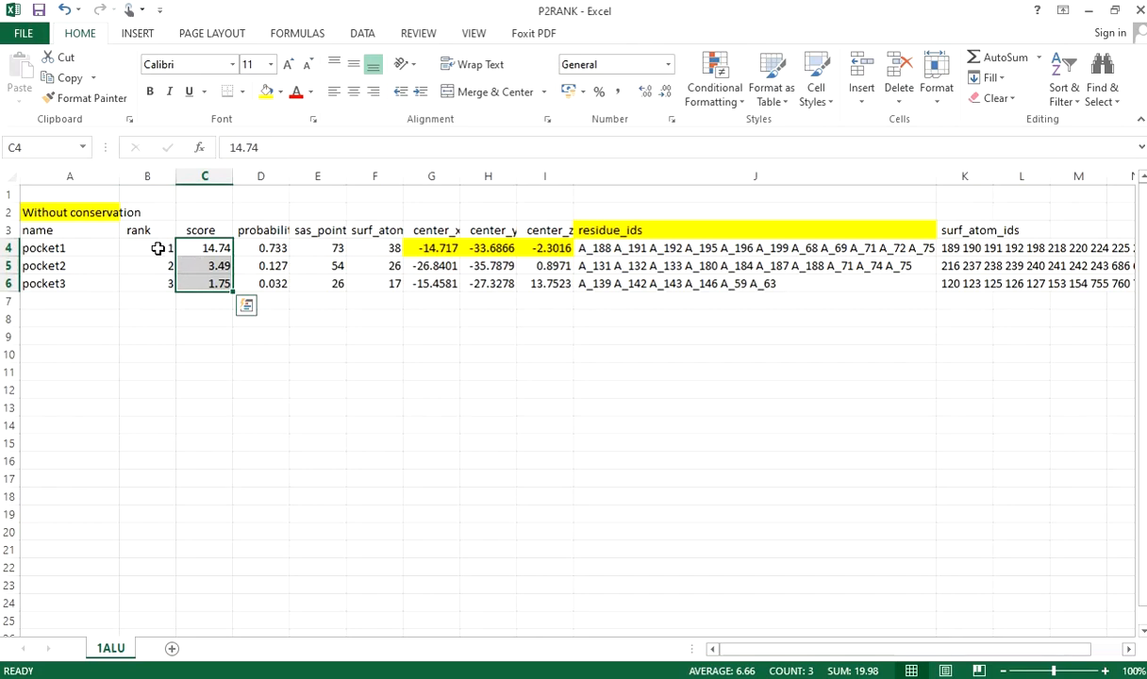
pyautogui.click(14, 248)
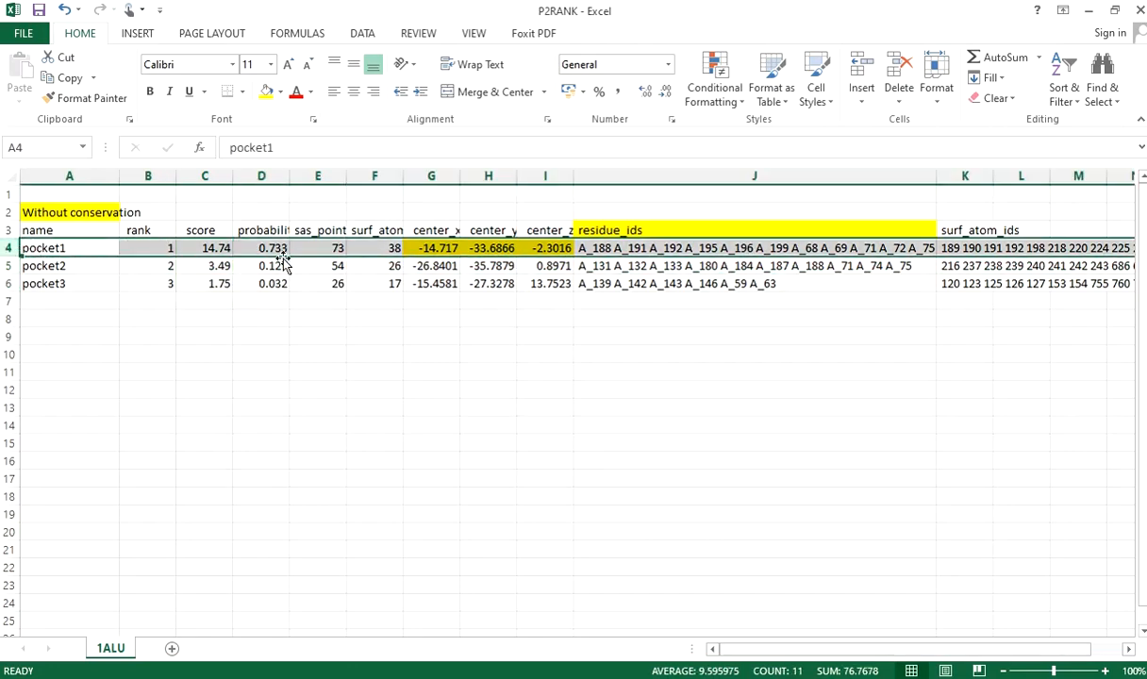
pyautogui.click(443, 333)
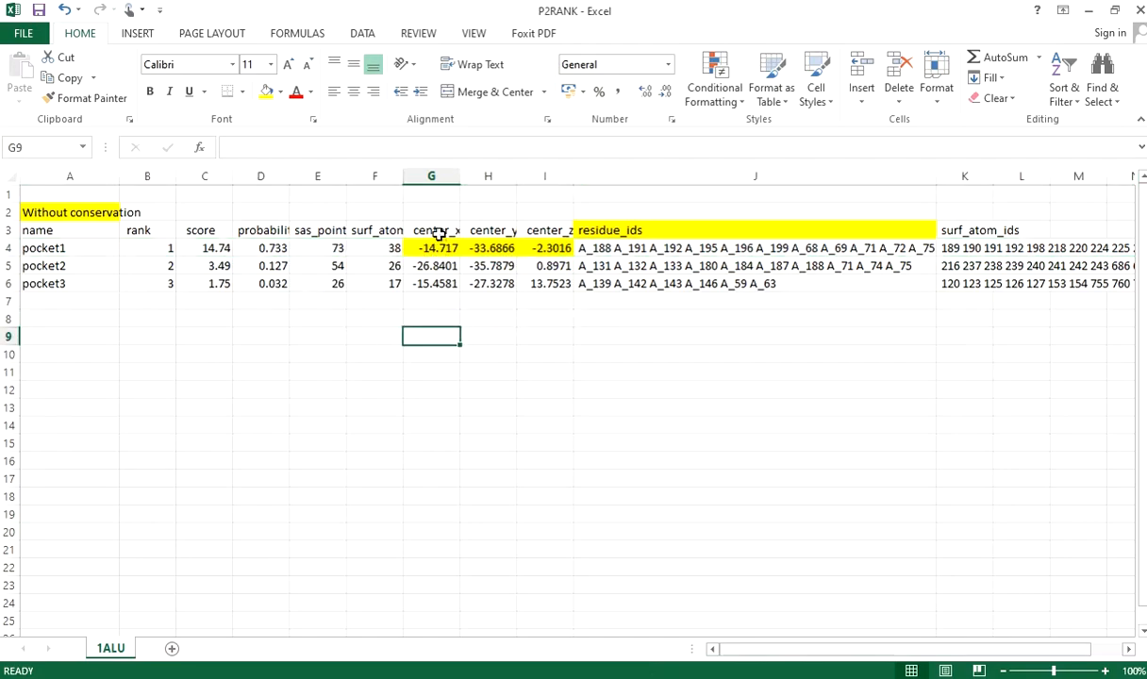
# Widen the center_x, center_y and center_z columns and inspect the centre coordinates of pocket1.
pyautogui.click(435, 235)
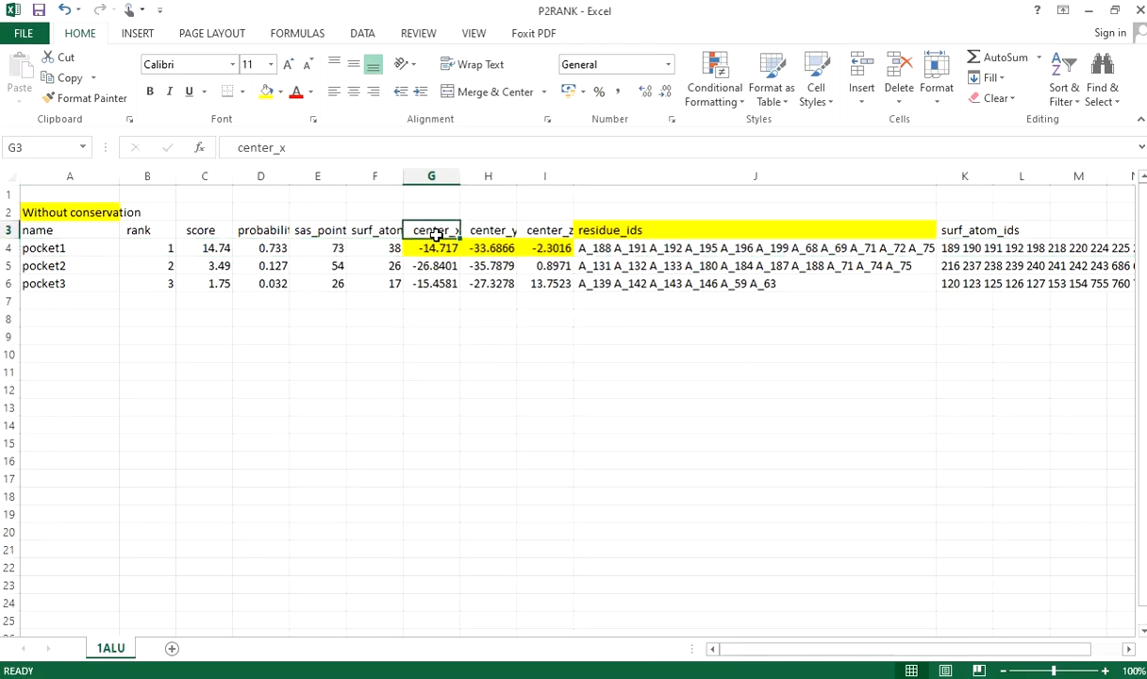
pyautogui.click(475, 235)
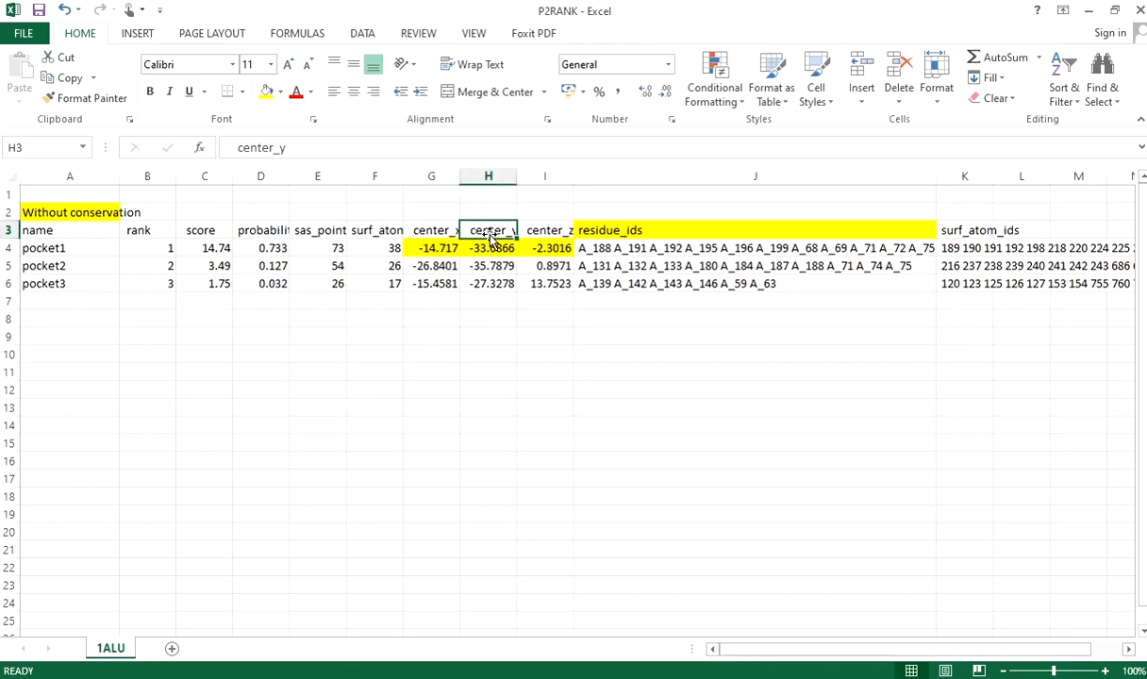
pyautogui.moveTo(455, 179); pyautogui.dragTo(651, 173)
pyautogui.click(446, 247)
pyautogui.click(517, 248)
pyautogui.click(588, 248)
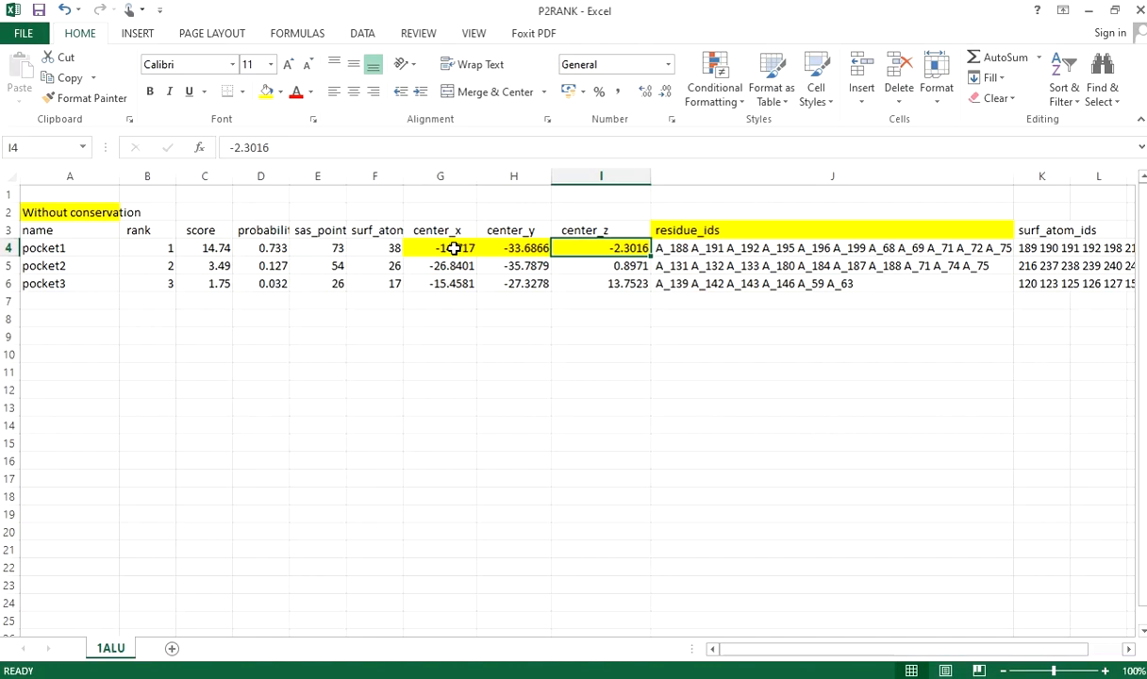
# Switch back to the browser and look for the DeepSite tool in the PlayMolecule home page's application overview.
pyautogui.hotkey('alt', 'Tab')
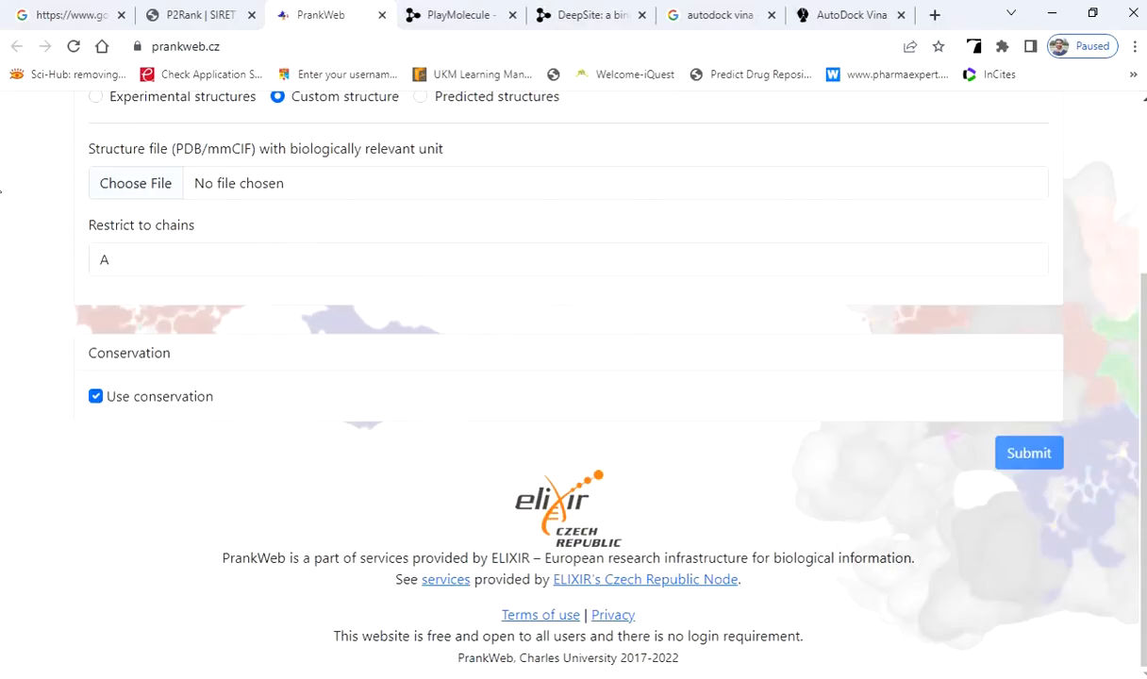
pyautogui.click(87, 15)
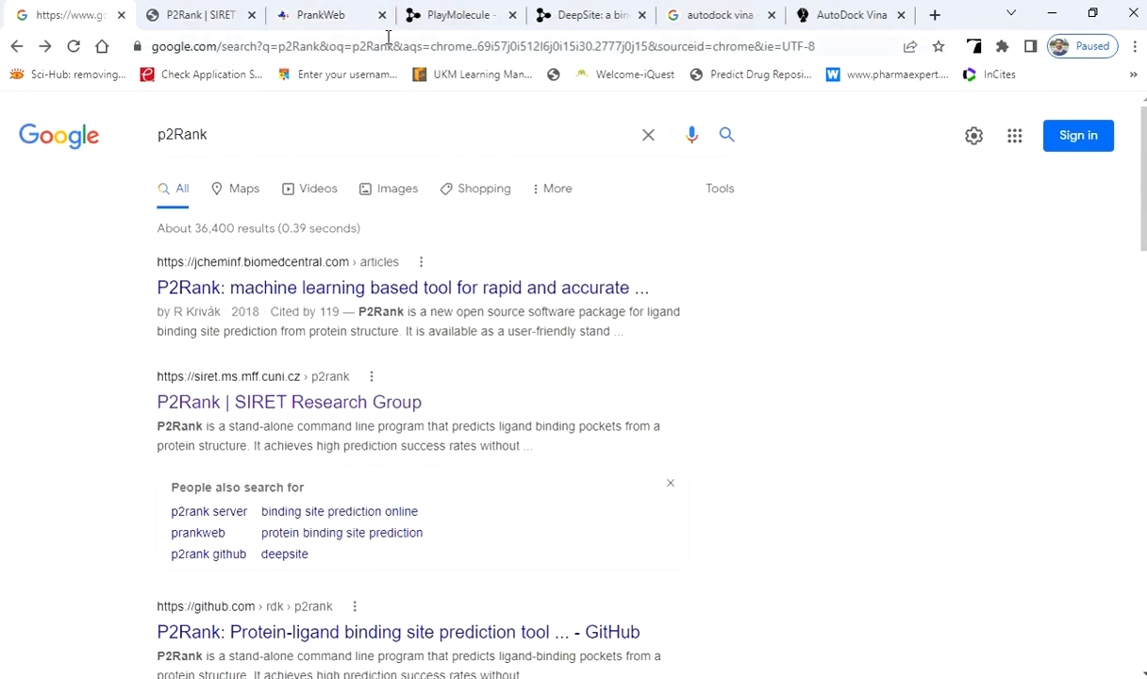
pyautogui.click(435, 9)
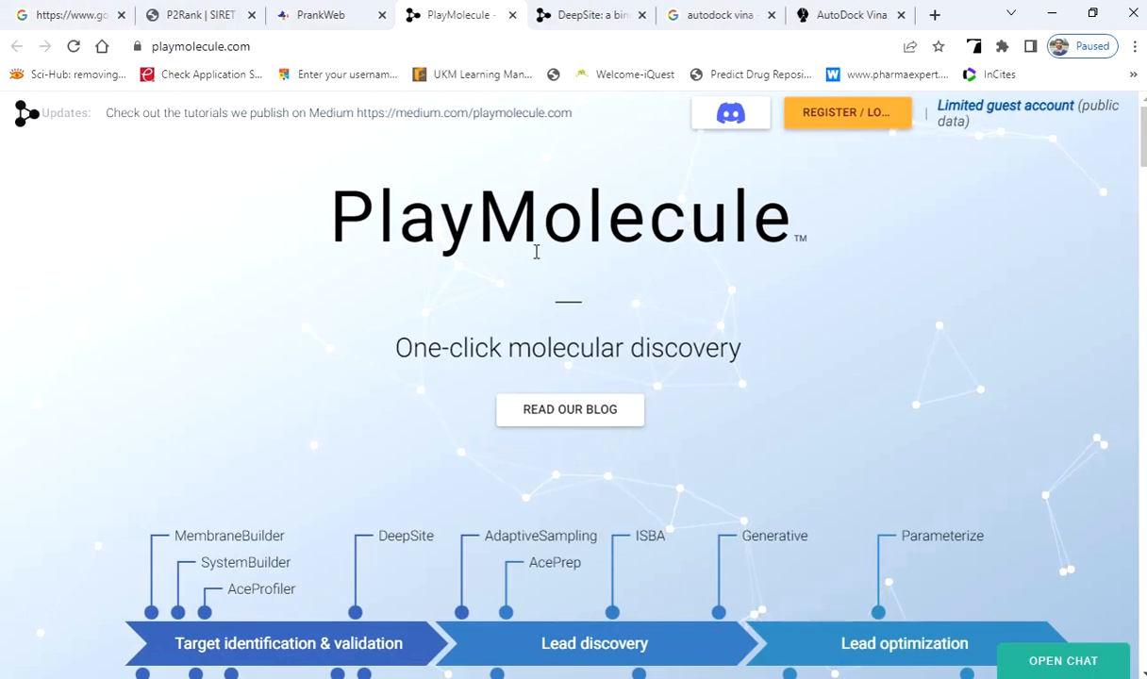
pyautogui.scroll(-1, 765, 312)
pyautogui.scroll(-2, 766, 312)
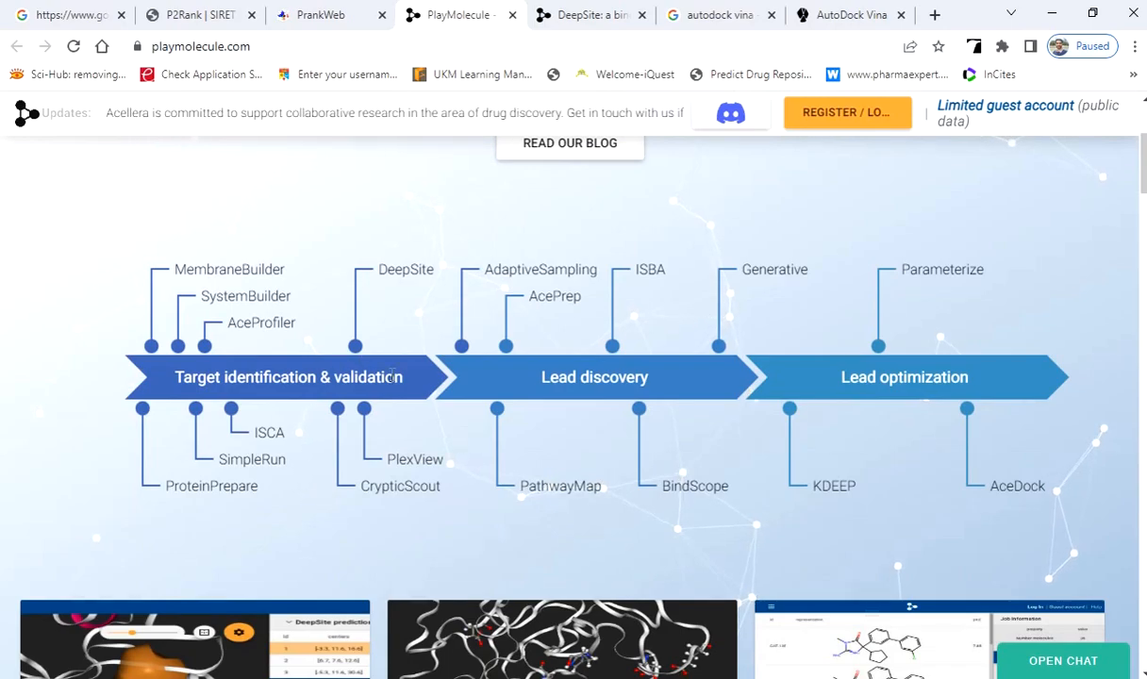
pyautogui.scroll(-2, 414, 387)
pyautogui.scroll(3, 415, 382)
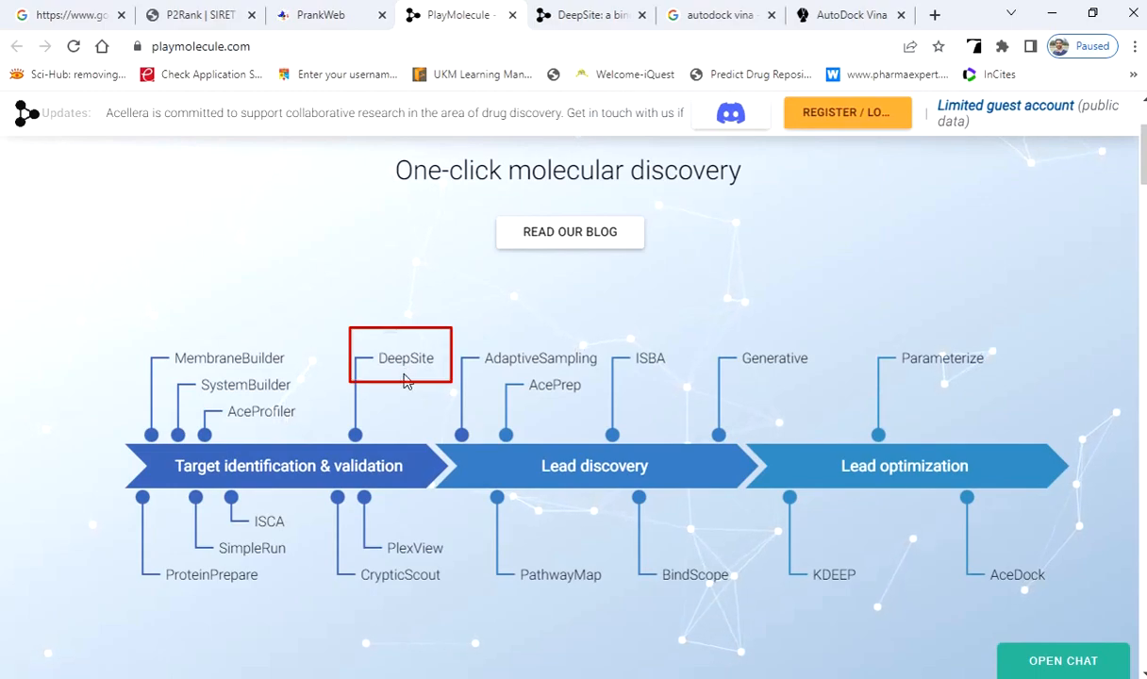
# Submit the 1ALU protein file from the Docking folder's Cleaned_Protein subfolder as a DeepSite job, accepting the terms of use.
pyautogui.click(594, 8)
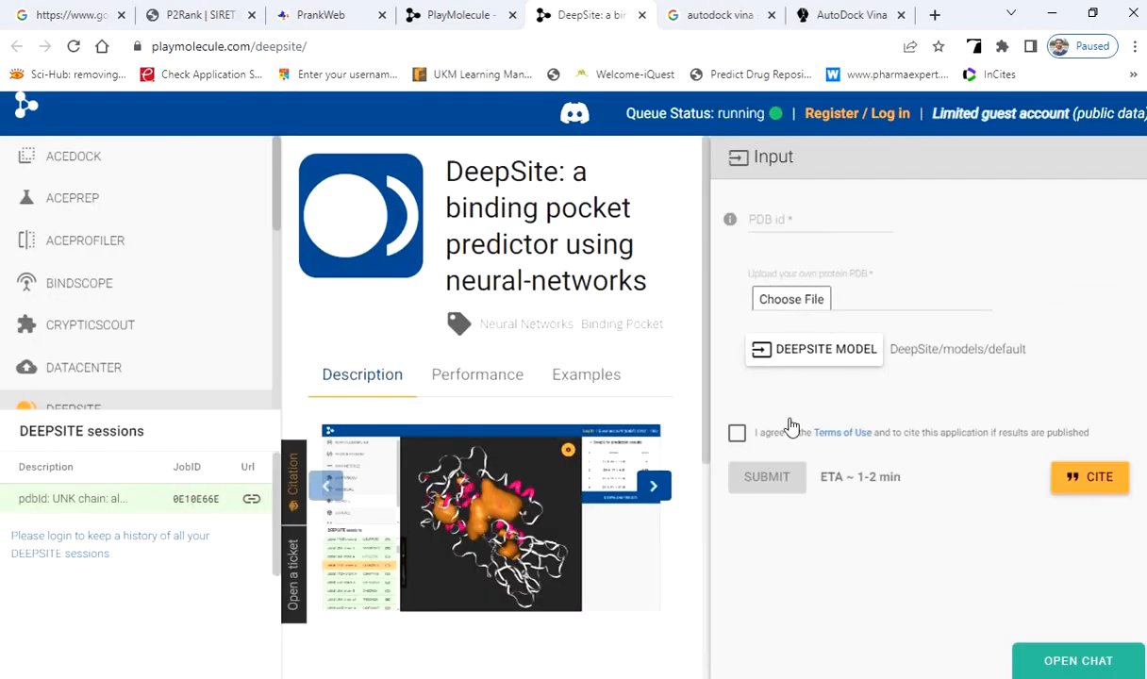
pyautogui.click(786, 309)
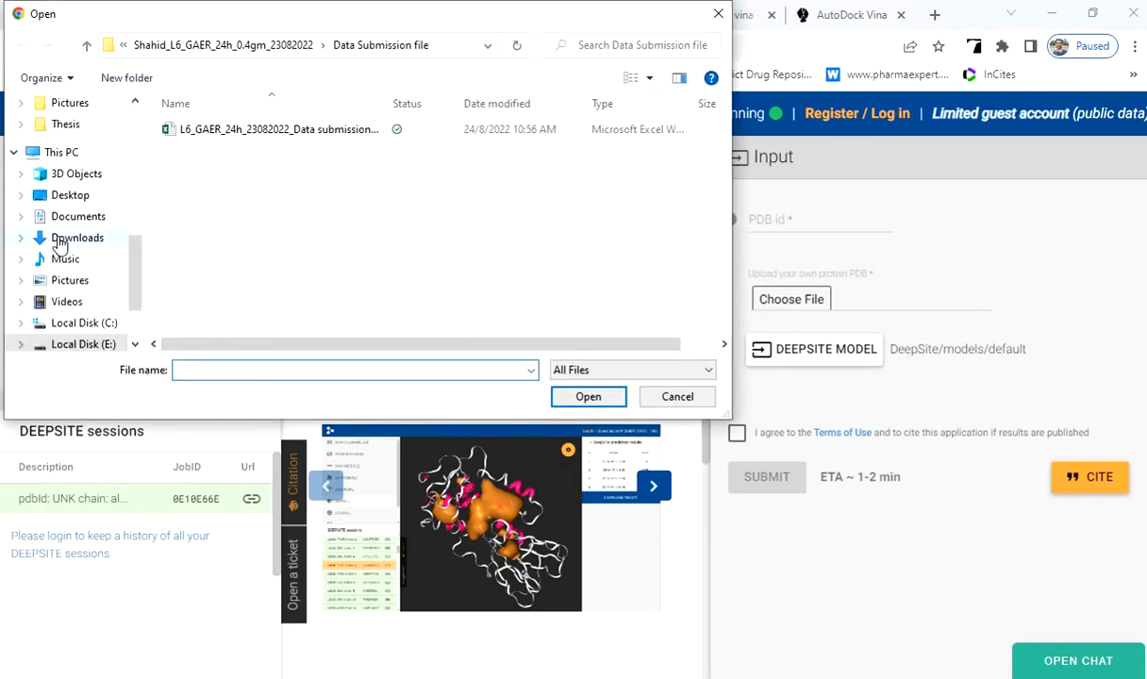
pyautogui.scroll(4, 59, 234)
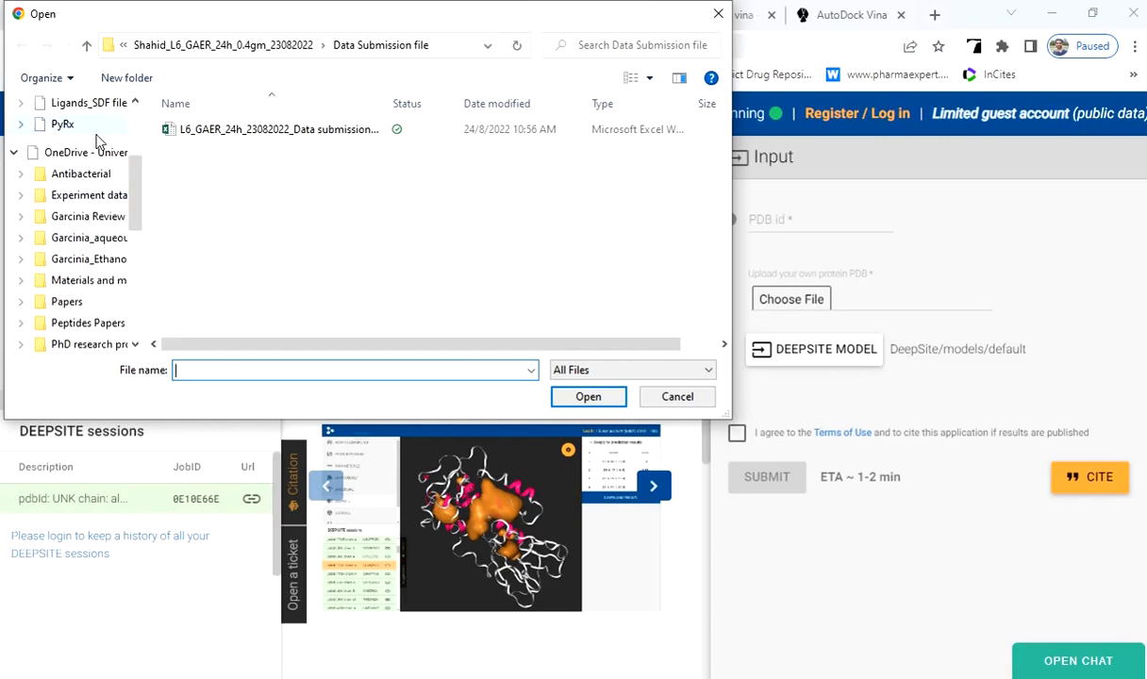
pyautogui.scroll(2, 75, 167)
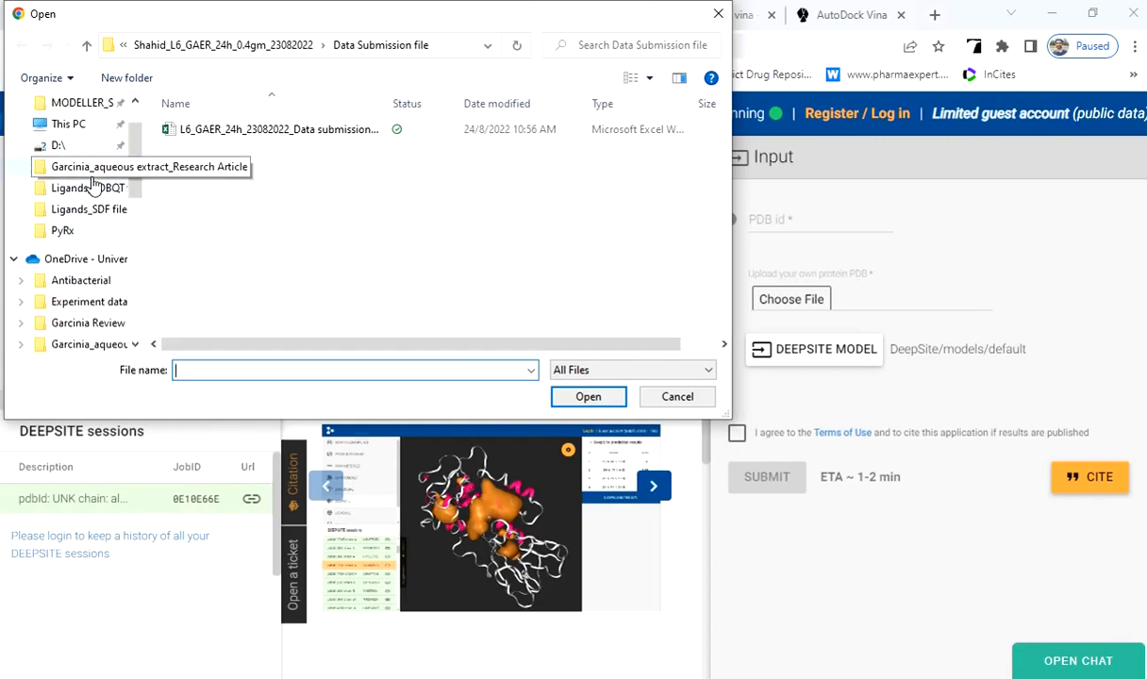
pyautogui.click(98, 192)
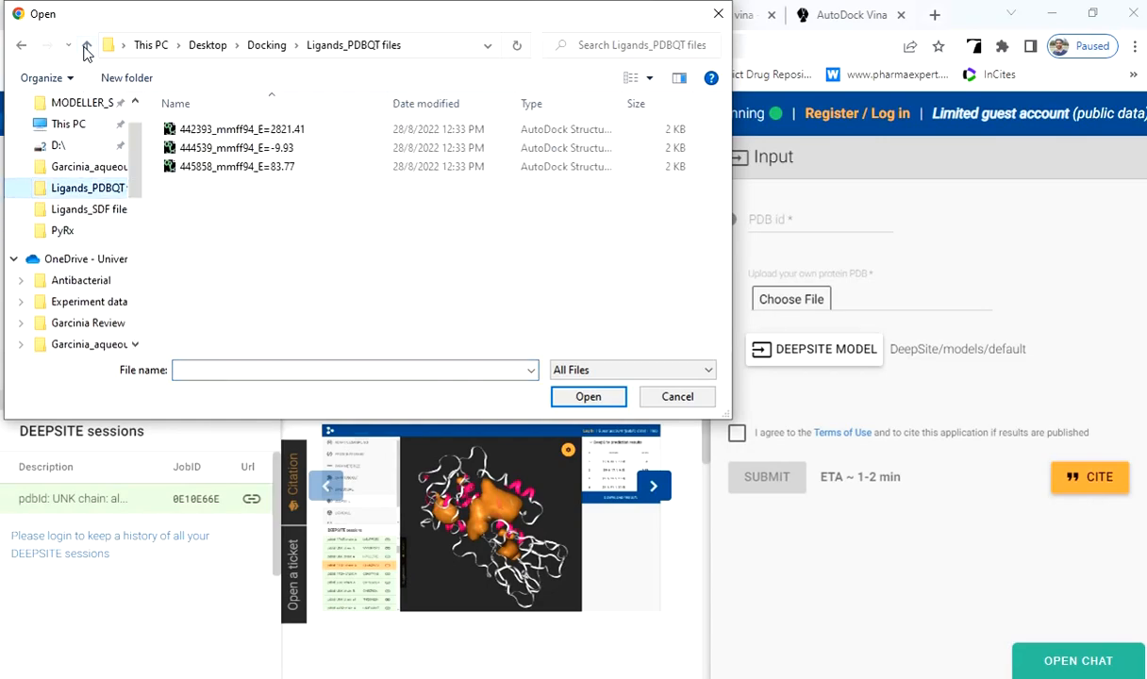
pyautogui.click(86, 45)
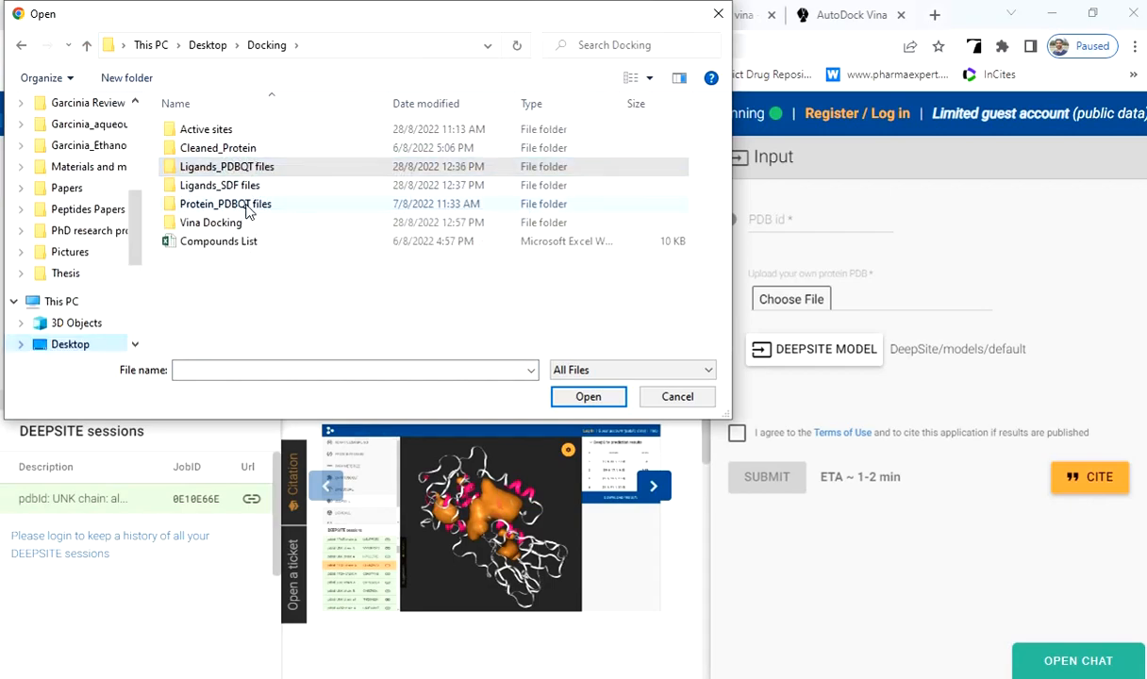
pyautogui.doubleClick(250, 151)
pyautogui.click(229, 138)
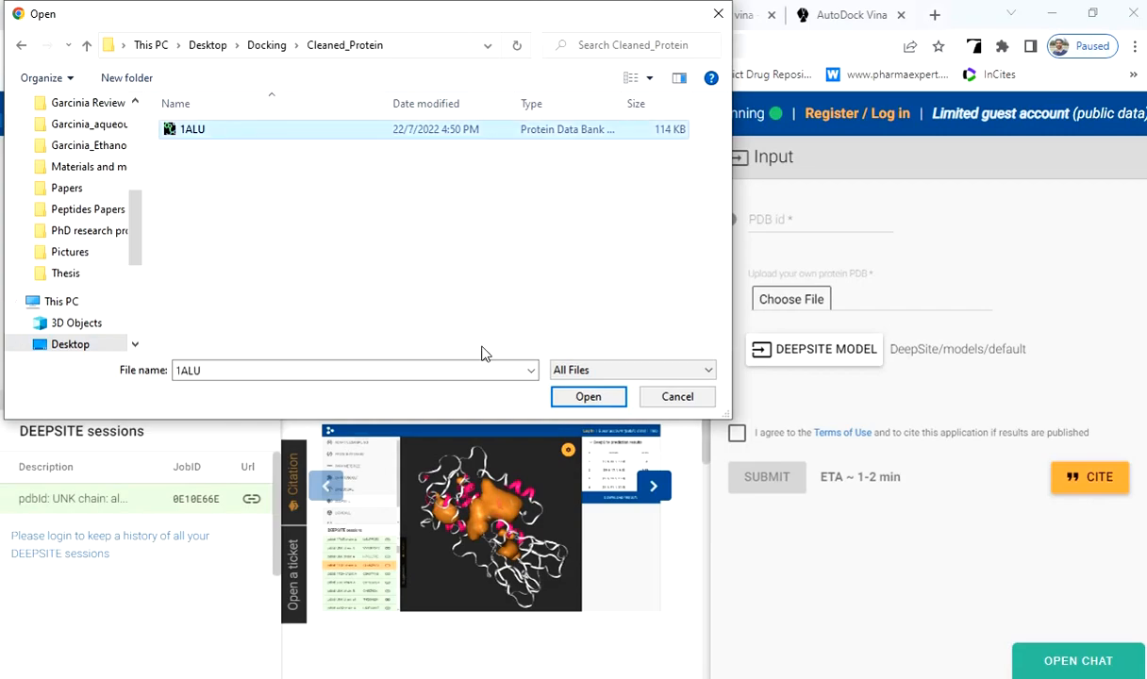
pyautogui.click(581, 396)
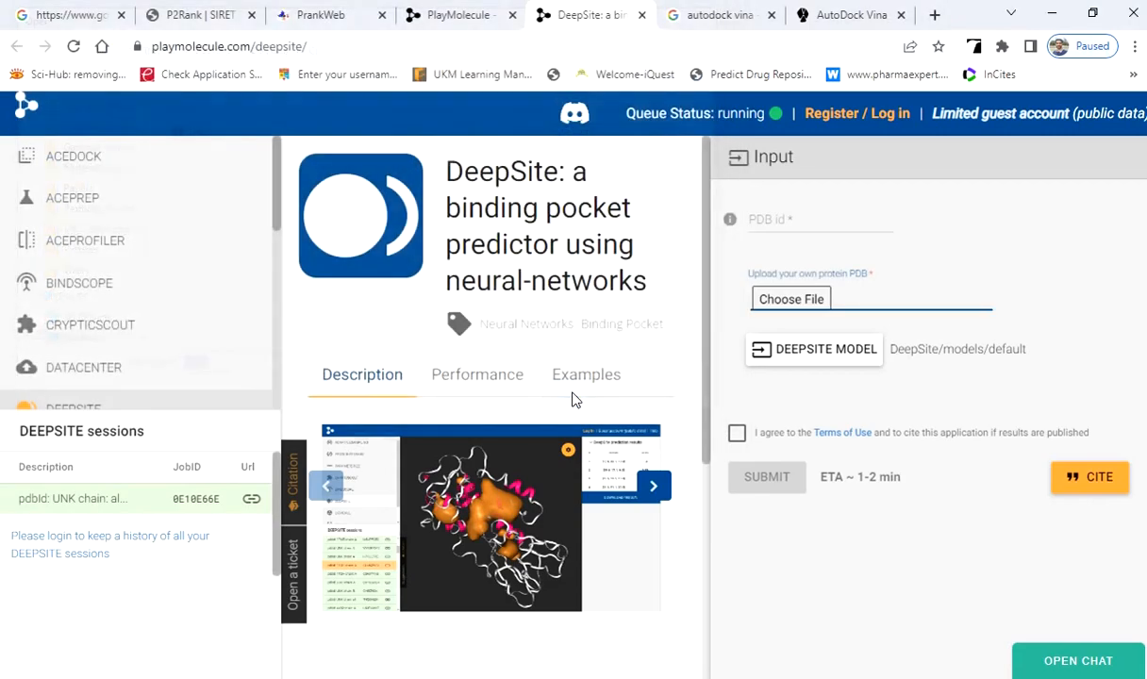
pyautogui.click(738, 435)
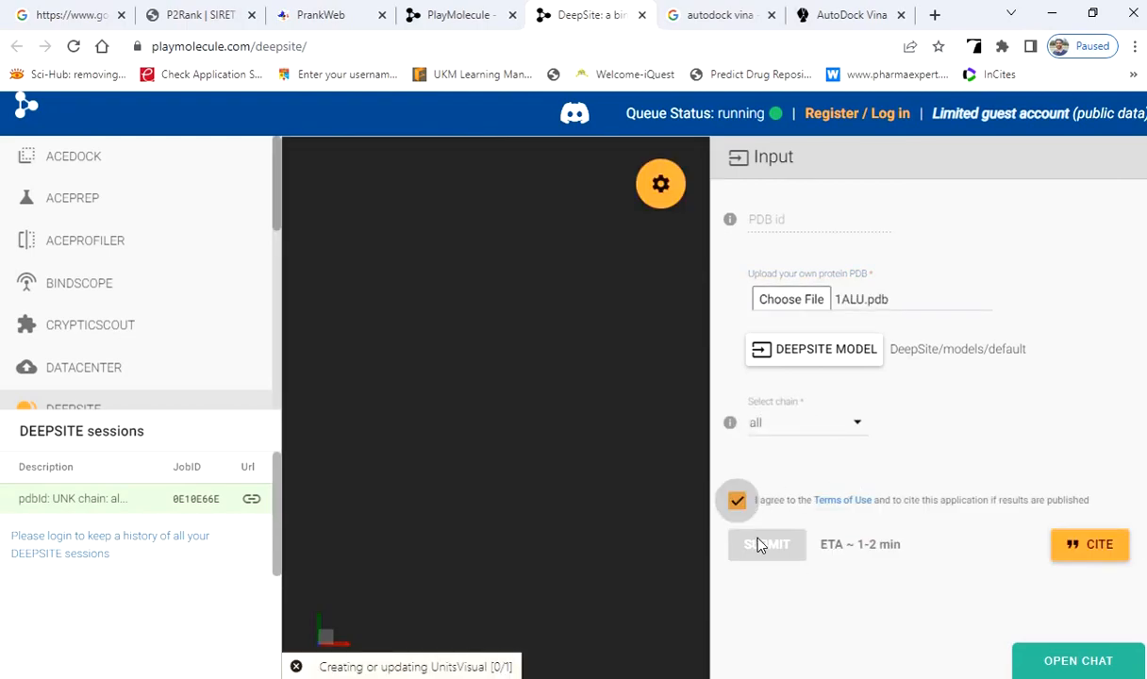
pyautogui.click(767, 547)
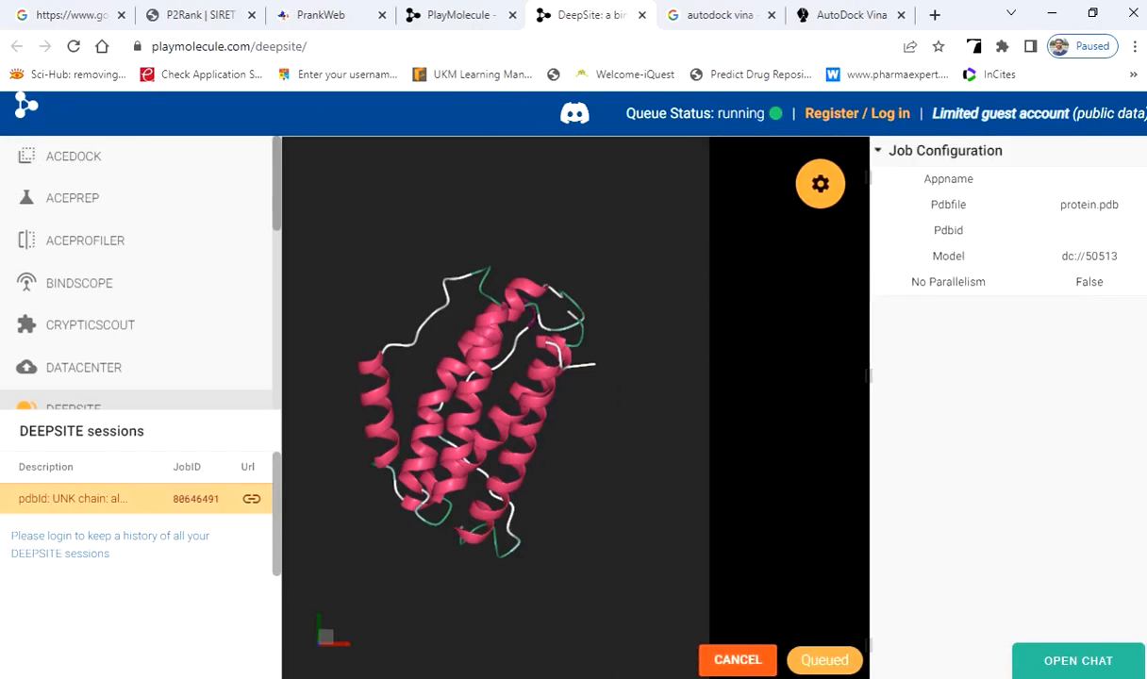
# Switch to File Explorer, enter the Playmolecule folder under Active sites, and open the 1ALU_playmolecule_ results file in Excel.
pyautogui.moveTo(24, 139)
pyautogui.click(87, 108)
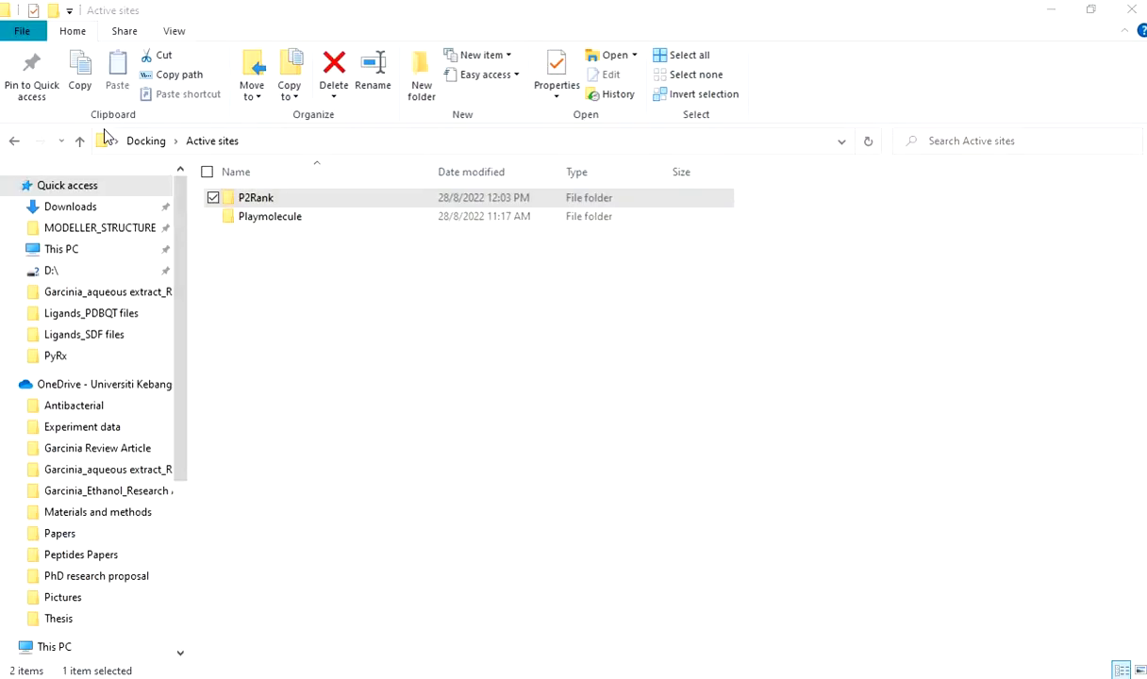
pyautogui.doubleClick(260, 217)
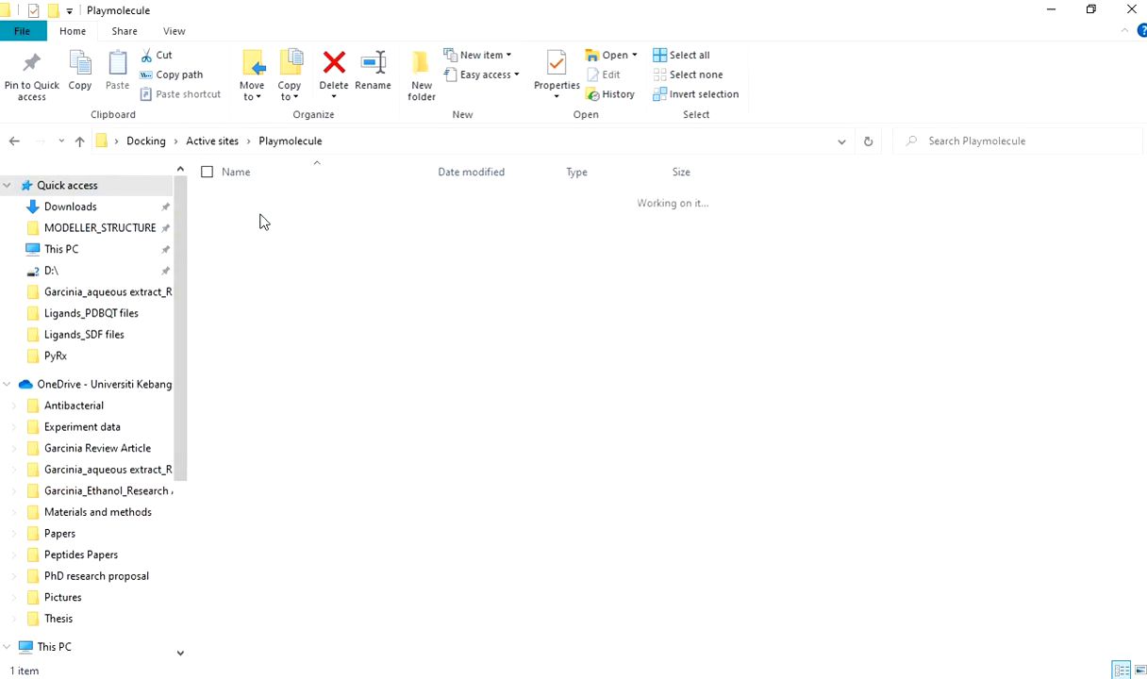
pyautogui.click(267, 204)
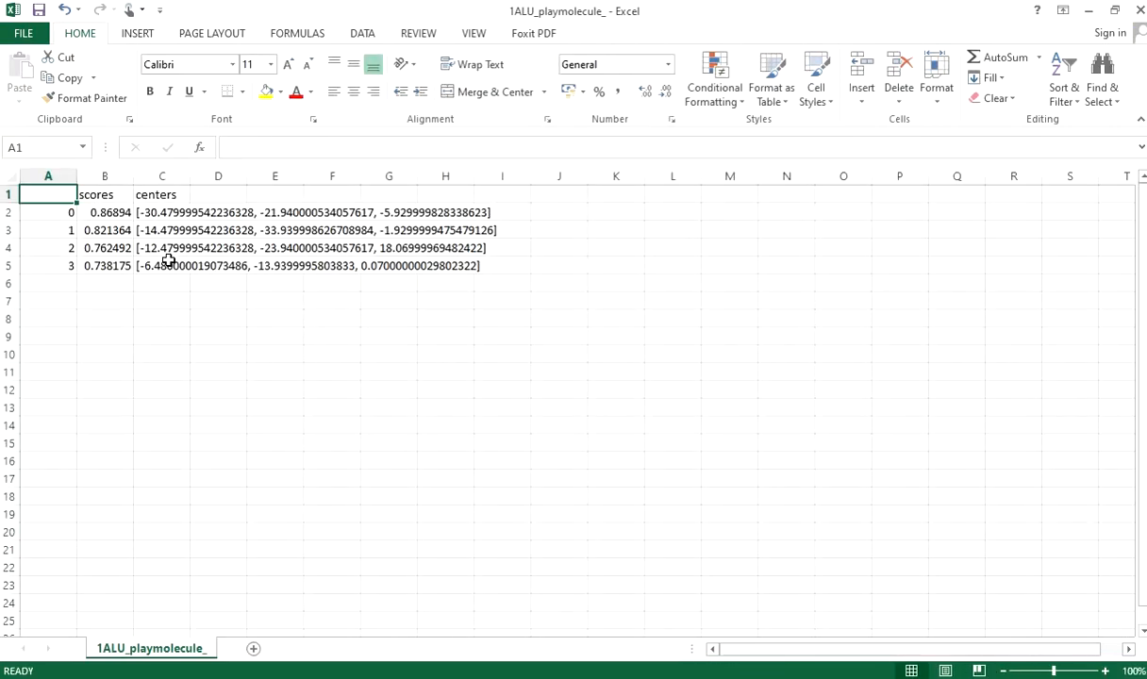
# Widen the scores column and inspect the score and centers of pocket 1 in row 3.
pyautogui.moveTo(134, 176); pyautogui.dragTo(219, 197)
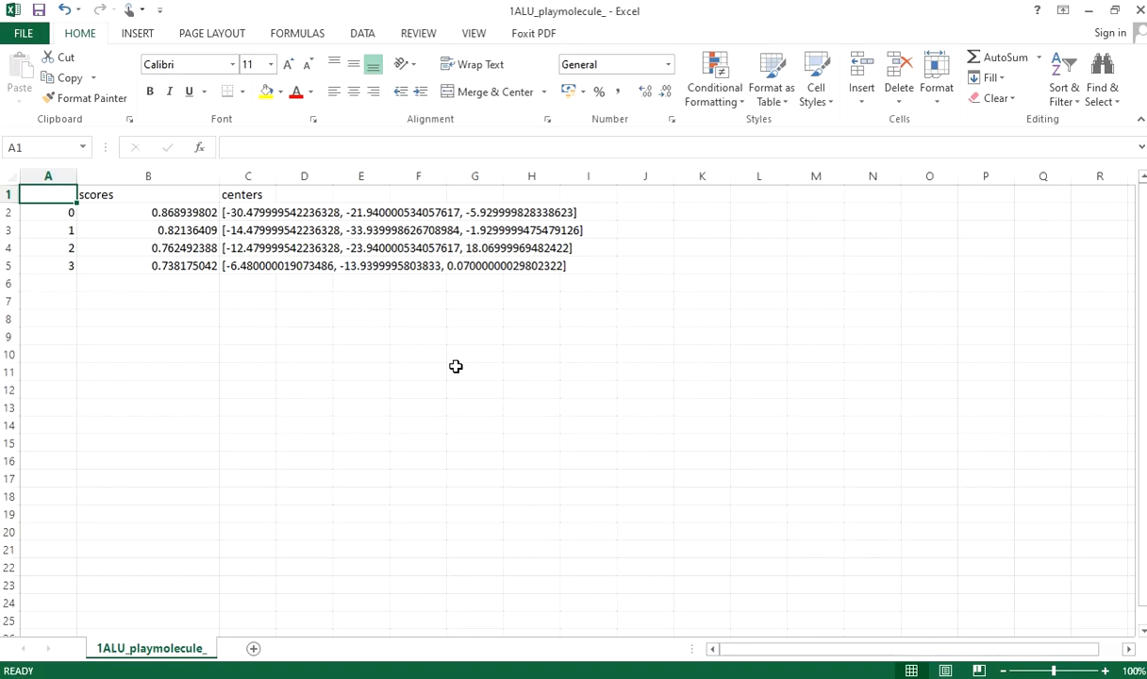
pyautogui.click(10, 231)
pyautogui.click(251, 335)
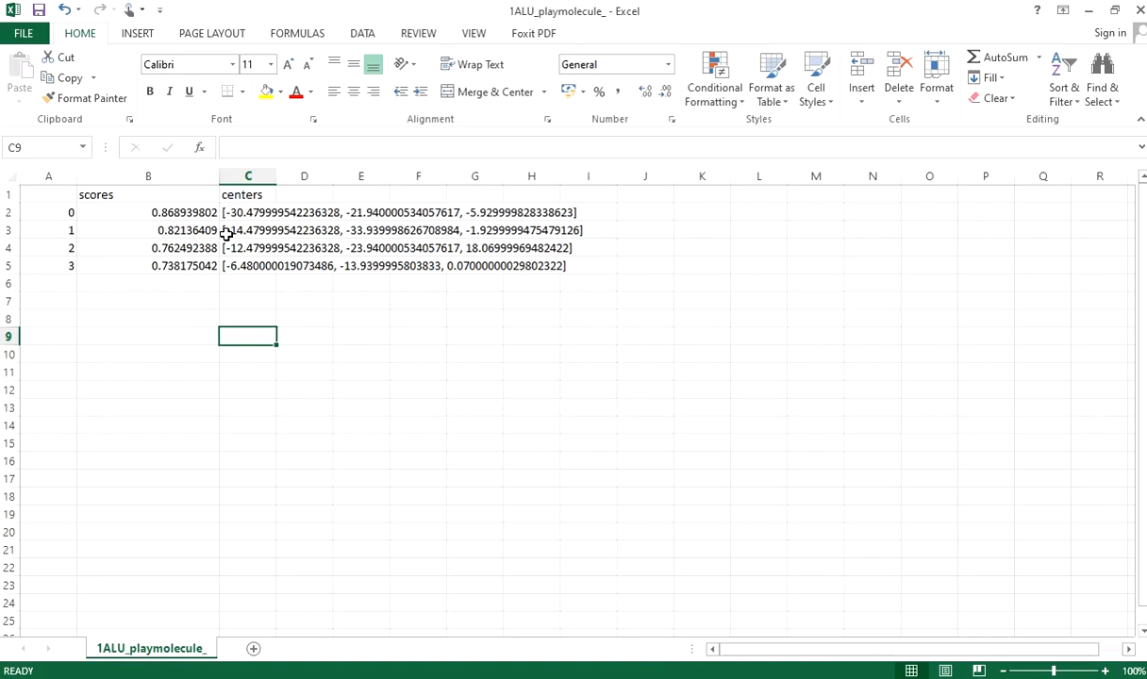
# Copy the scores and centers table (A1:I6) into the P2RANK workbook, starting at cell D10.
pyautogui.moveTo(64, 193); pyautogui.dragTo(568, 291)
pyautogui.hotkey('ctrl', 'c')
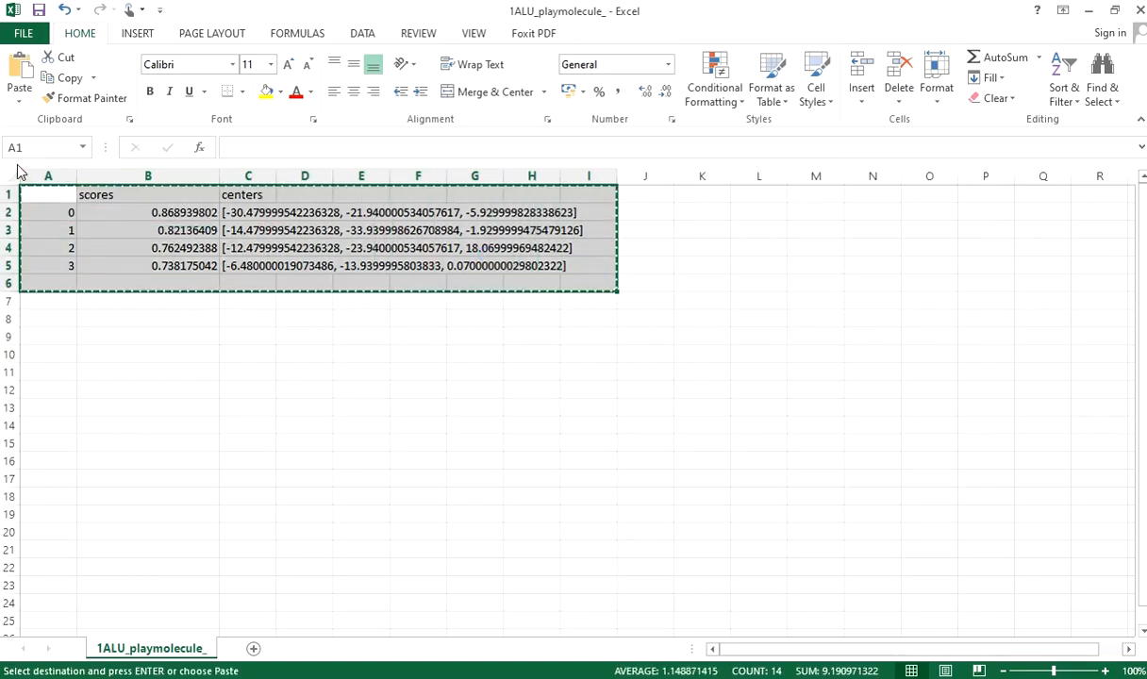
pyautogui.moveTo(66, 177)
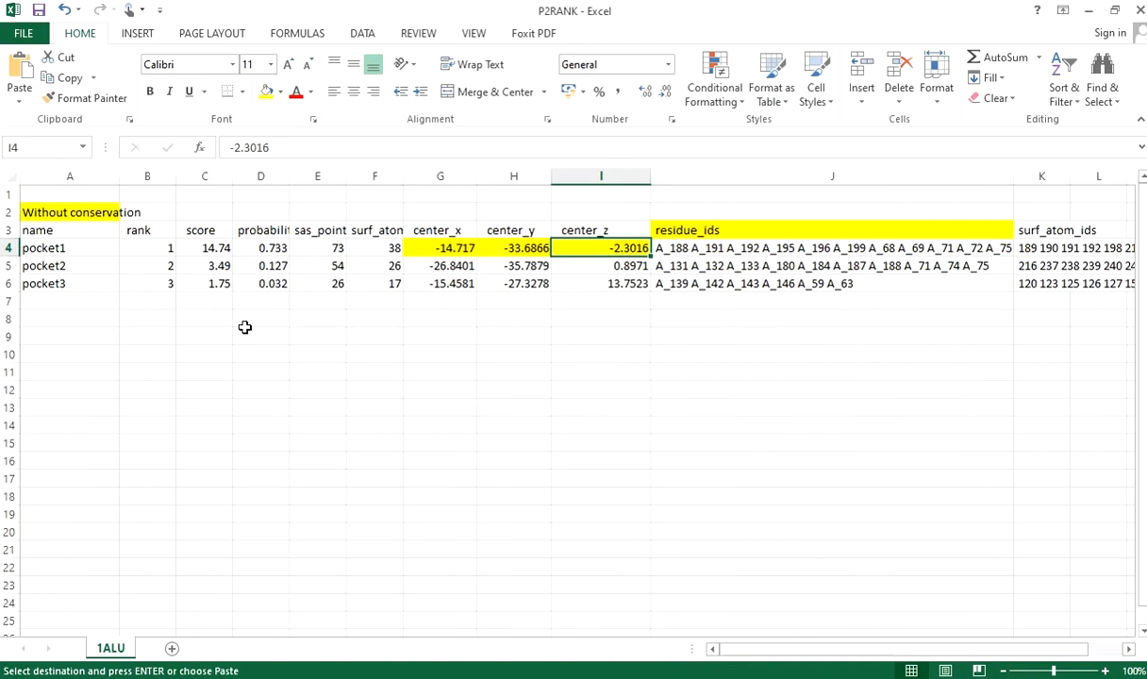
pyautogui.click(263, 351)
pyautogui.hotkey('ctrl', 'v')
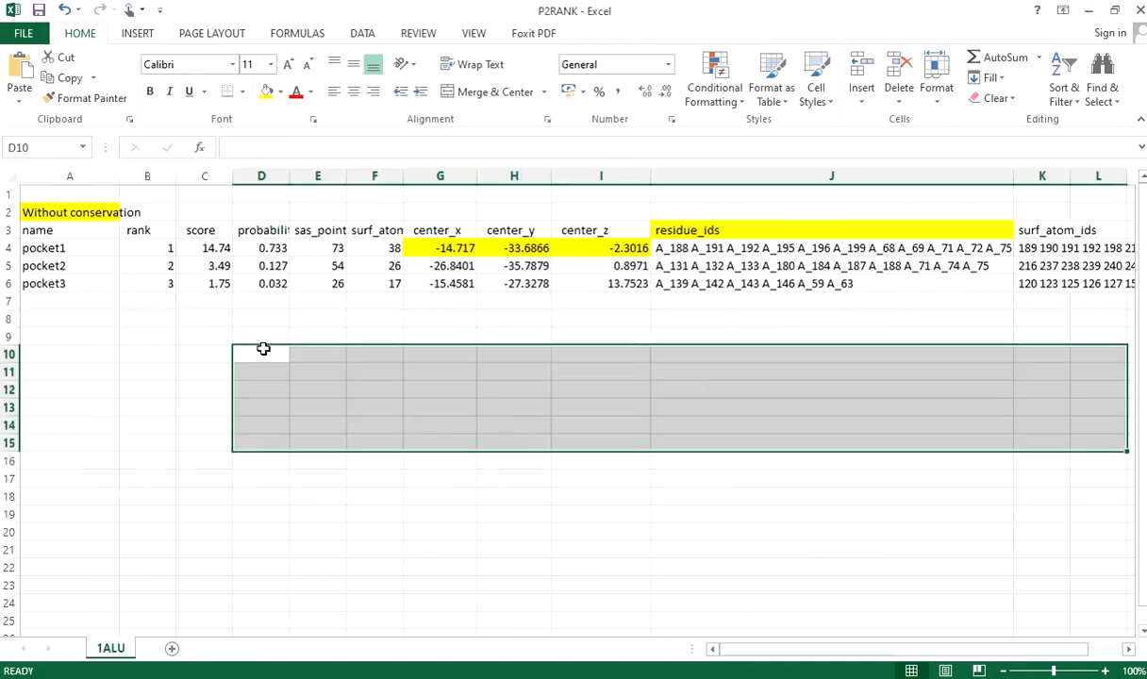
# Highlight the pasted center coordinates of DeepSite pocket 1 (F12:I12) in yellow.
pyautogui.click(385, 390)
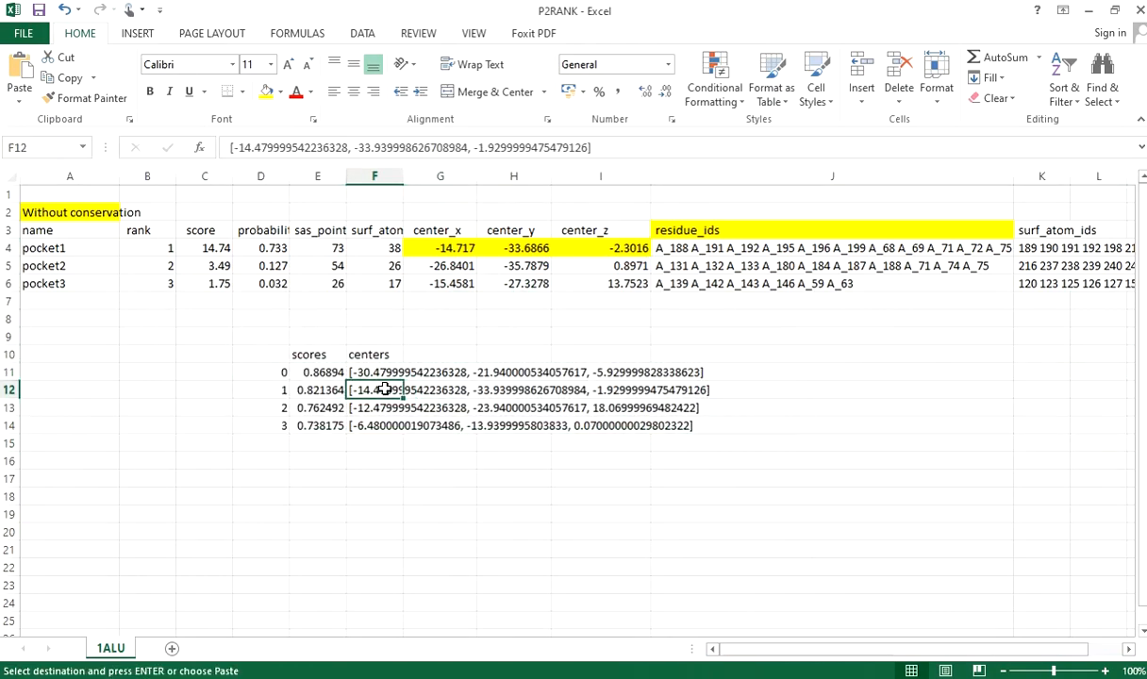
pyautogui.keyDown('ctrl'); pyautogui.click(528, 390); pyautogui.keyUp('ctrl')
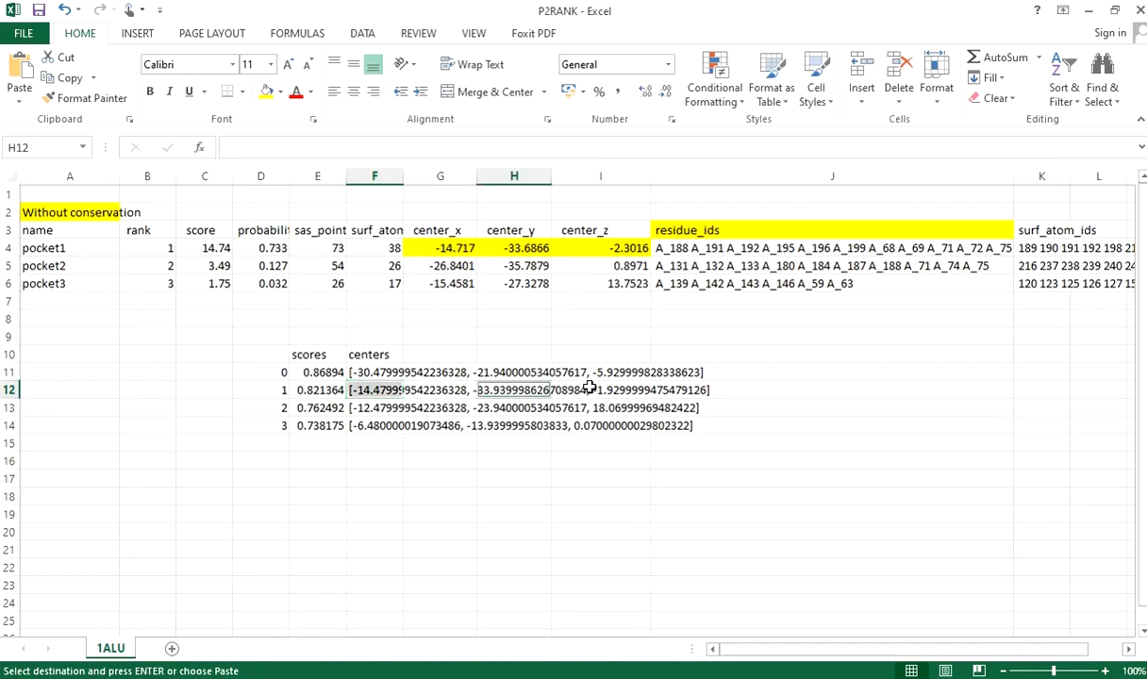
pyautogui.keyDown('ctrl'); pyautogui.click(579, 390); pyautogui.keyUp('ctrl')
pyautogui.moveTo(364, 389); pyautogui.dragTo(615, 396)
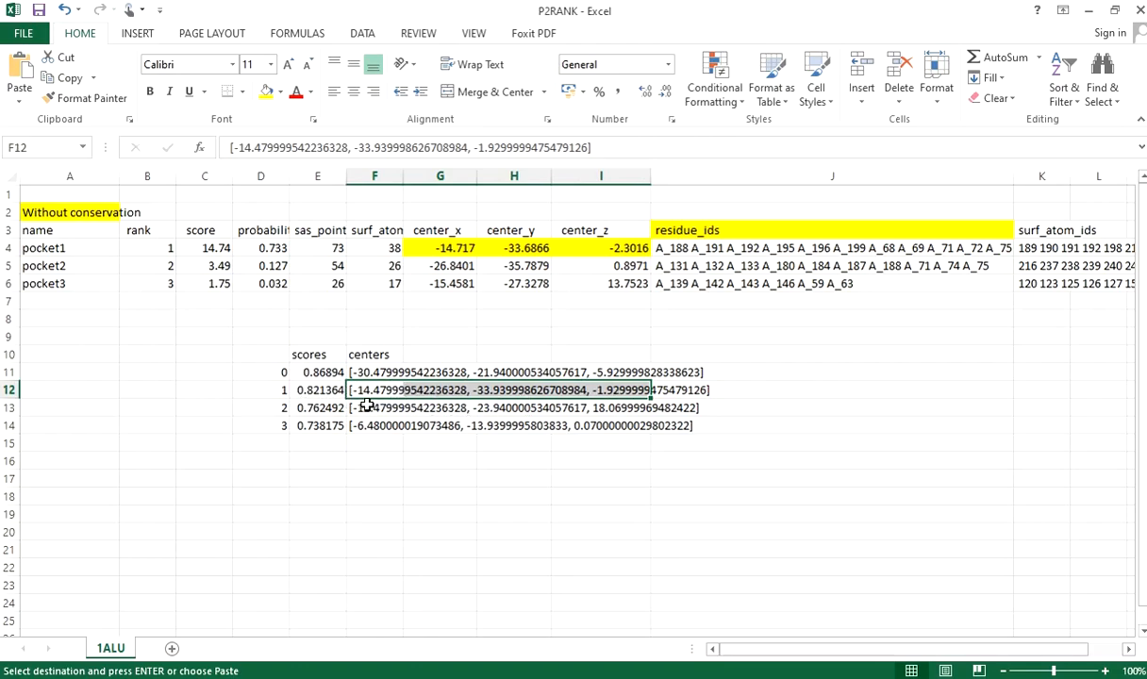
pyautogui.click(266, 100)
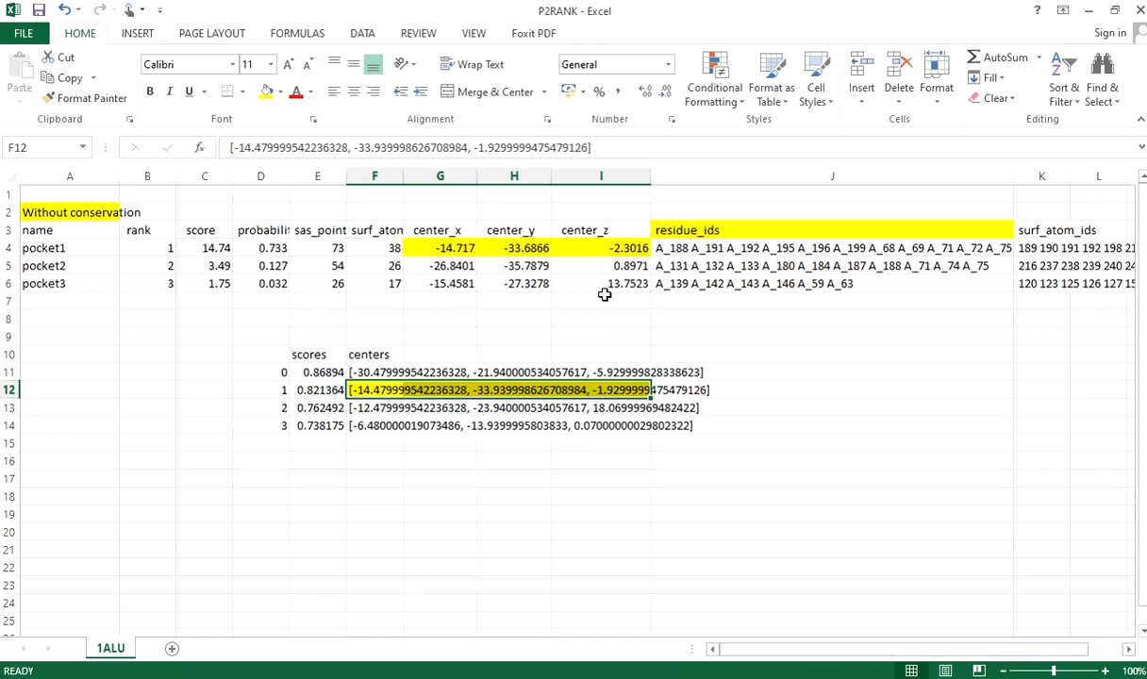
# Compare the highlighted DeepSite center coordinates in row 12 with the center_x, center_y and center_z values of P2Rank pocket1.
pyautogui.click(564, 389)
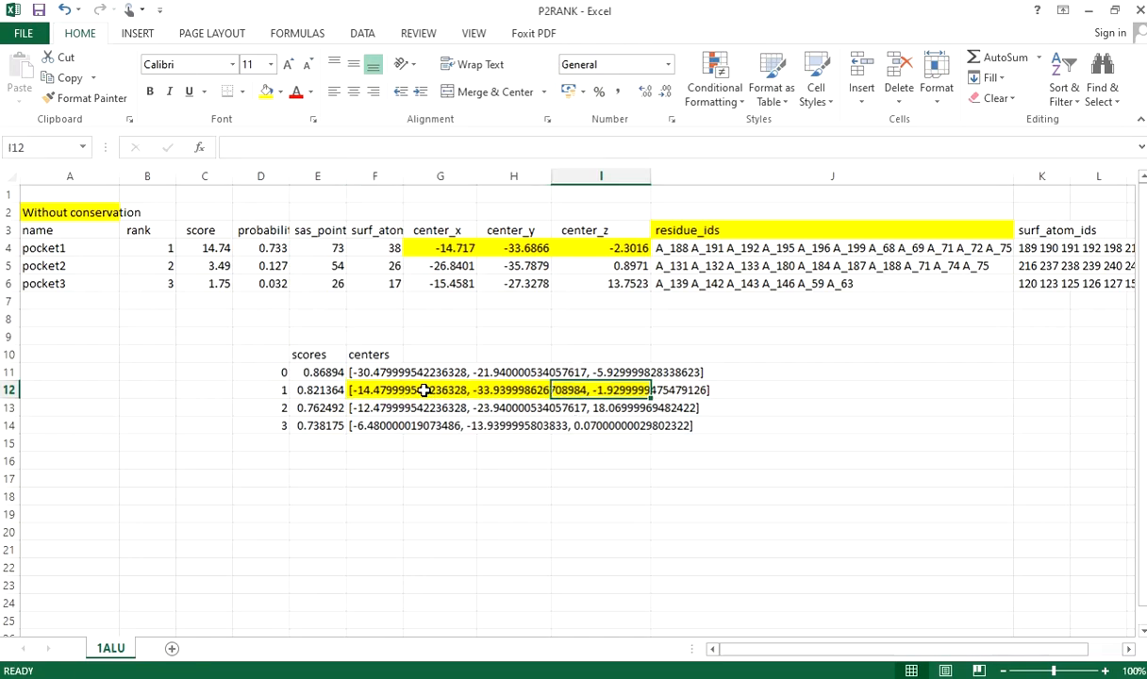
pyautogui.moveTo(430, 390); pyautogui.dragTo(568, 389)
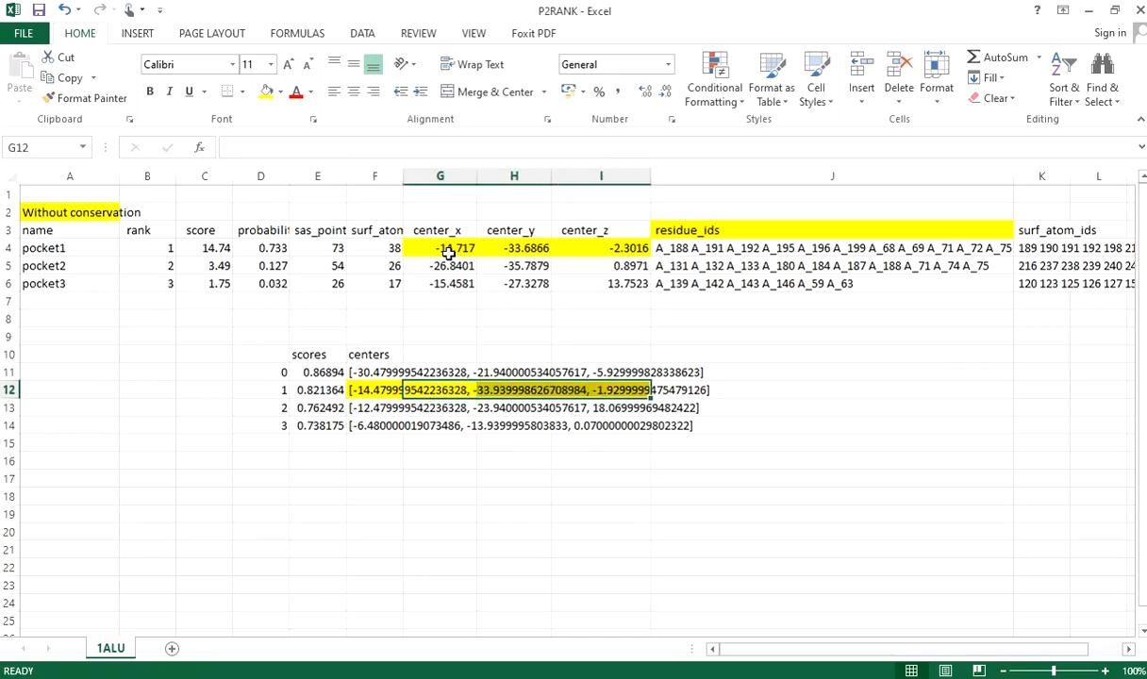
pyautogui.moveTo(449, 250); pyautogui.dragTo(614, 247)
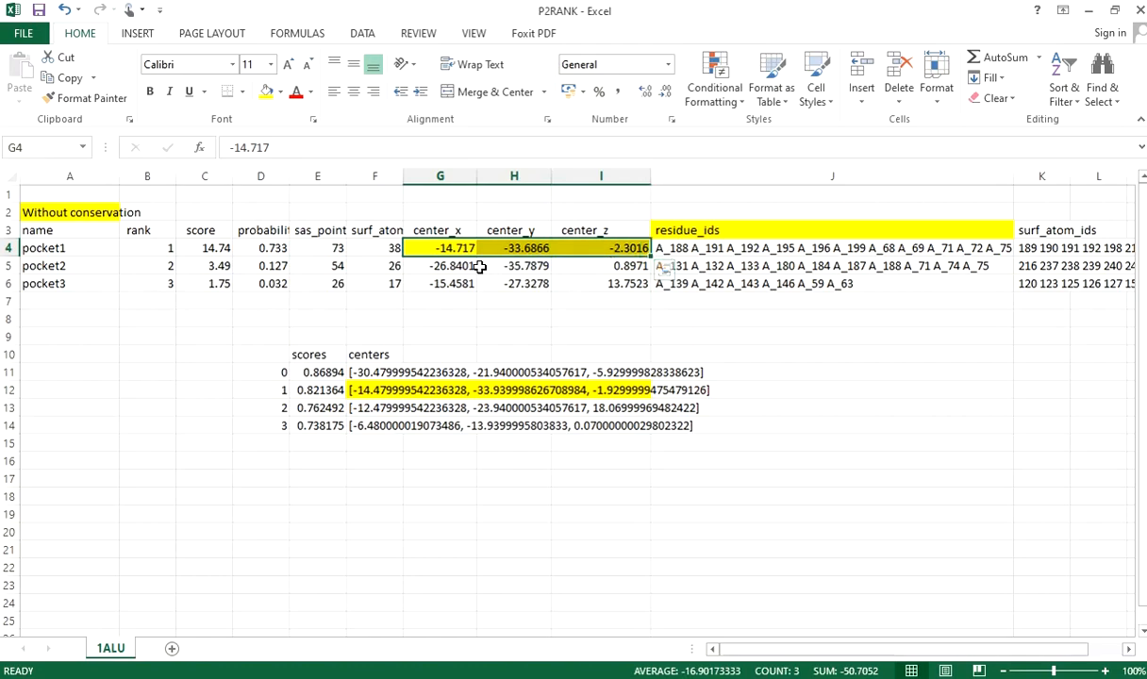
pyautogui.moveTo(421, 247); pyautogui.dragTo(607, 247)
# Switch back to the browser, check the progress of the DeepSite job, and close its page.
pyautogui.moveTo(2, 165)
pyautogui.click(54, 149)
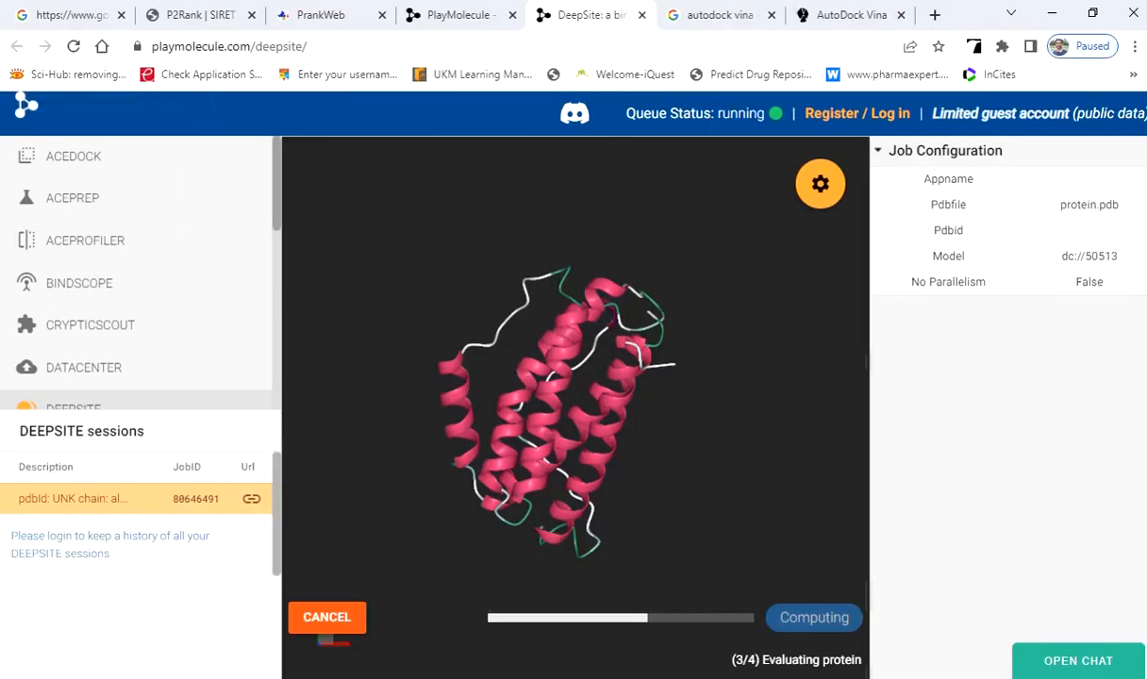
pyautogui.click(641, 15)
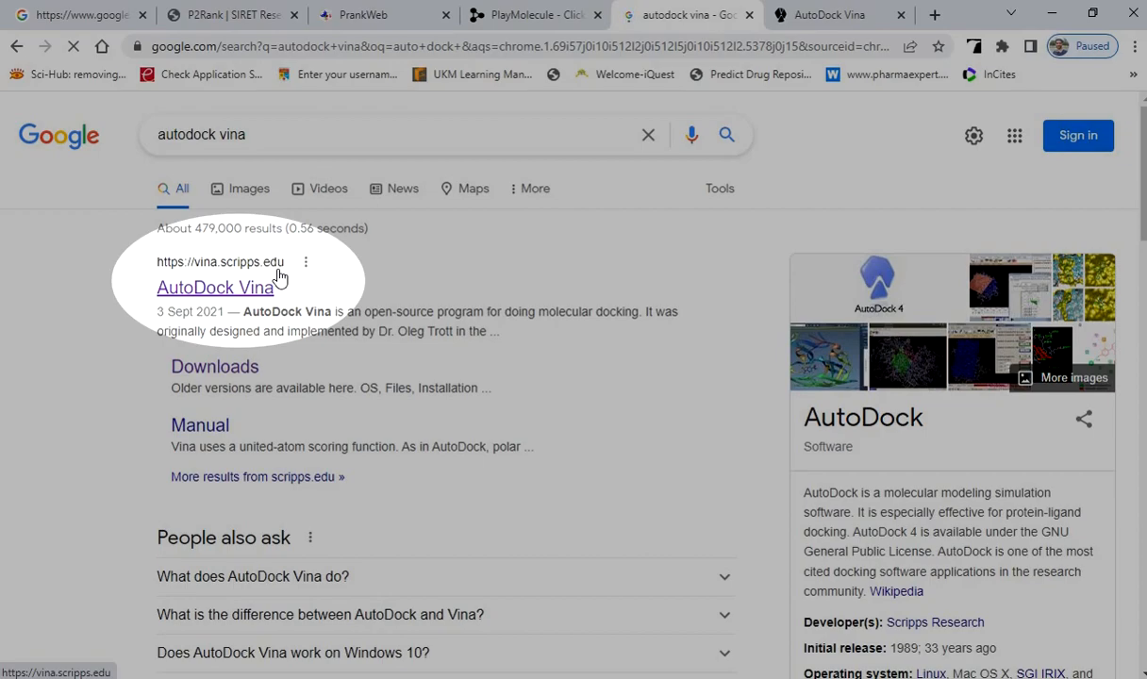
# Download the Windows installer autodock_vina_1_1_2_win32.msi from the AutoDock Vina website's downloads page.
pyautogui.click(809, 15)
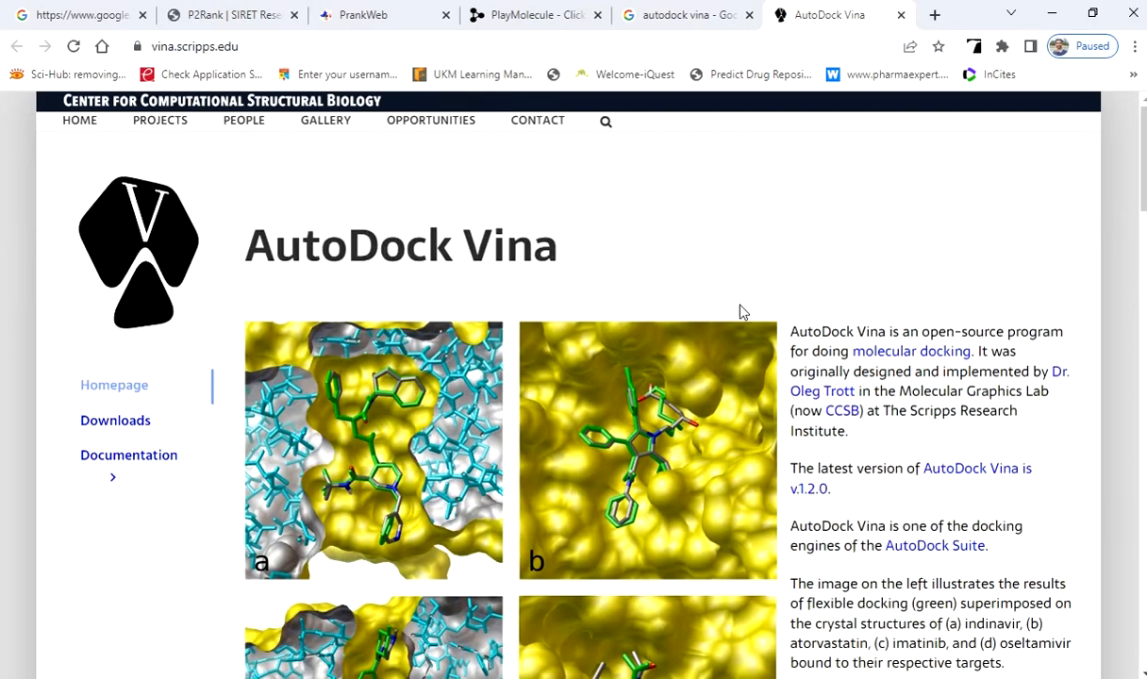
pyautogui.click(129, 423)
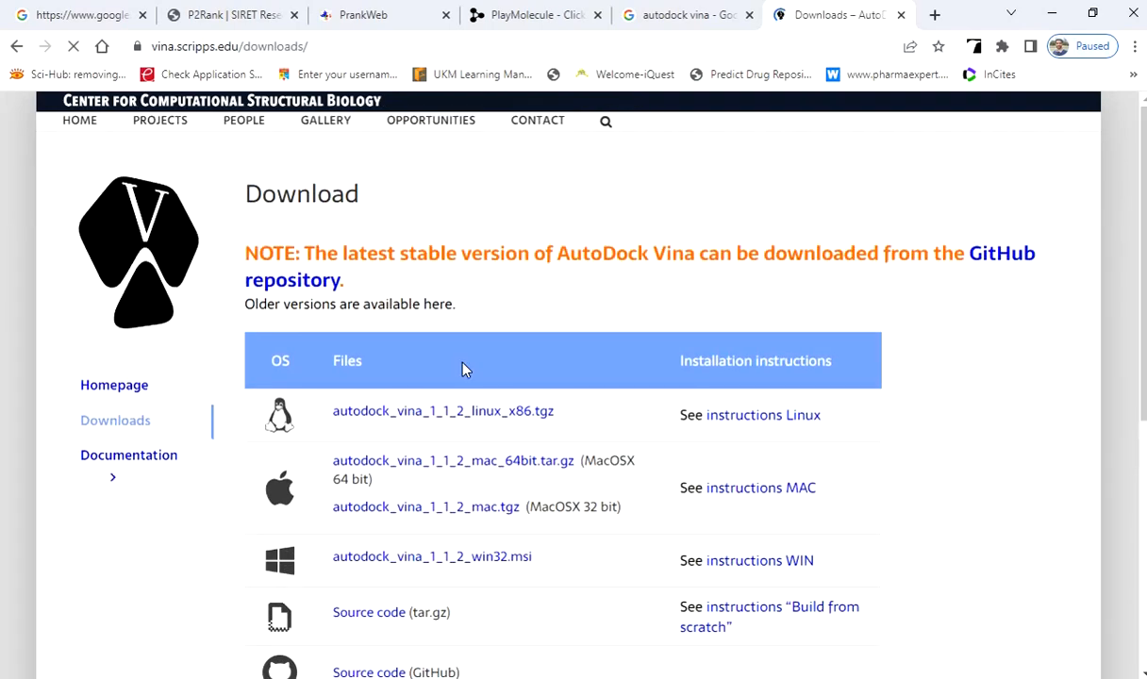
pyautogui.scroll(-2, 582, 321)
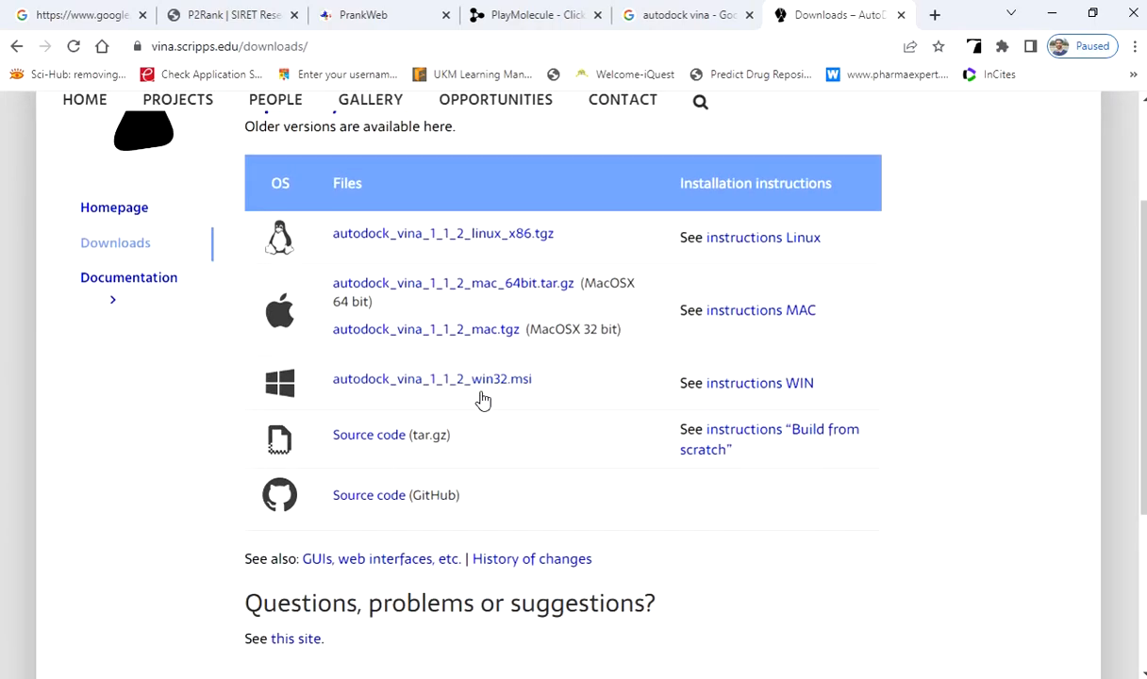
pyautogui.click(416, 387)
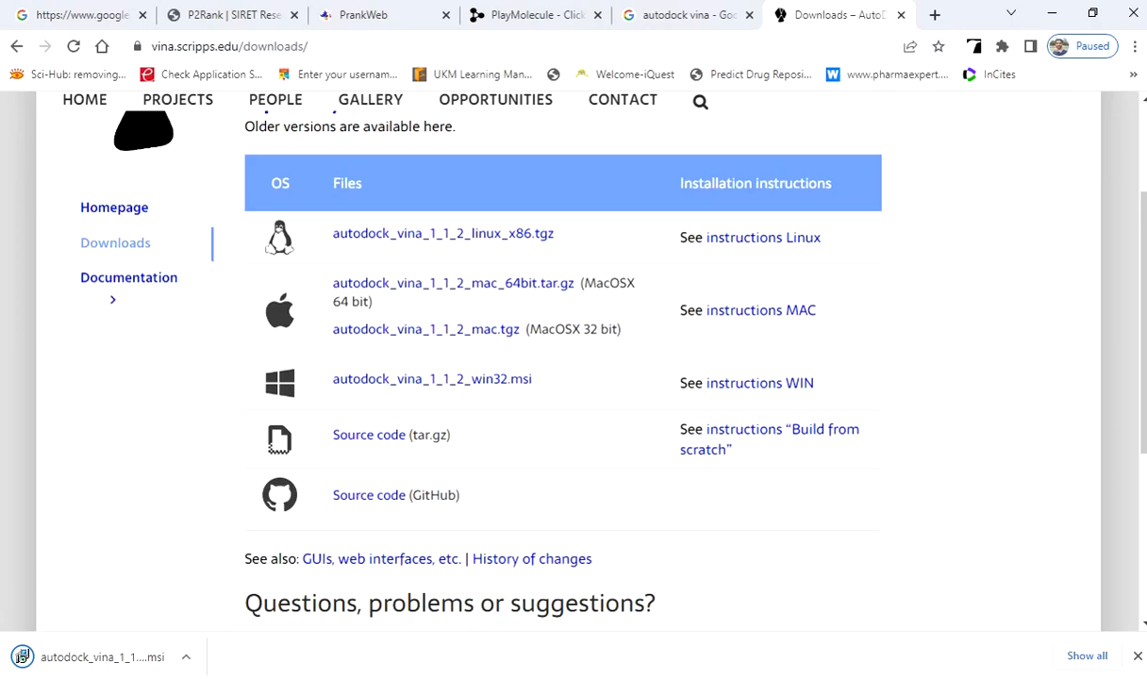
# Switch to the Autodock_Vina folder in File Explorer, check its location on Local Disk (C:), and view its files.
pyautogui.click(3, 113)
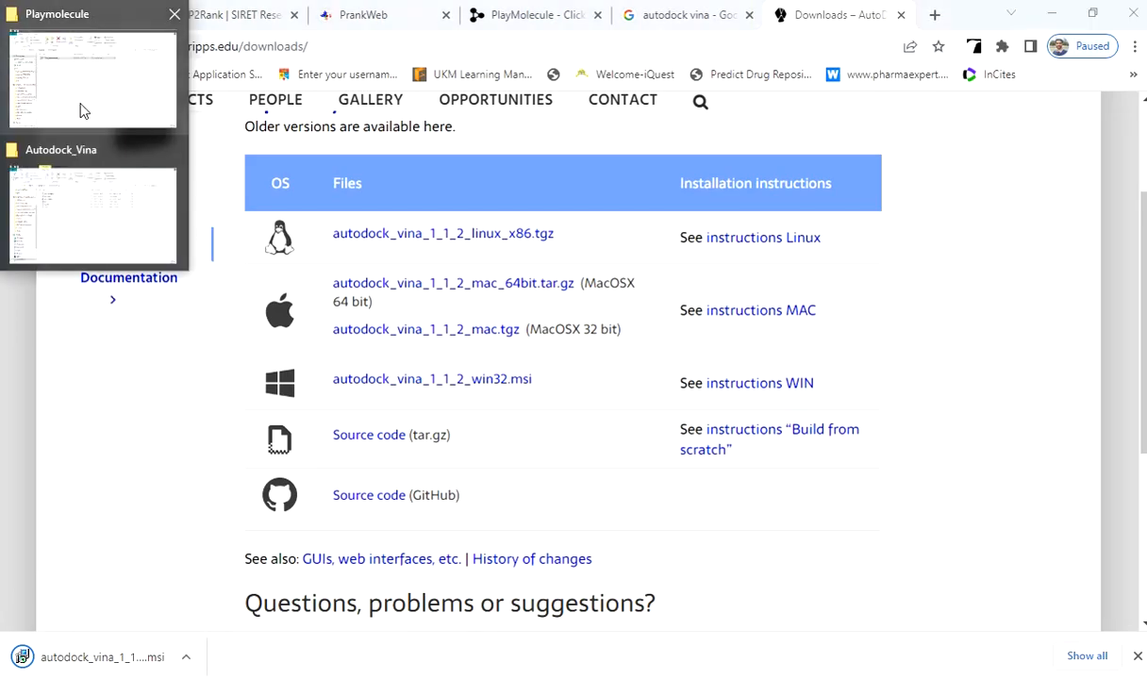
pyautogui.click(93, 215)
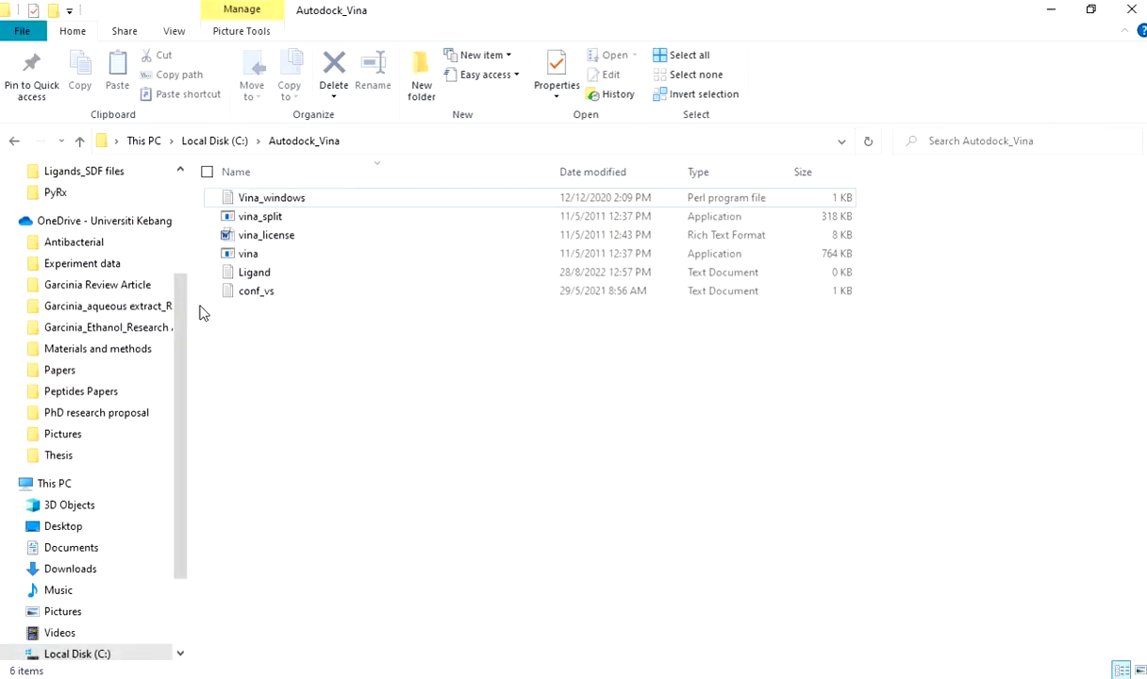
pyautogui.click(80, 142)
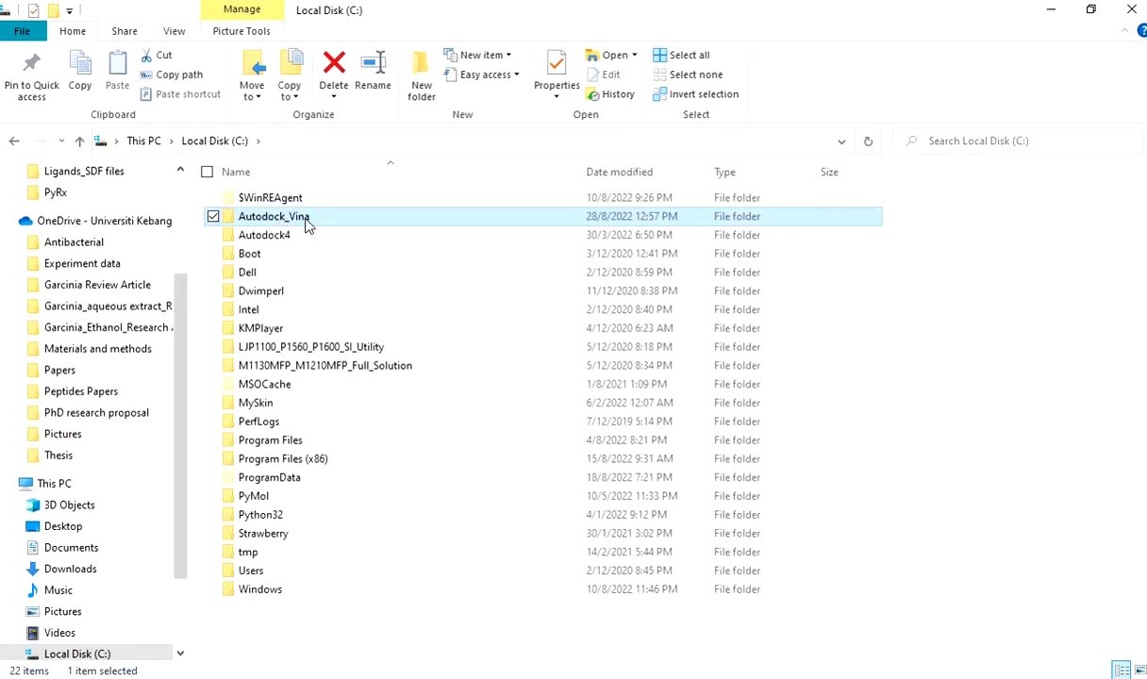
pyautogui.doubleClick(293, 216)
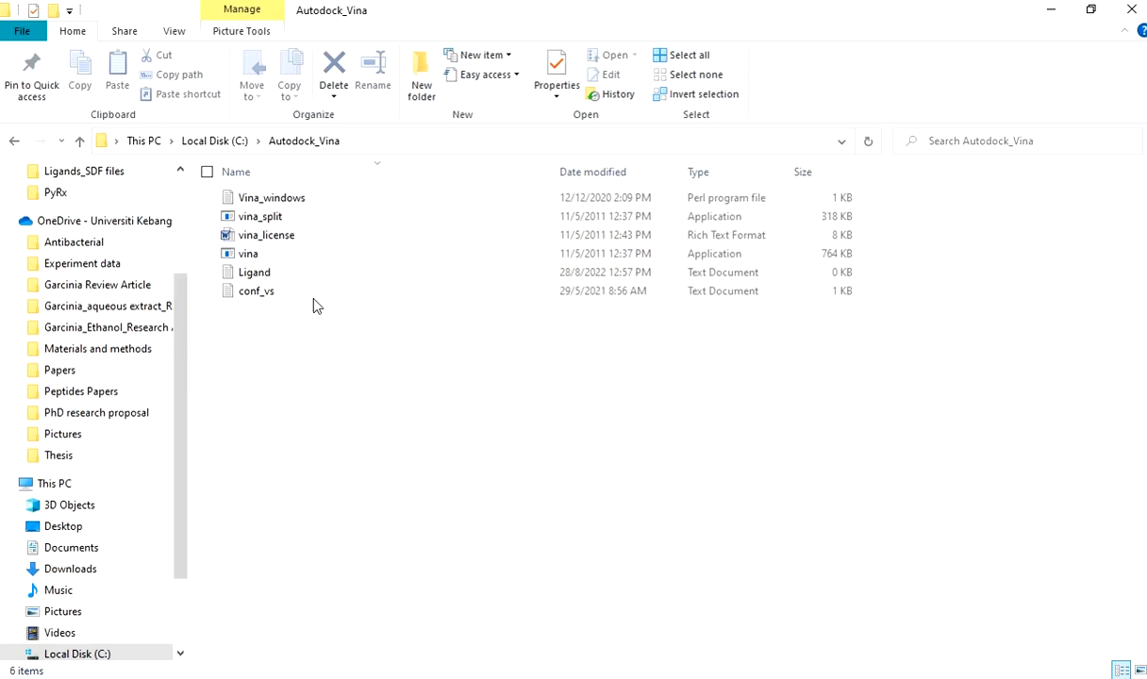
# Look over the Vina_windows, vina_split, vina_license and vina files in the Autodock_Vina folder.
pyautogui.doubleClick(316, 201)
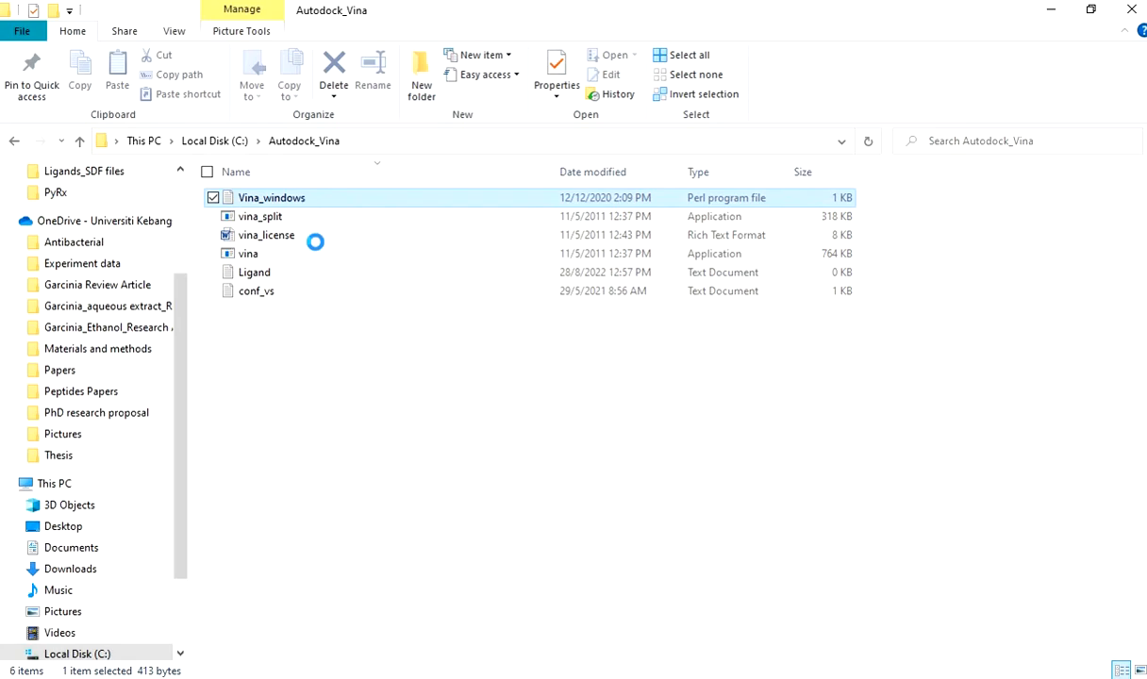
pyautogui.keyDown('shift'); pyautogui.click(298, 237); pyautogui.keyUp('shift')
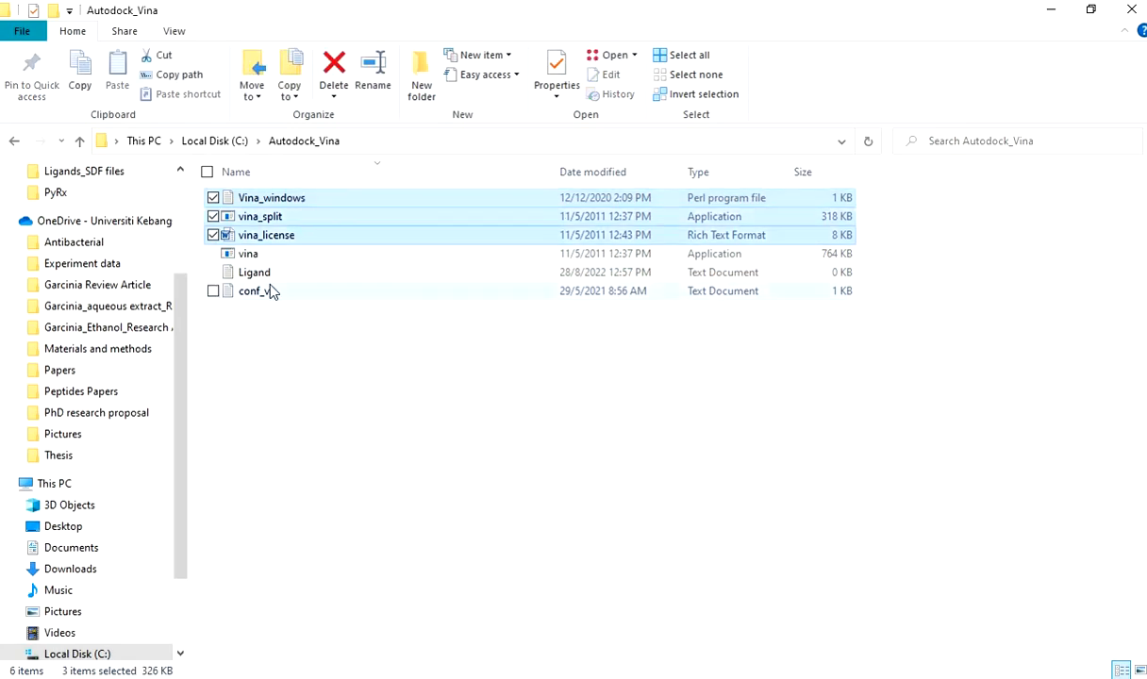
pyautogui.click(255, 256)
pyautogui.click(330, 424)
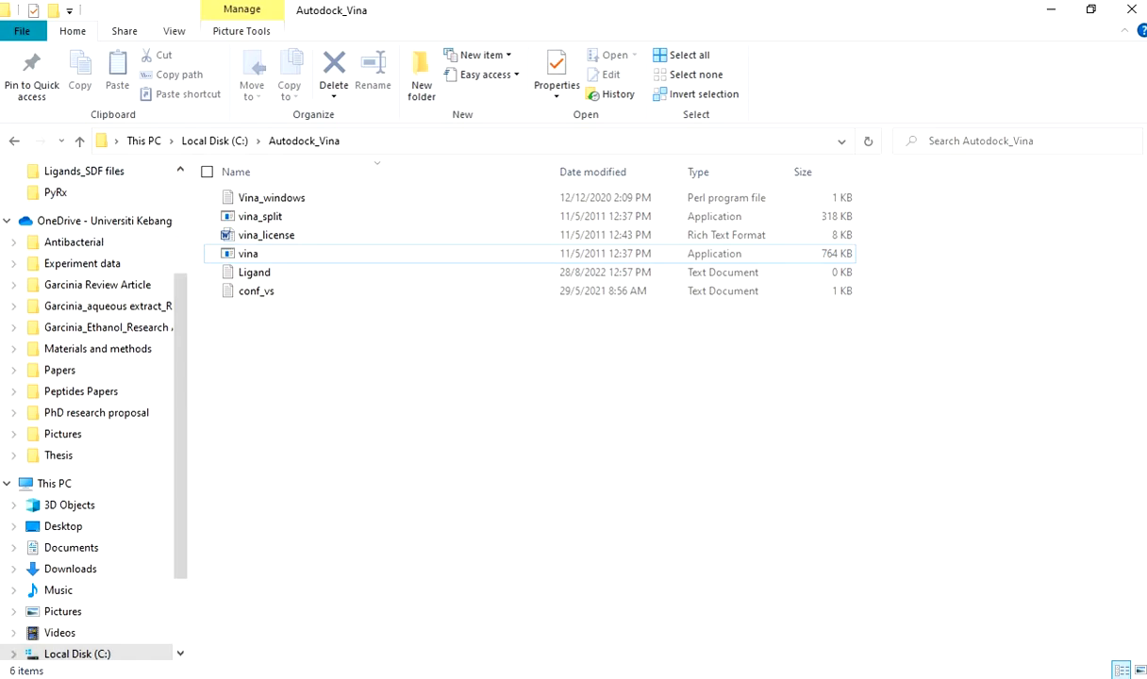
# Copy the 1ALU protein file from Docking's Protein_PDBQT files folder into the Autodock_Vina folder.
pyautogui.click(0, 142)
pyautogui.click(75, 103)
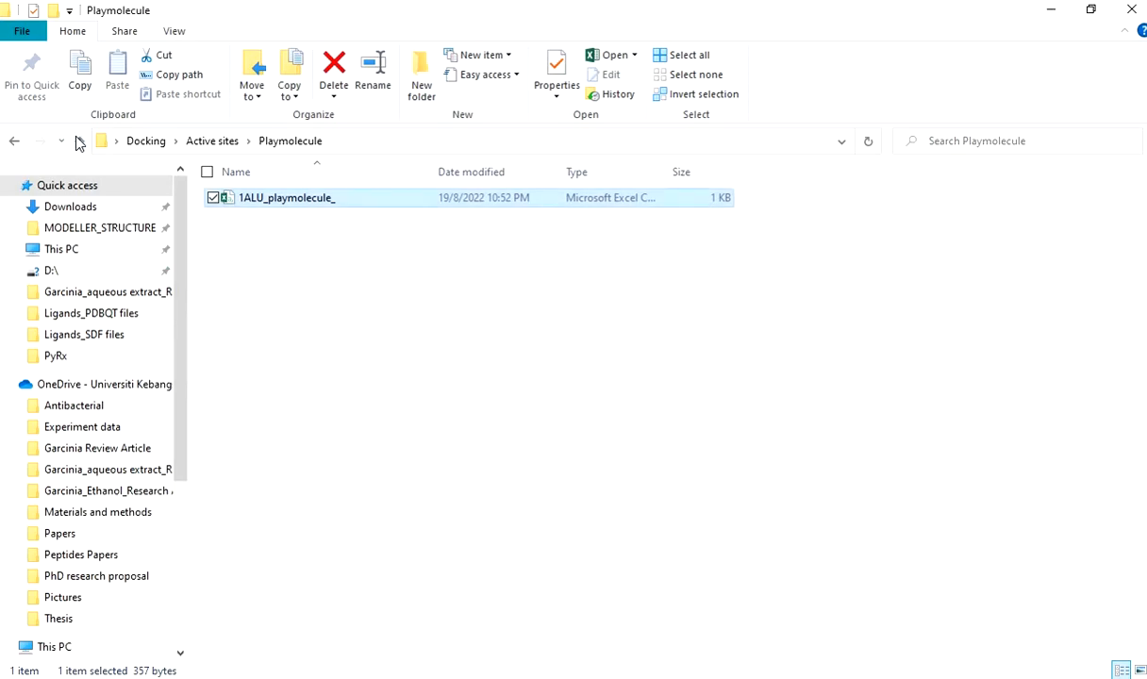
pyautogui.click(80, 141)
pyautogui.click(81, 142)
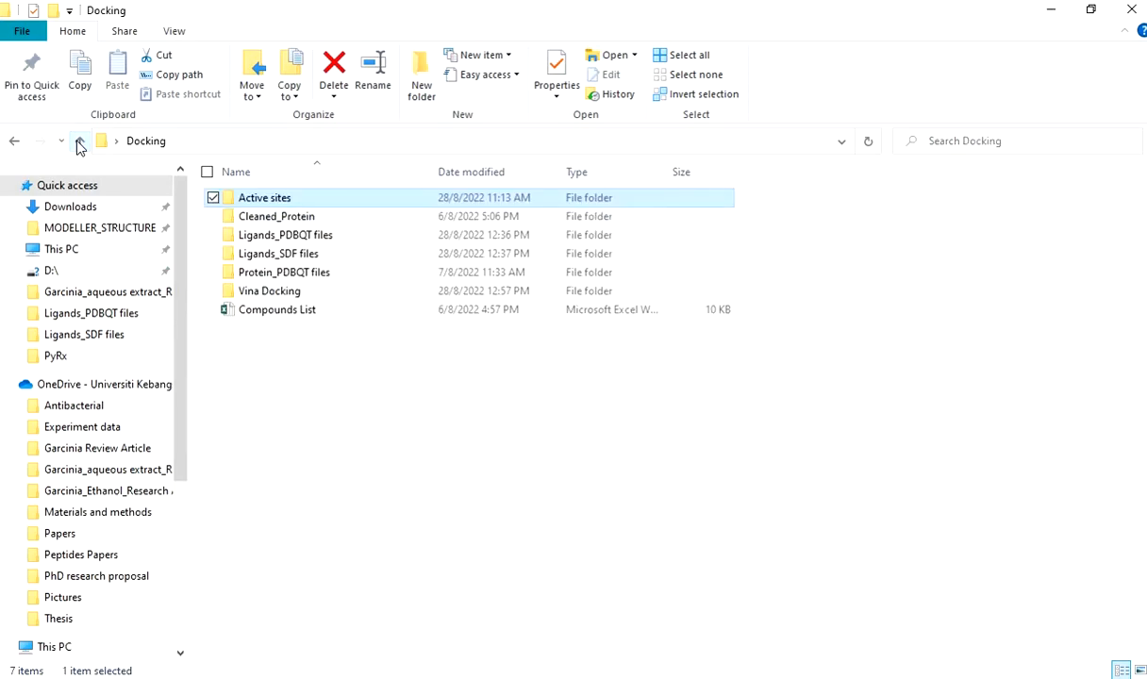
pyautogui.doubleClick(311, 273)
pyautogui.doubleClick(255, 199)
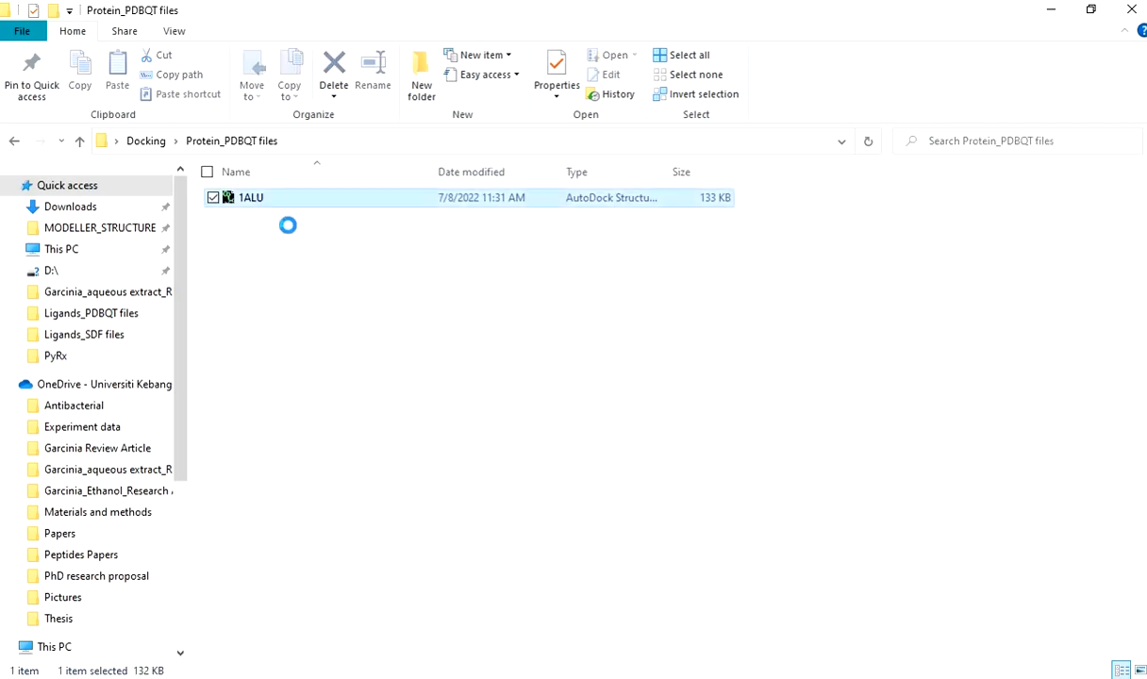
pyautogui.click(2, 97)
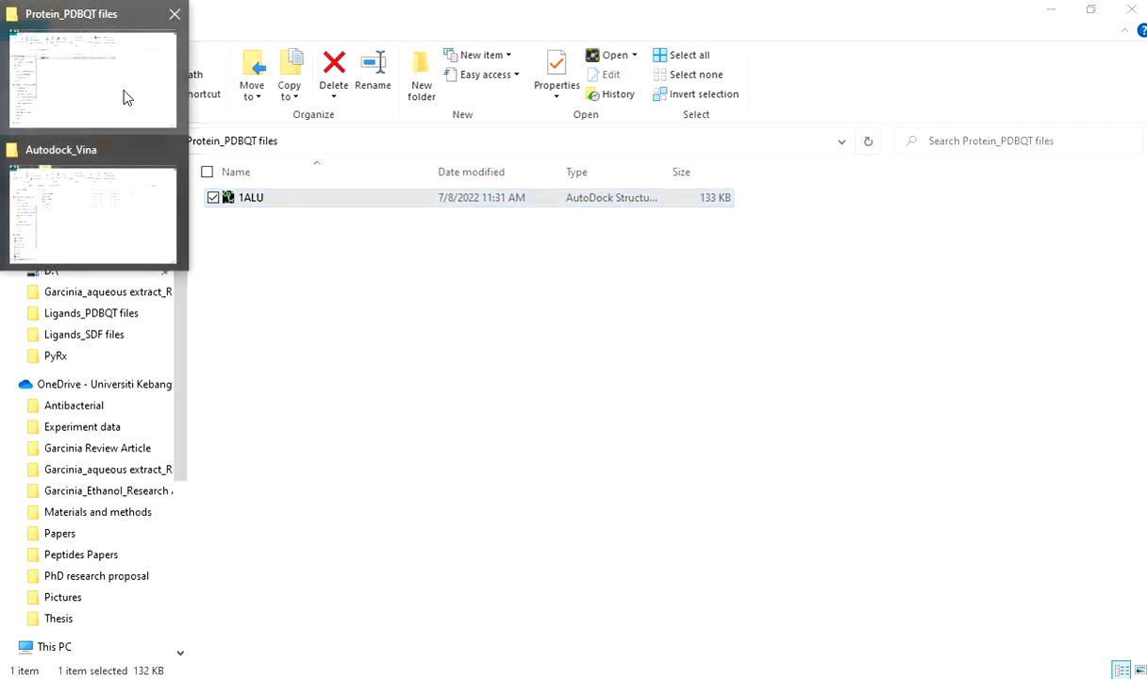
pyautogui.click(254, 338)
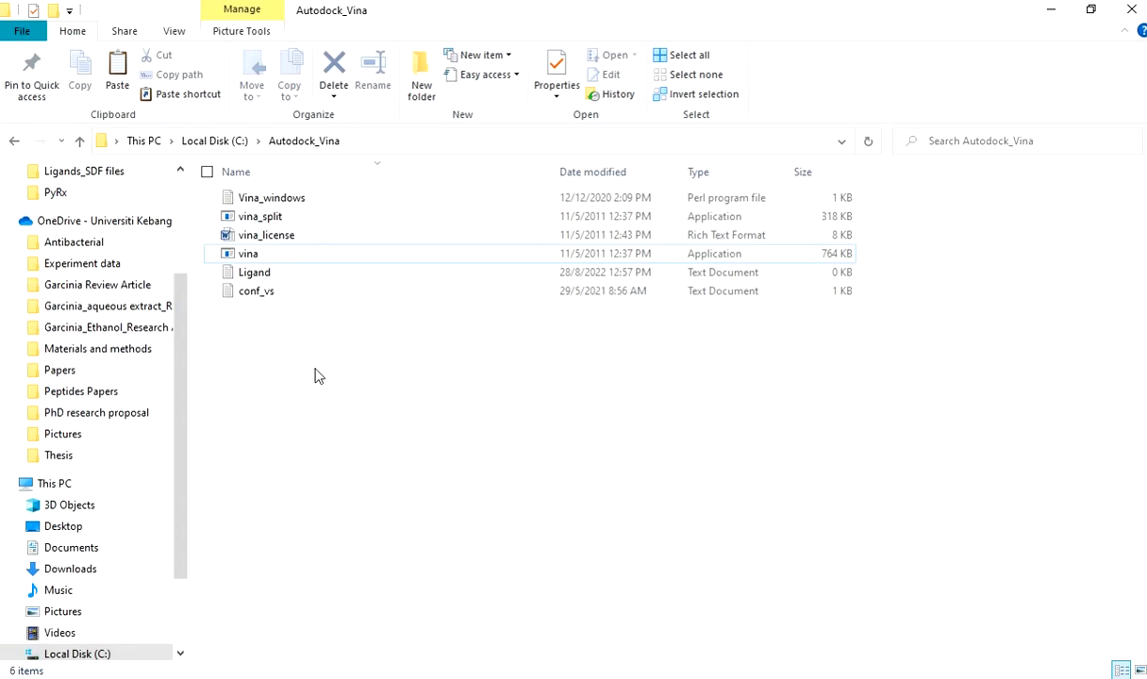
pyautogui.hotkey('ctrl', 'v')
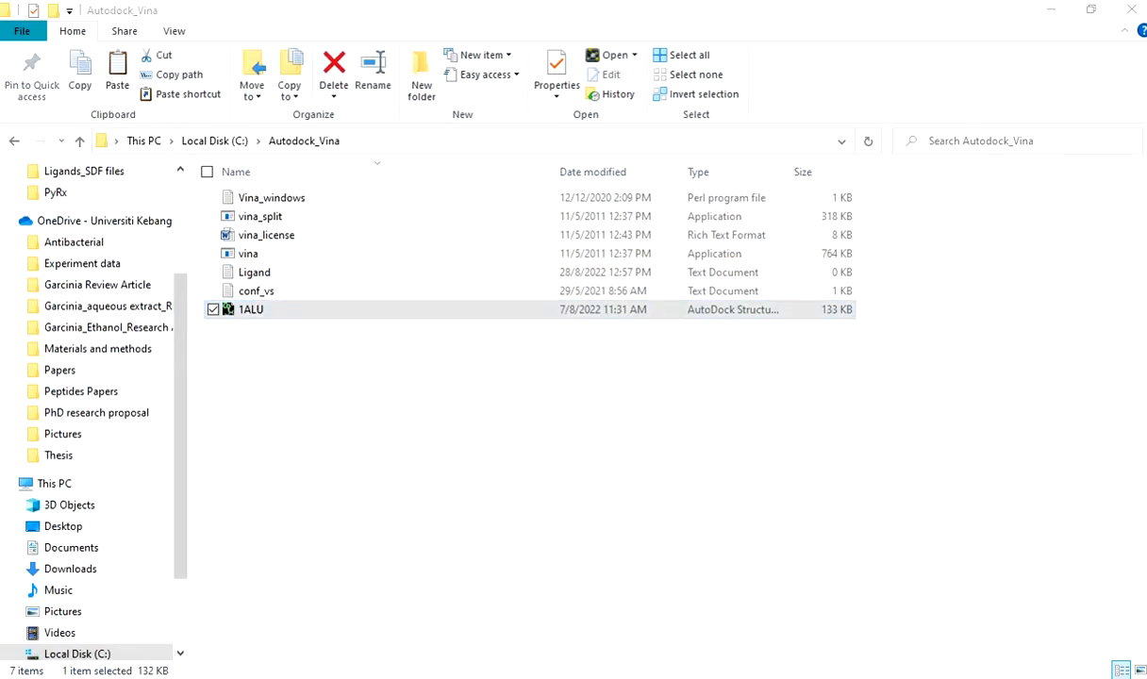
# Copy the three ligand files 442393, 444539 and 445858 from Docking's Ligands_PDBQT files folder into the Autodock_Vina folder.
pyautogui.moveTo(104, 117)
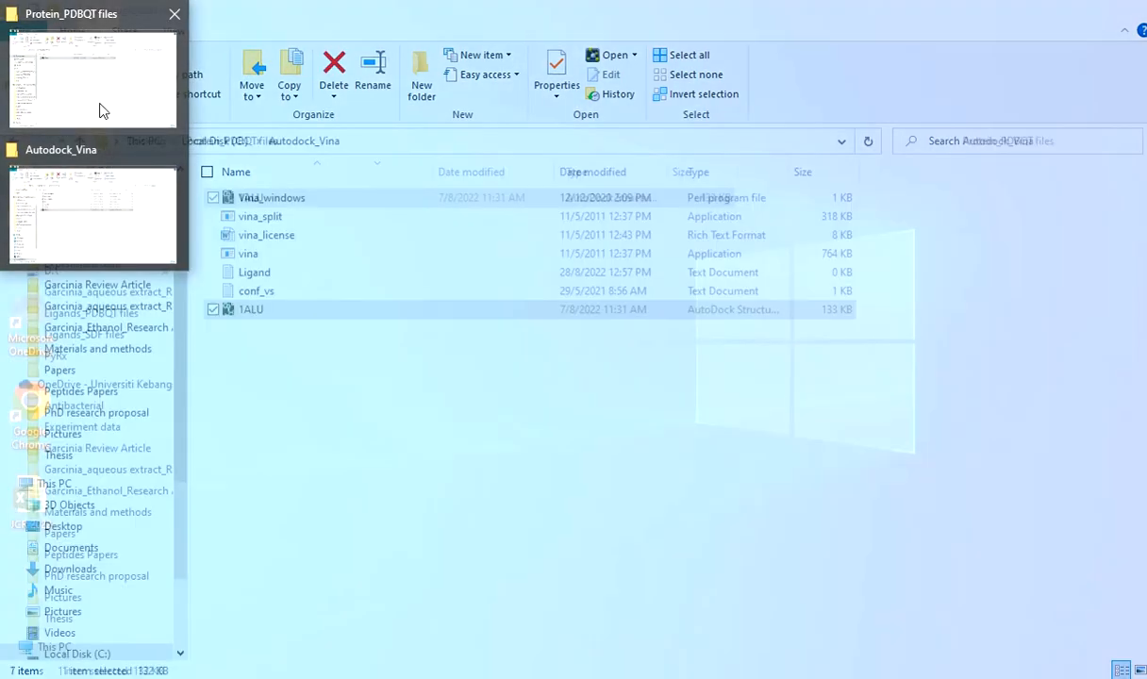
pyautogui.click(100, 114)
pyautogui.click(79, 140)
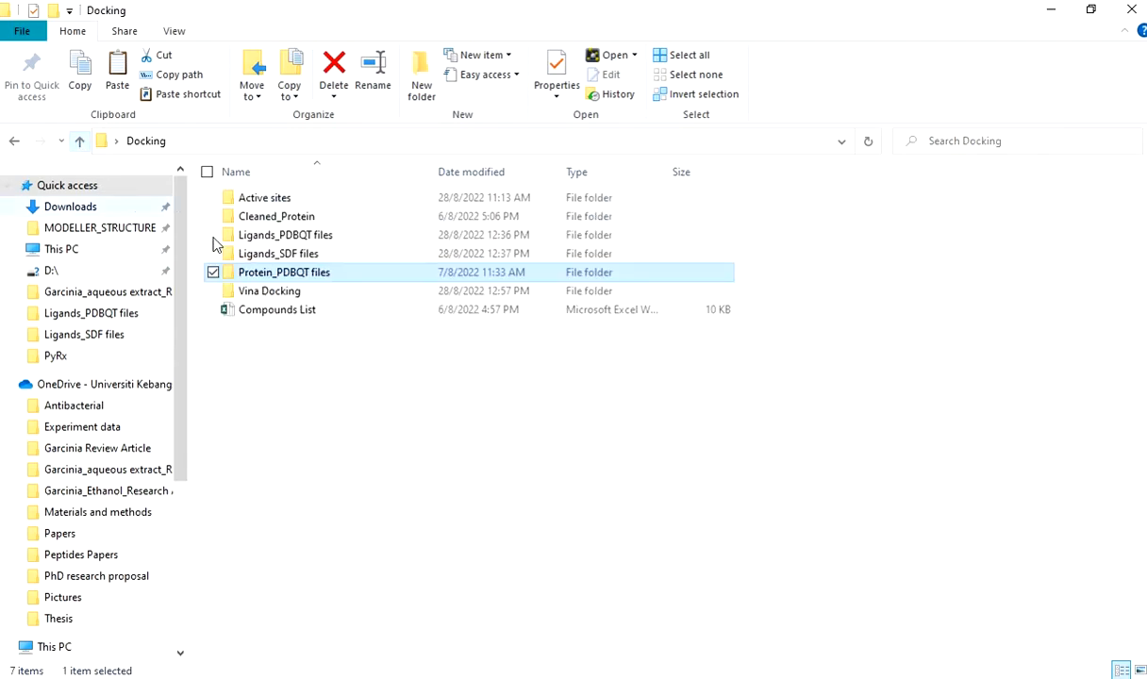
pyautogui.doubleClick(317, 236)
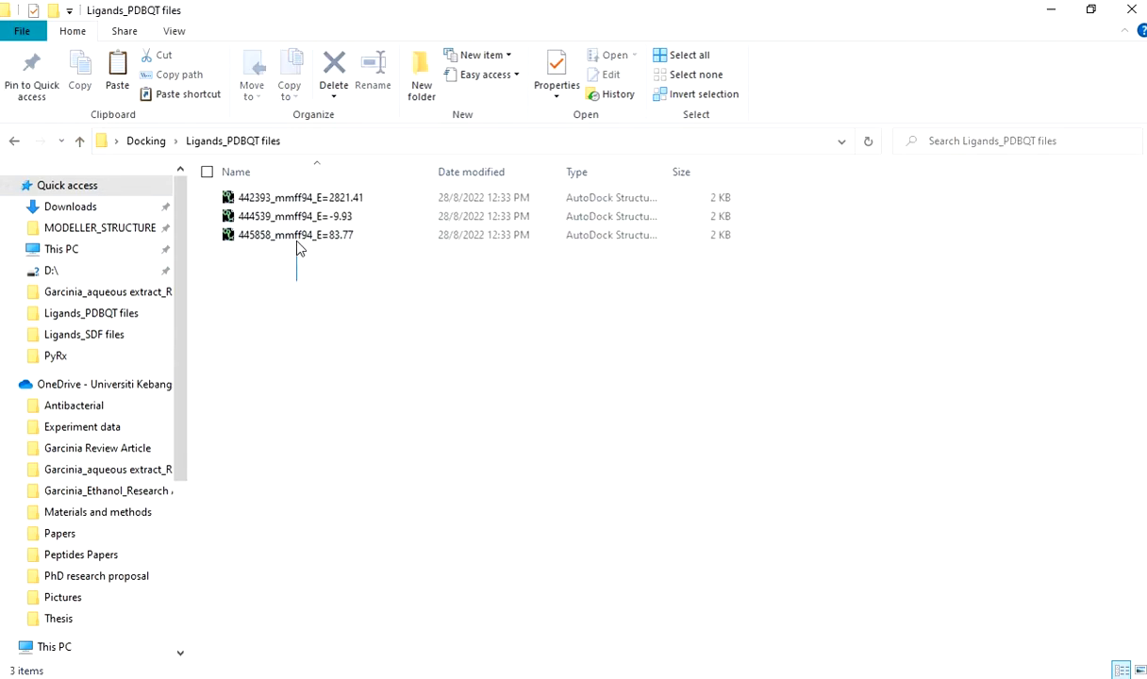
pyautogui.doubleClick(298, 235)
pyautogui.moveTo(296, 281); pyautogui.dragTo(296, 200)
pyautogui.click(1, 159)
pyautogui.click(100, 199)
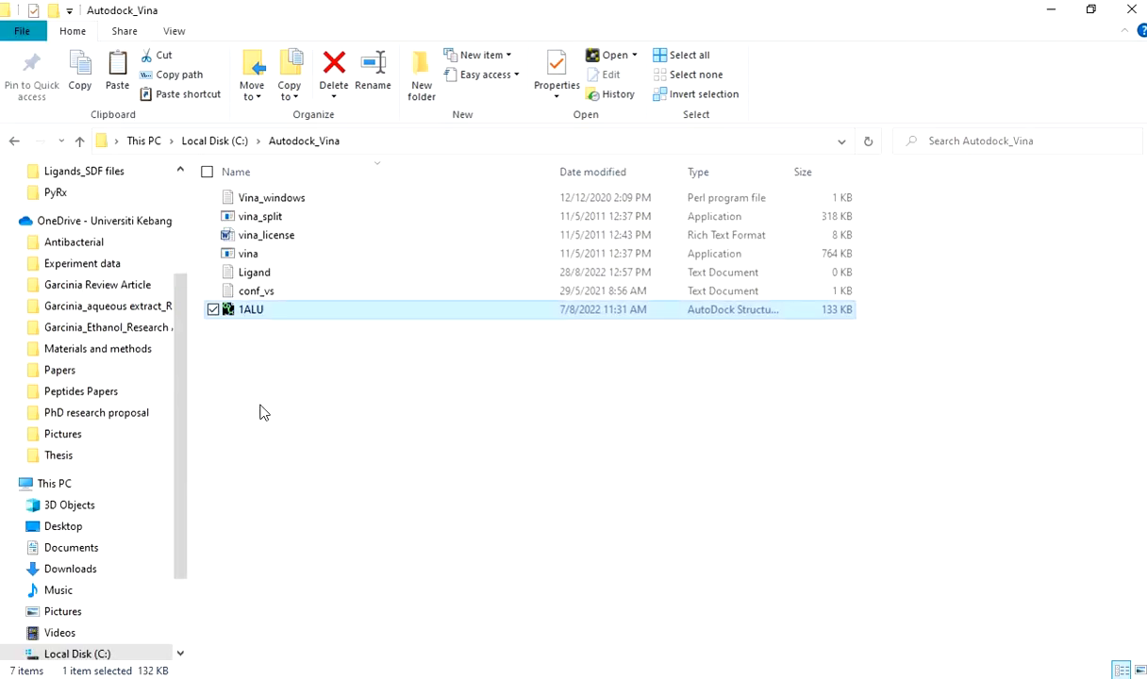
pyautogui.hotkey('ctrl', 'v')
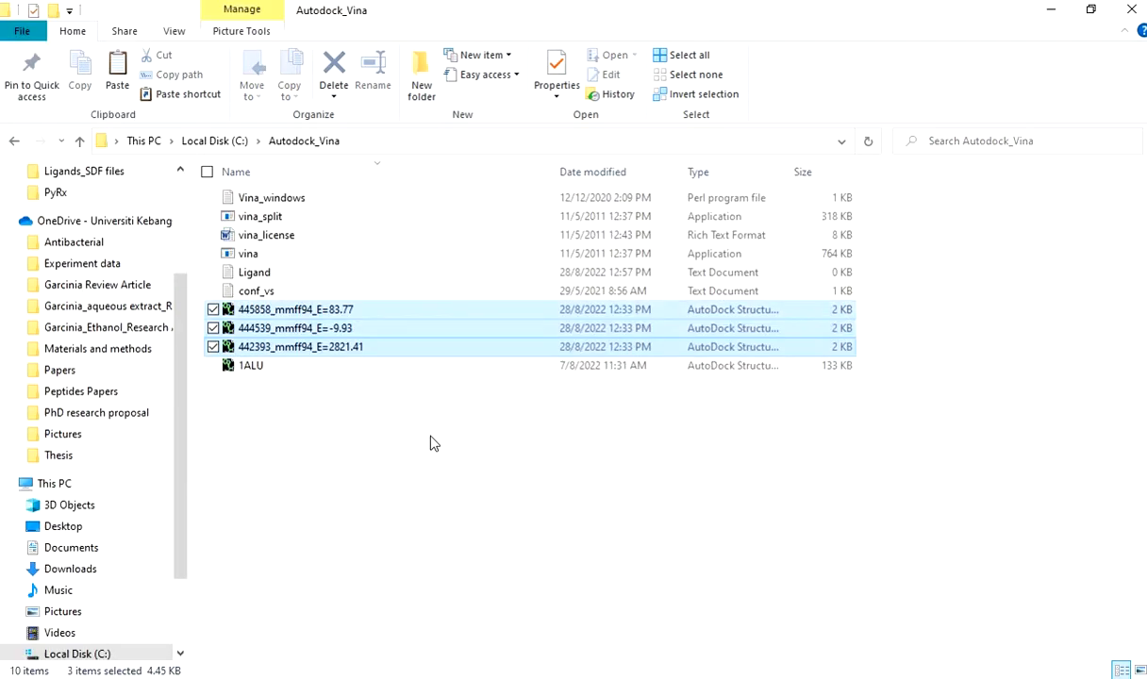
pyautogui.click(431, 442)
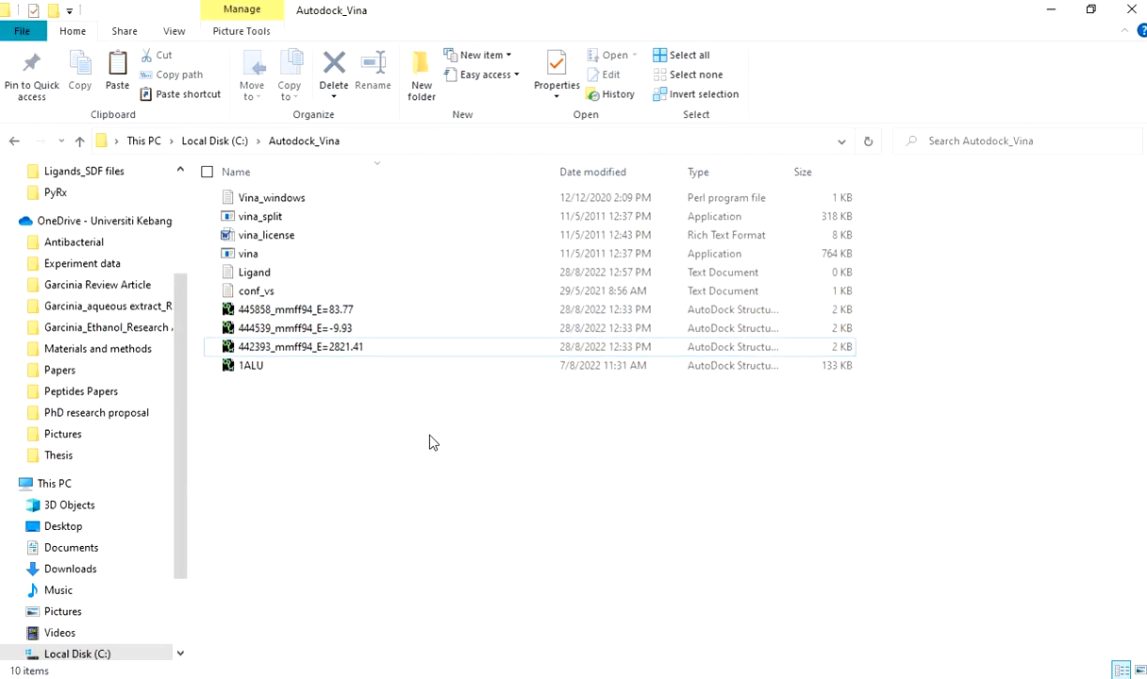
# Open the conf_vs configuration file and set its receptor to 1ALU.pdbqt.
pyautogui.click(300, 294)
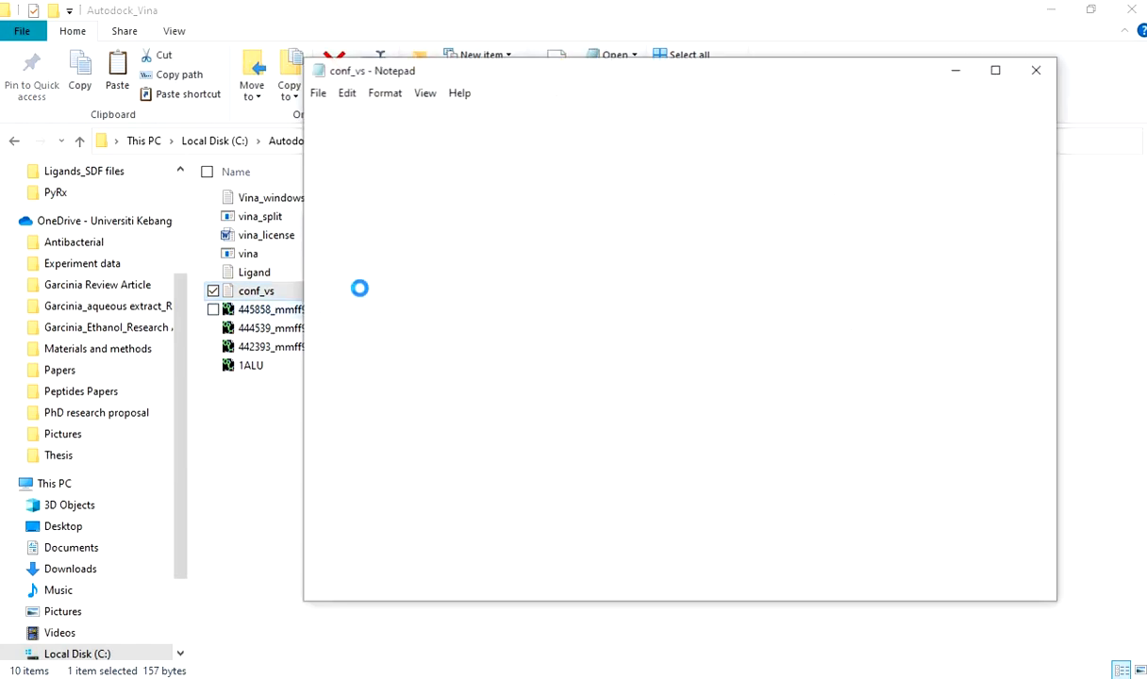
pyautogui.click(1037, 70)
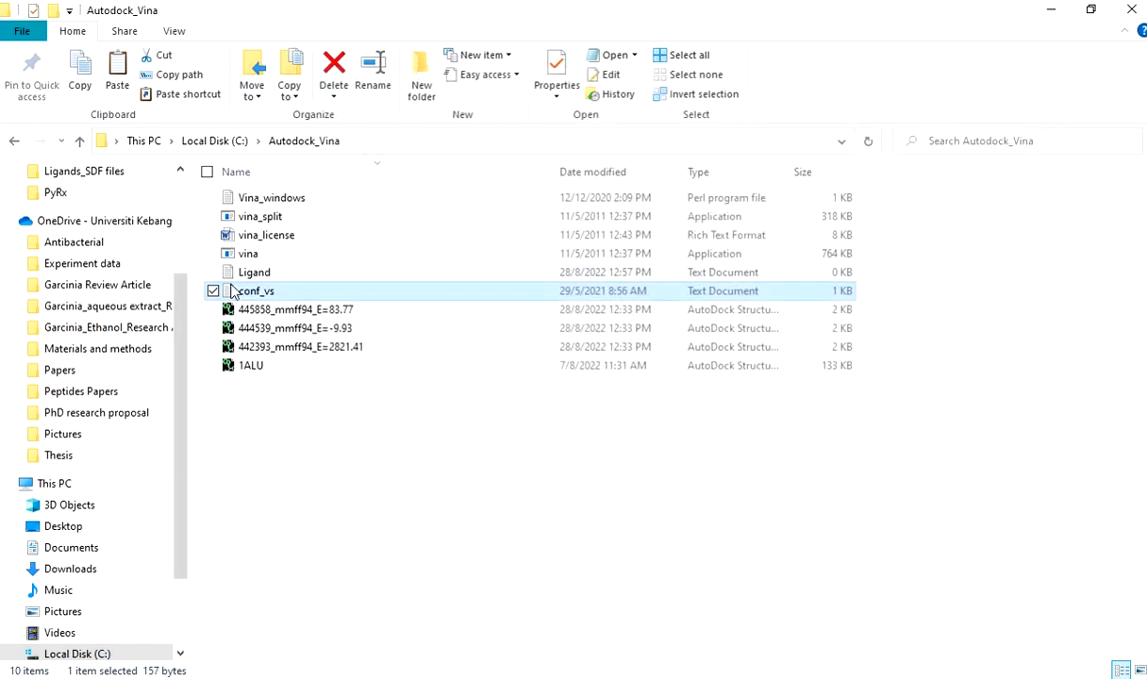
pyautogui.doubleClick(292, 300)
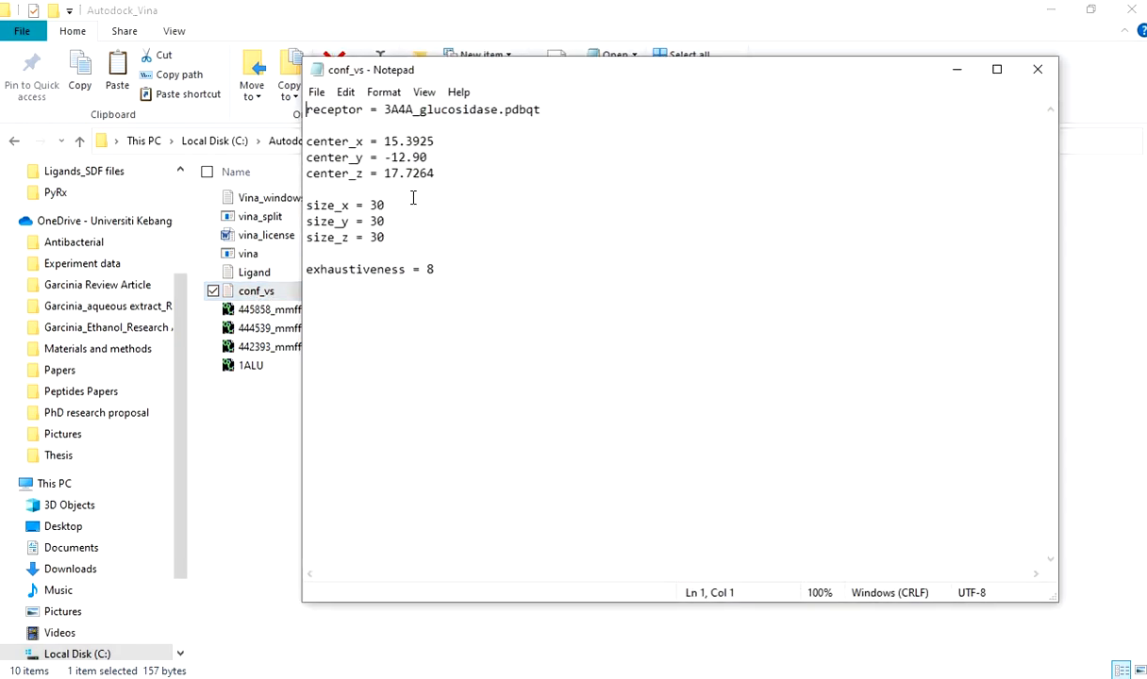
pyautogui.moveTo(492, 75); pyautogui.dragTo(560, 119)
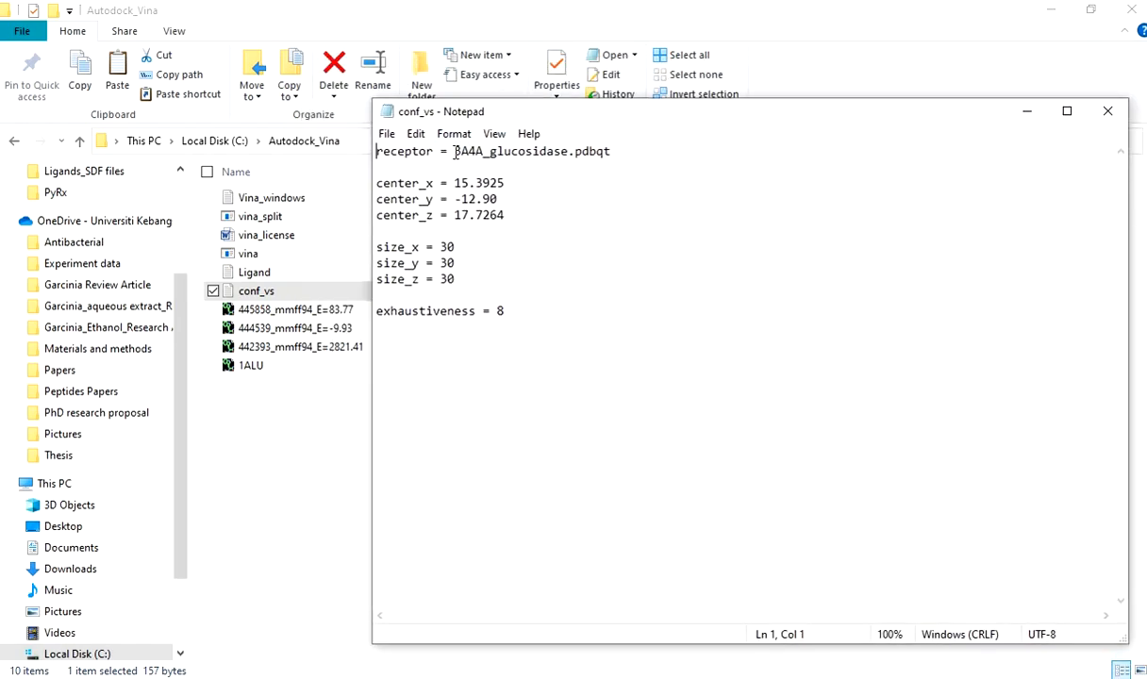
pyautogui.moveTo(456, 152); pyautogui.dragTo(569, 157)
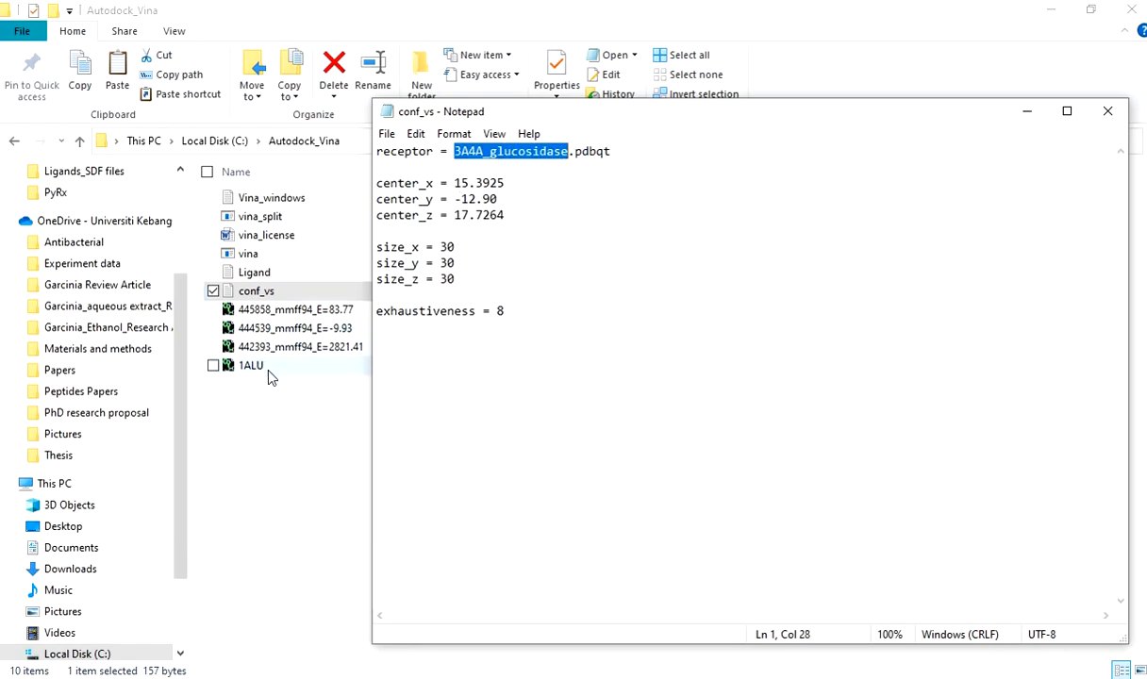
pyautogui.write('1ALU')
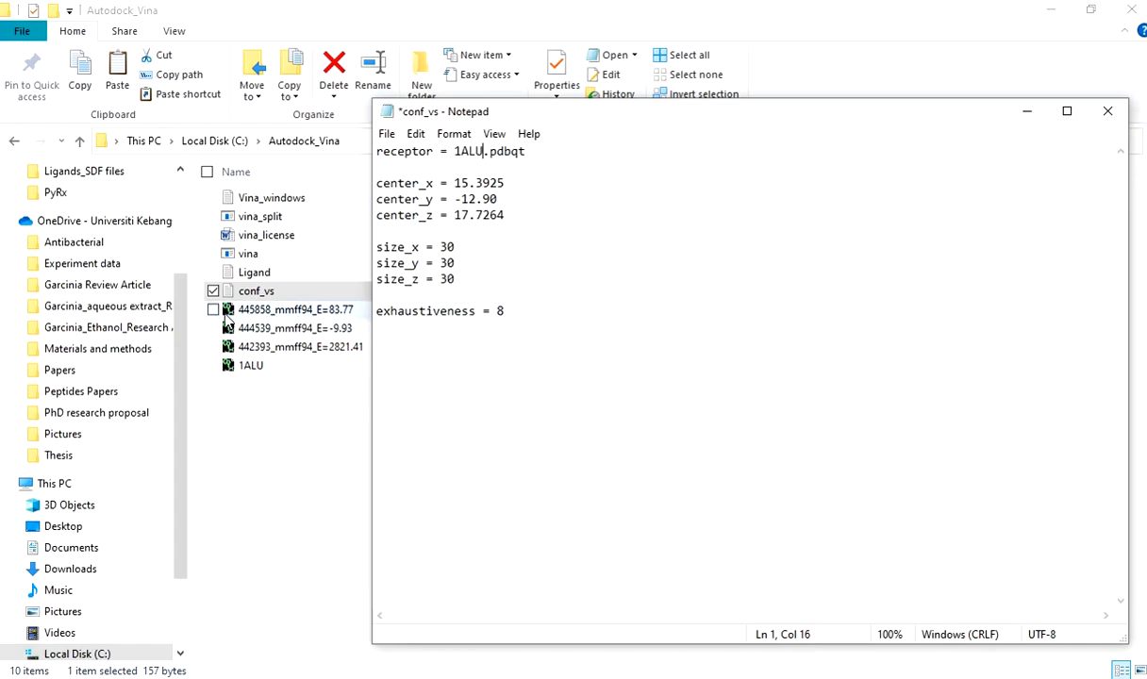
# Bring up the P2RANK workbook beside conf_vs and set center_x to pocket1's value, -14.717.
pyautogui.click(79, 176)
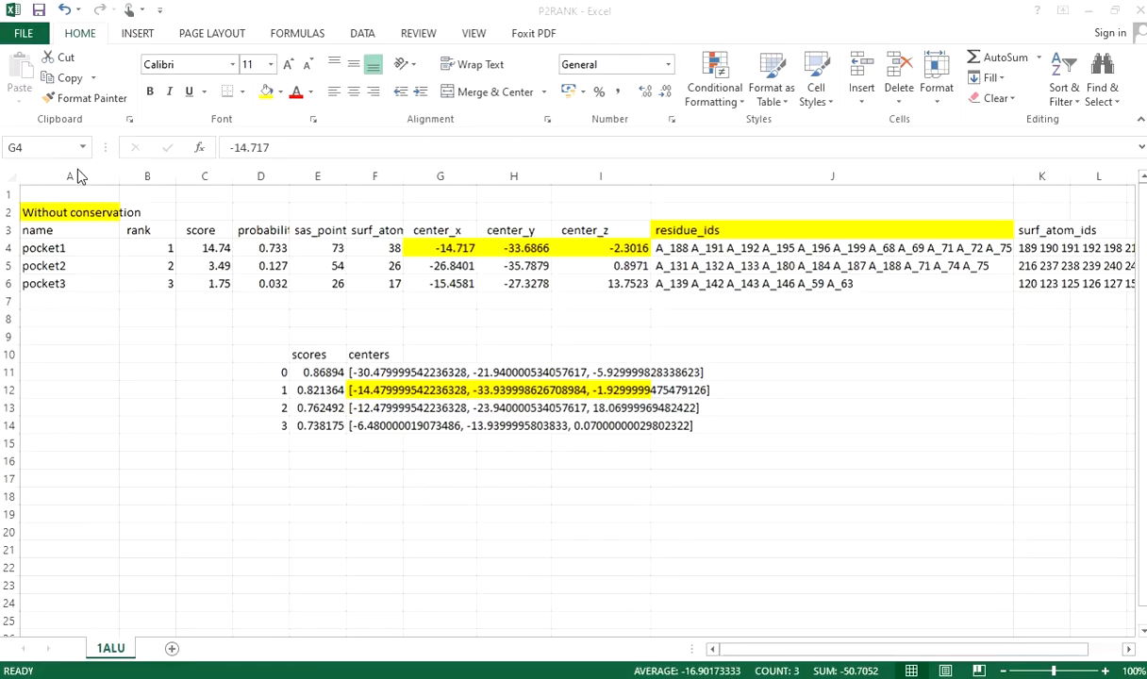
pyautogui.click(2, 252)
pyautogui.moveTo(604, 119); pyautogui.dragTo(476, 276)
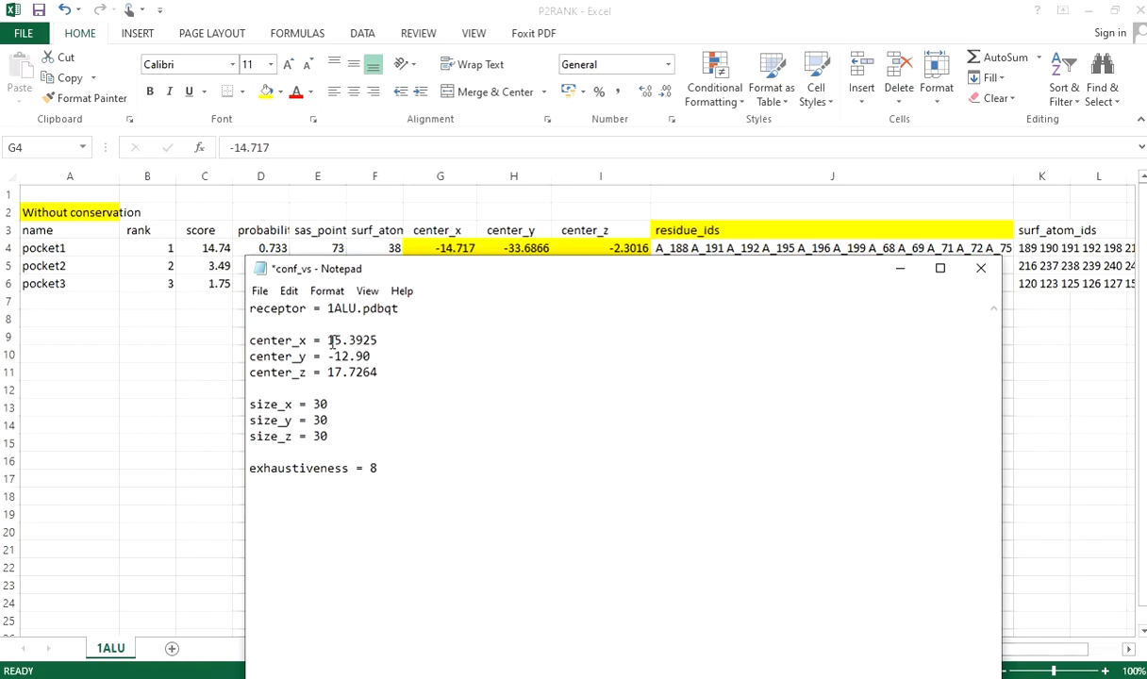
pyautogui.moveTo(327, 340); pyautogui.dragTo(377, 341)
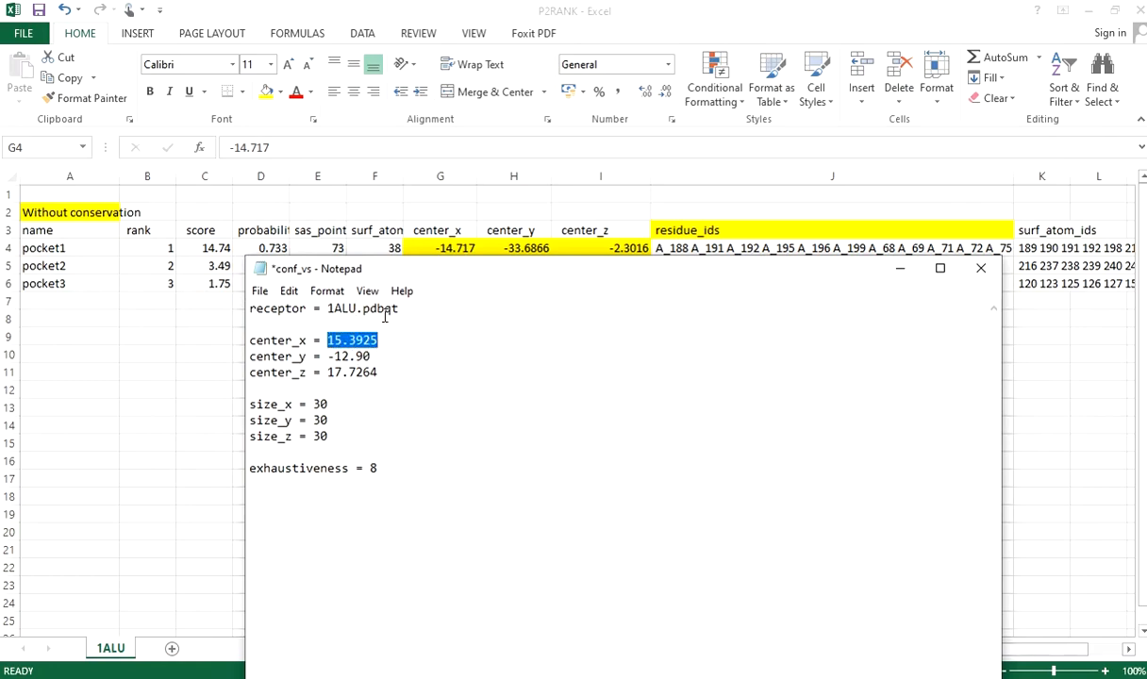
pyautogui.write('-14')
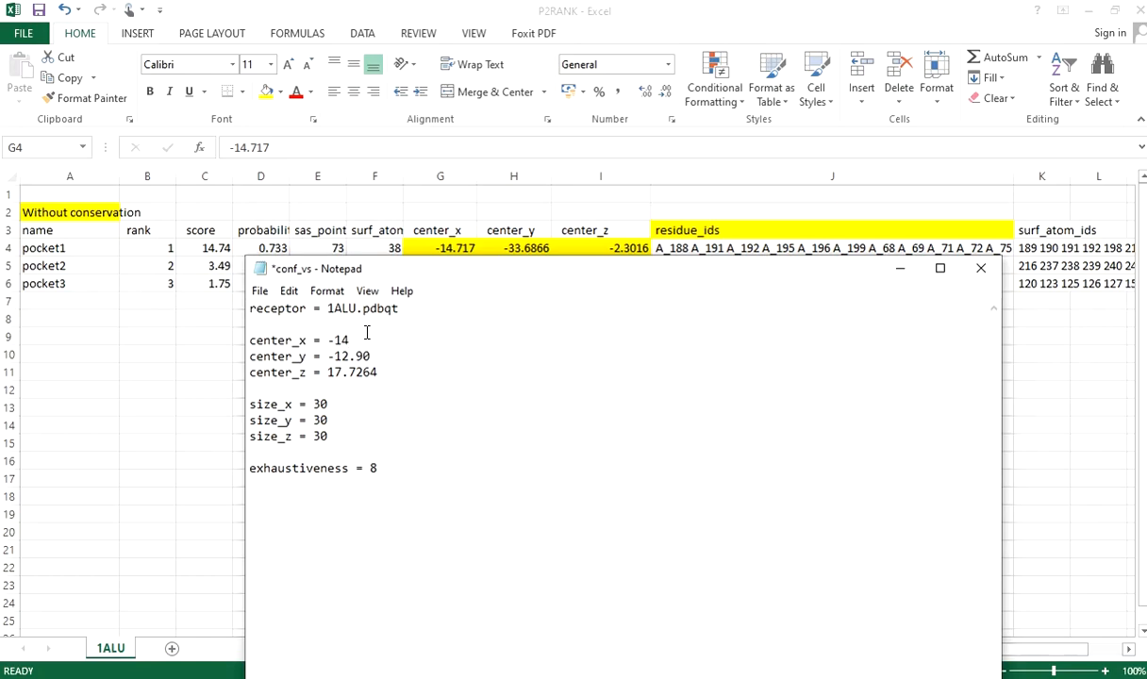
pyautogui.write('.717')
# Set center_y in conf_vs to pocket1's value, -33.6866.
pyautogui.moveTo(371, 357); pyautogui.dragTo(335, 358)
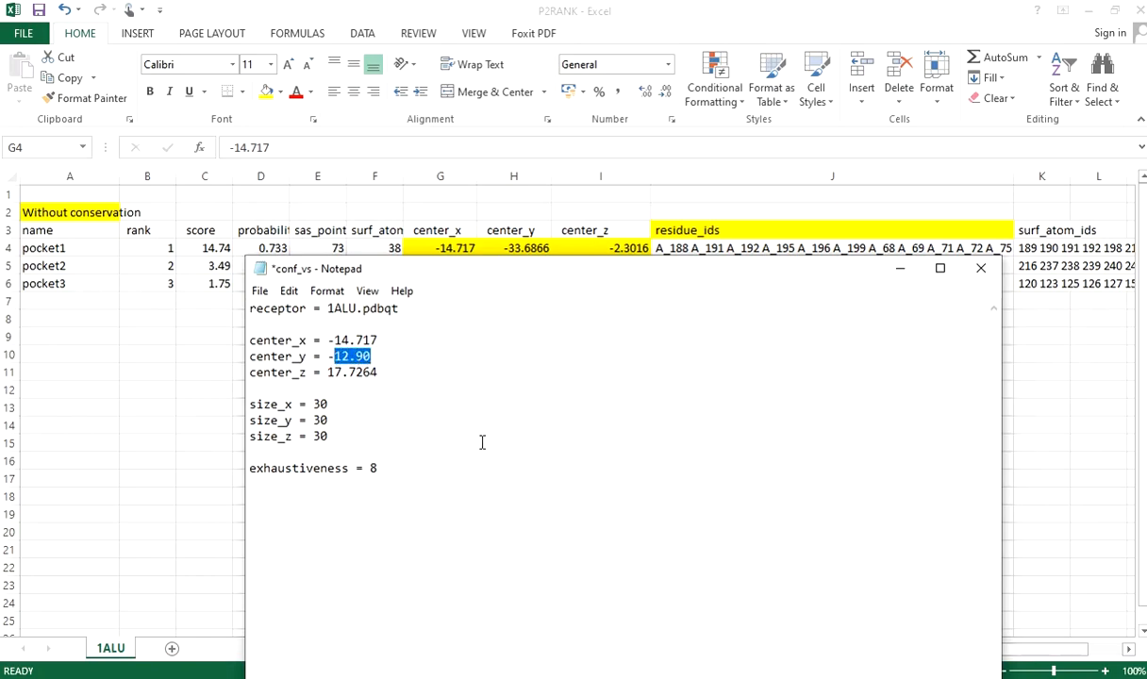
pyautogui.write('33.3016')
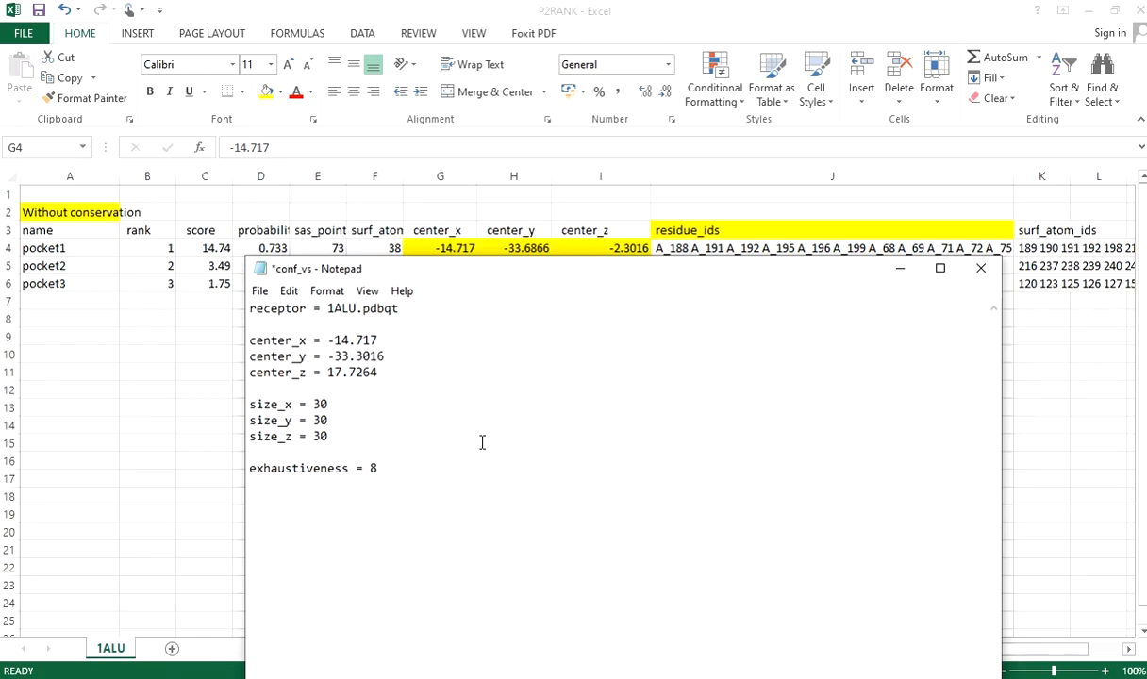
pyautogui.press('BackSpace')
pyautogui.press('BackSpace')
pyautogui.press('BackSpace')
pyautogui.press('BackSpace')
pyautogui.write('6866')
# Set center_z in conf_vs to pocket1's value, -2.3016, and remove the blank line below it.
pyautogui.click(379, 382)
pyautogui.moveTo(378, 373)
pyautogui.mouseDown()
pyautogui.moveTo(341, 375)
pyautogui.moveTo(372, 385)
pyautogui.mouseUp()
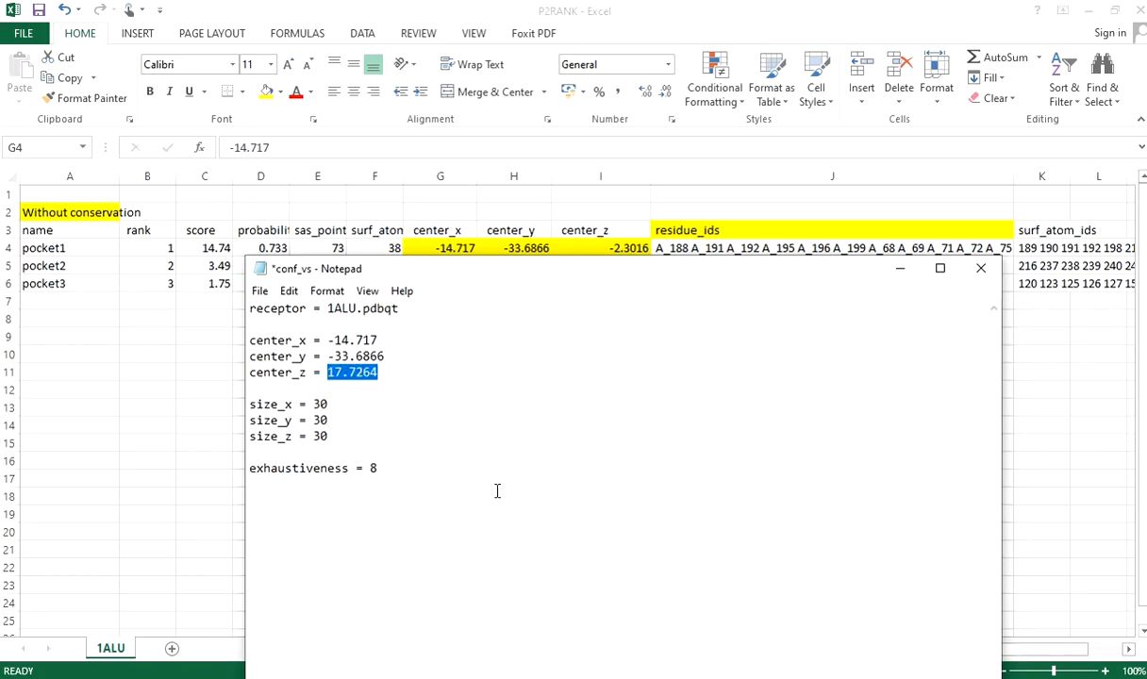
pyautogui.press('Delete')
pyautogui.press('Delete')
pyautogui.write('-2.3016')
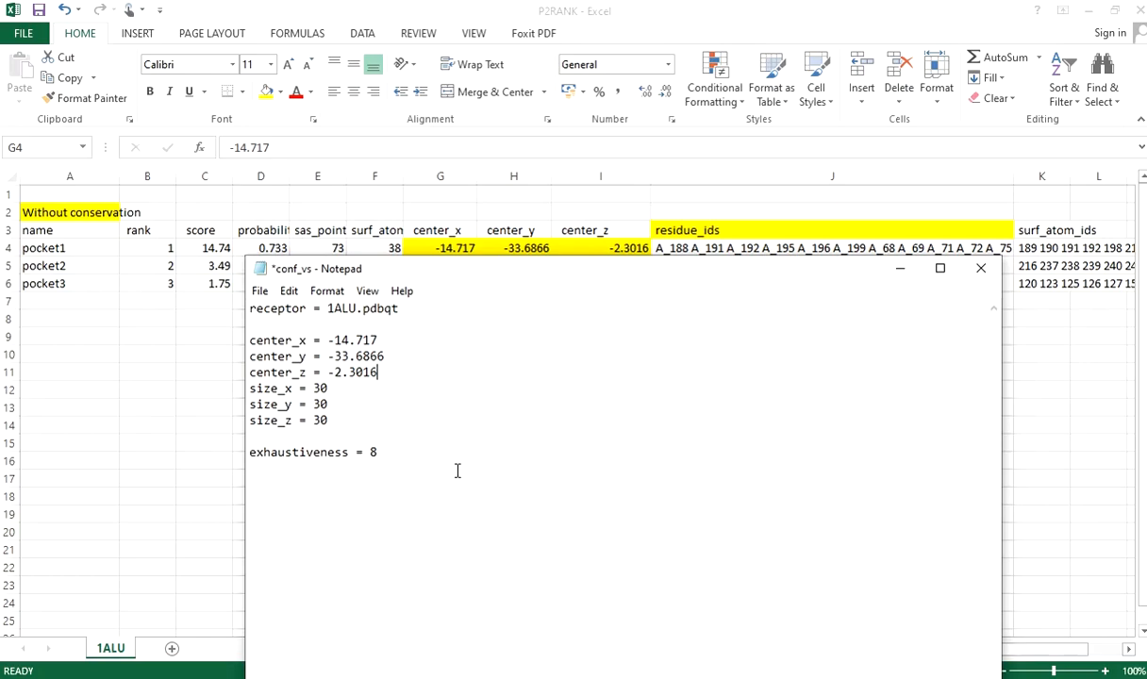
# Set the grid box dimensions size_x, size_y and size_z in conf_vs to 40 each.
pyautogui.click(322, 388)
pyautogui.press('BackSpace')
pyautogui.write('40')
pyautogui.press('BackSpace')
pyautogui.press('BackSpace')
pyautogui.write('4')
pyautogui.press('Down')
pyautogui.press('BackSpace')
pyautogui.write('4')
pyautogui.click(386, 439)
# Save the edited conf_vs configuration file and close it.
pyautogui.hotkey('ctrl', 's')
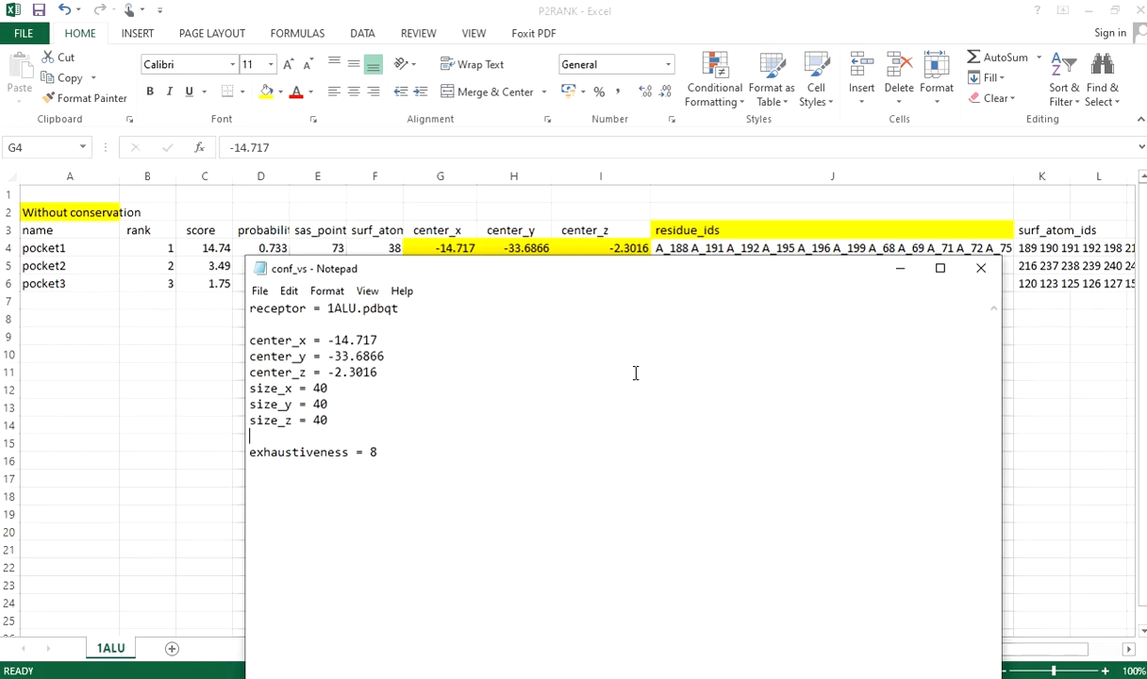
pyautogui.click(257, 290)
pyautogui.click(286, 369)
pyautogui.click(981, 271)
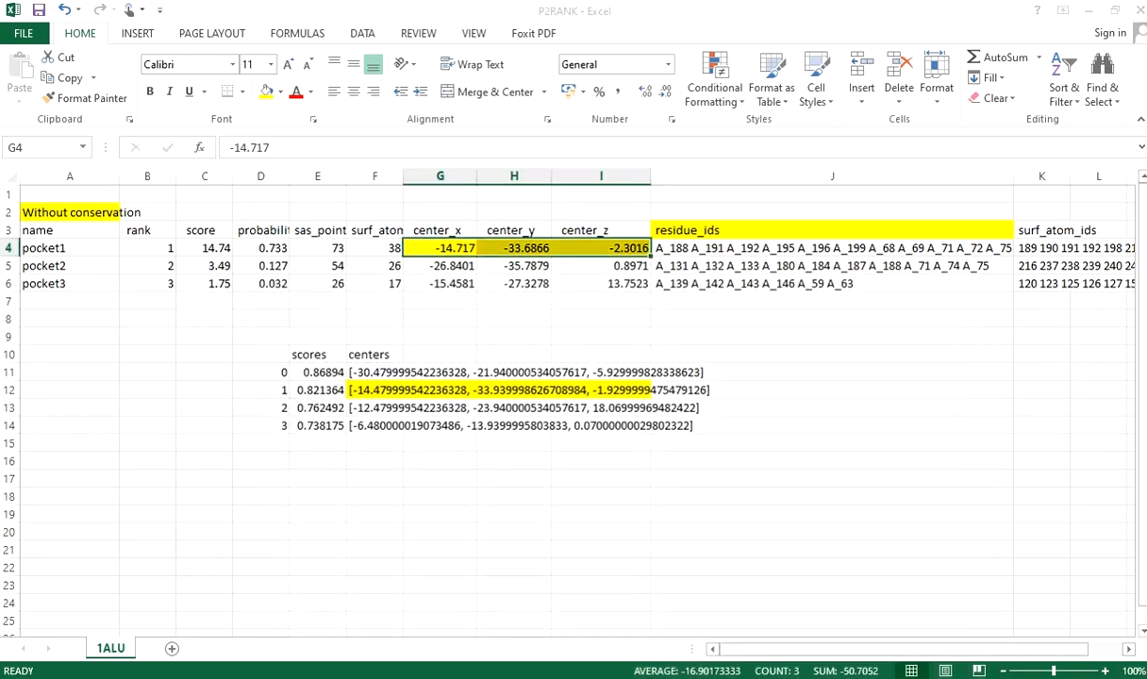
# Return to the Autodock_Vina folder, open the Ligand text file to check its contents, and close it.
pyautogui.click(89, 217)
pyautogui.click(292, 471)
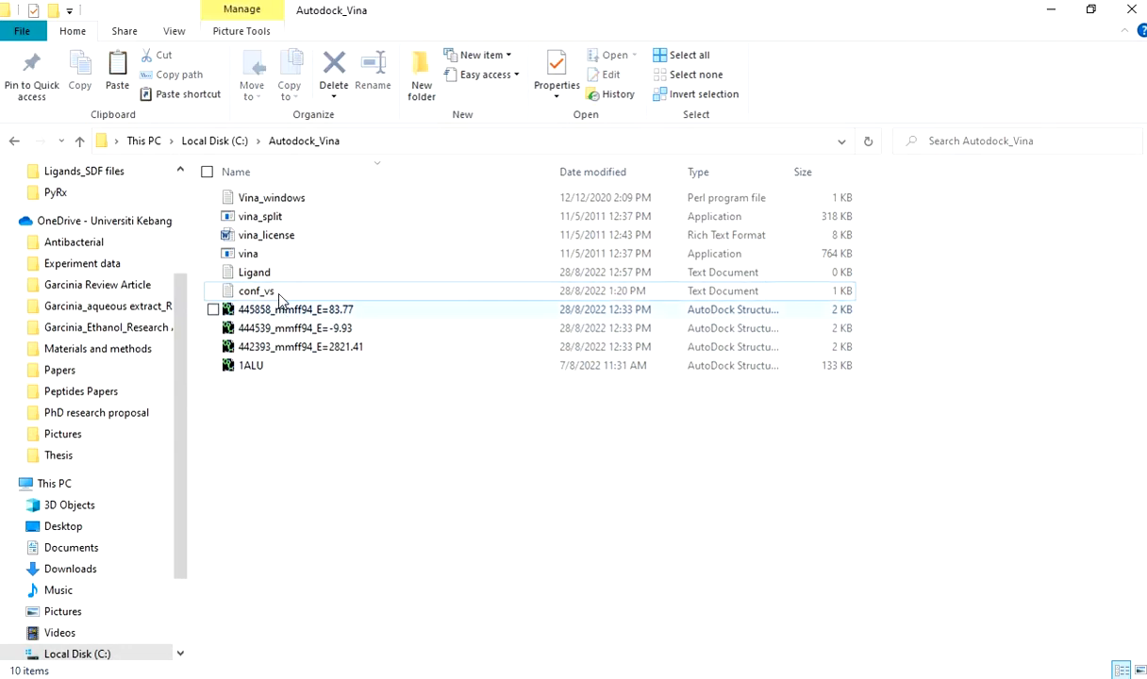
pyautogui.click(268, 274)
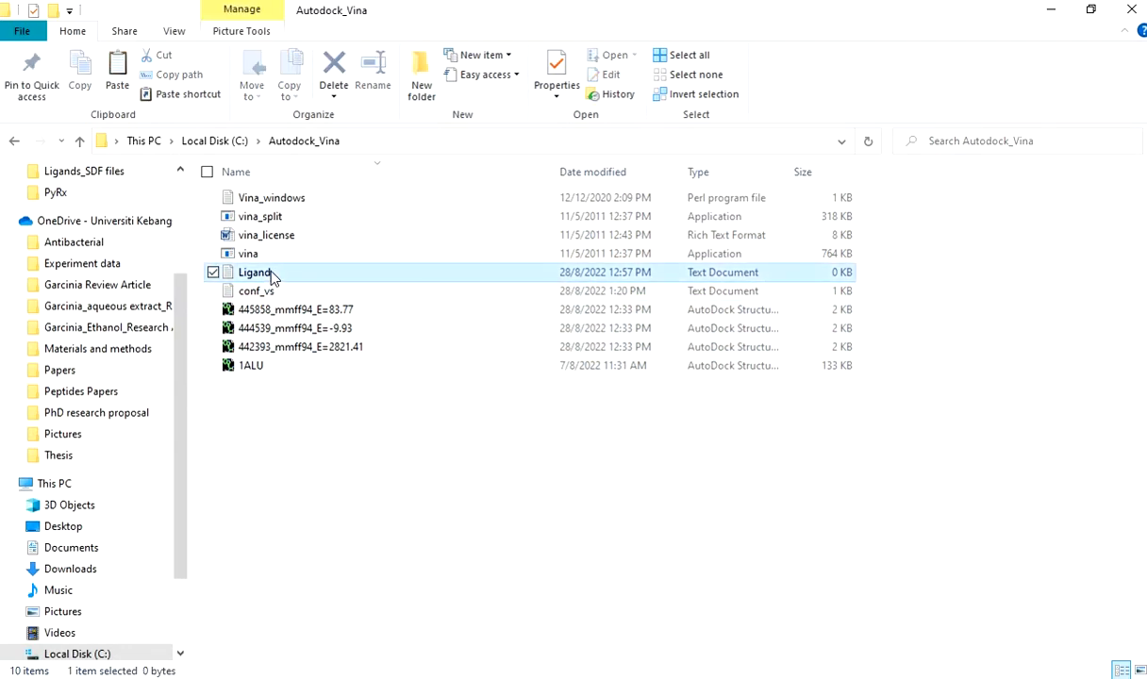
pyautogui.doubleClick(270, 273)
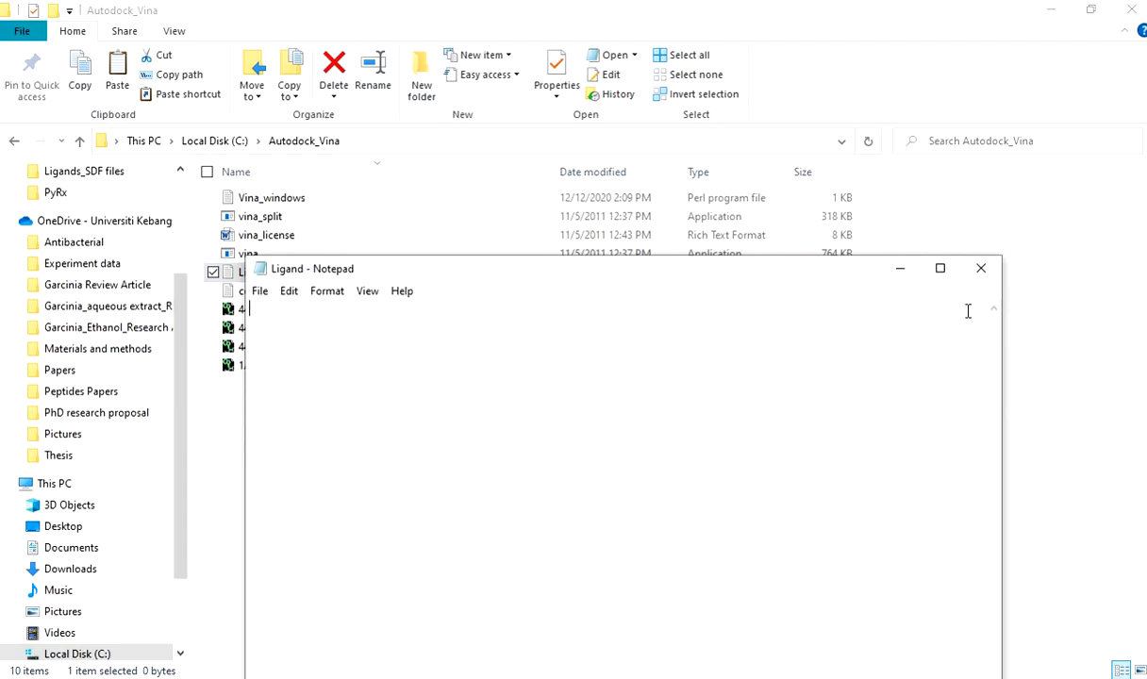
pyautogui.click(980, 271)
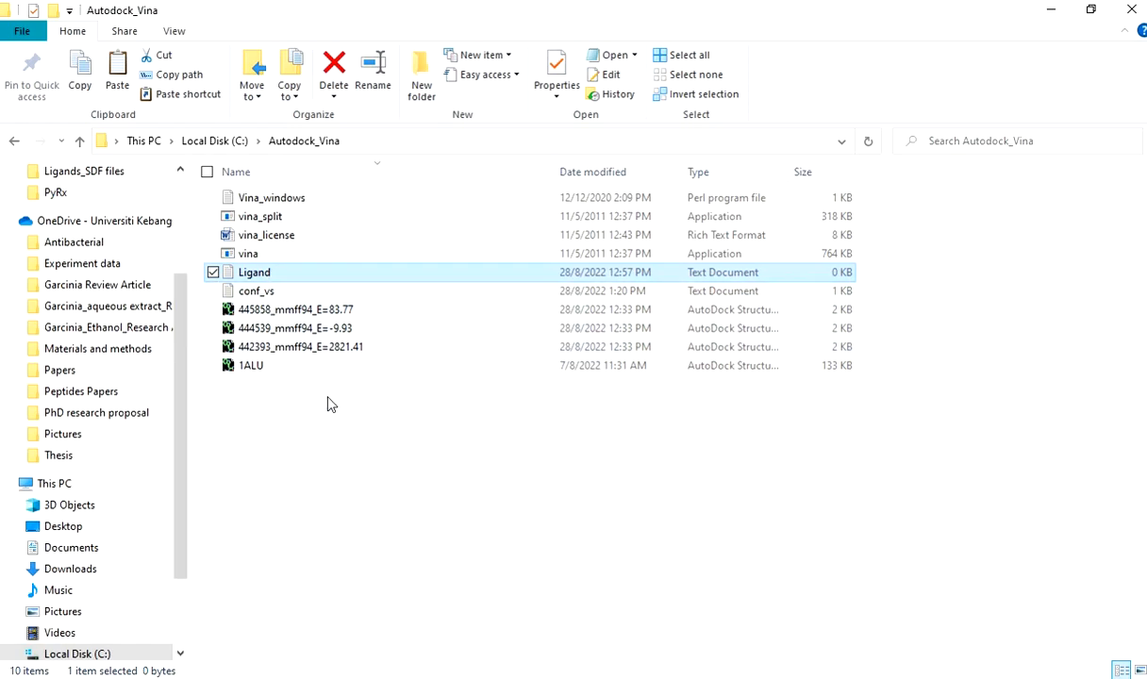
# Launch the Windows Command Prompt.
pyautogui.click(342, 437)
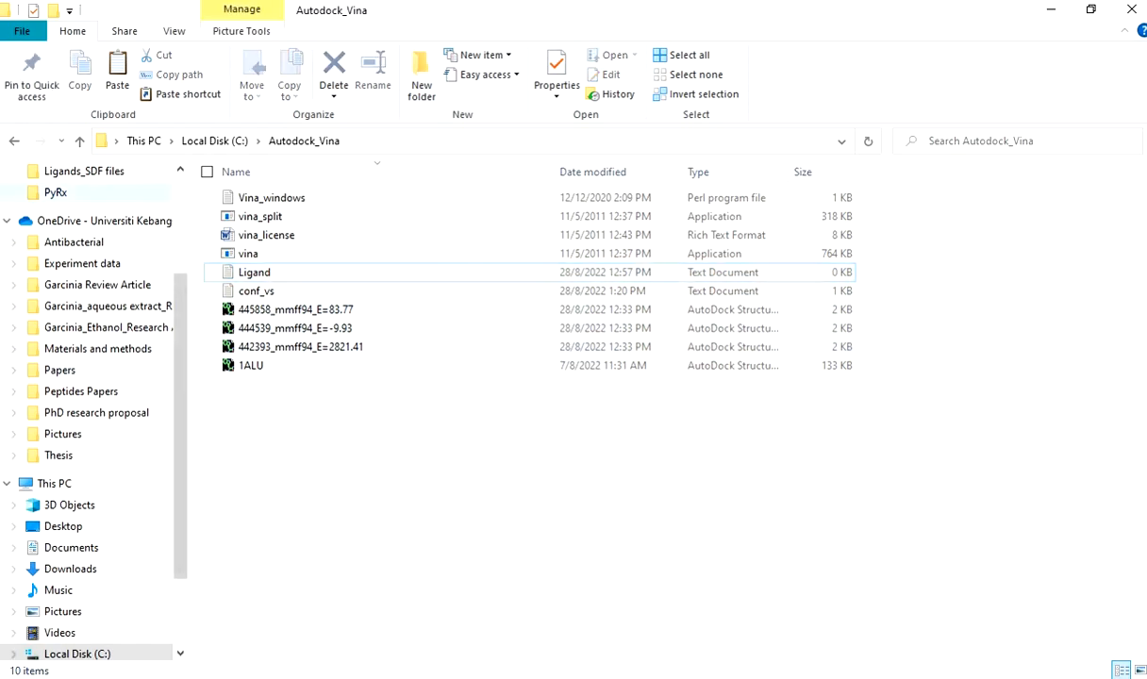
pyautogui.press('super')
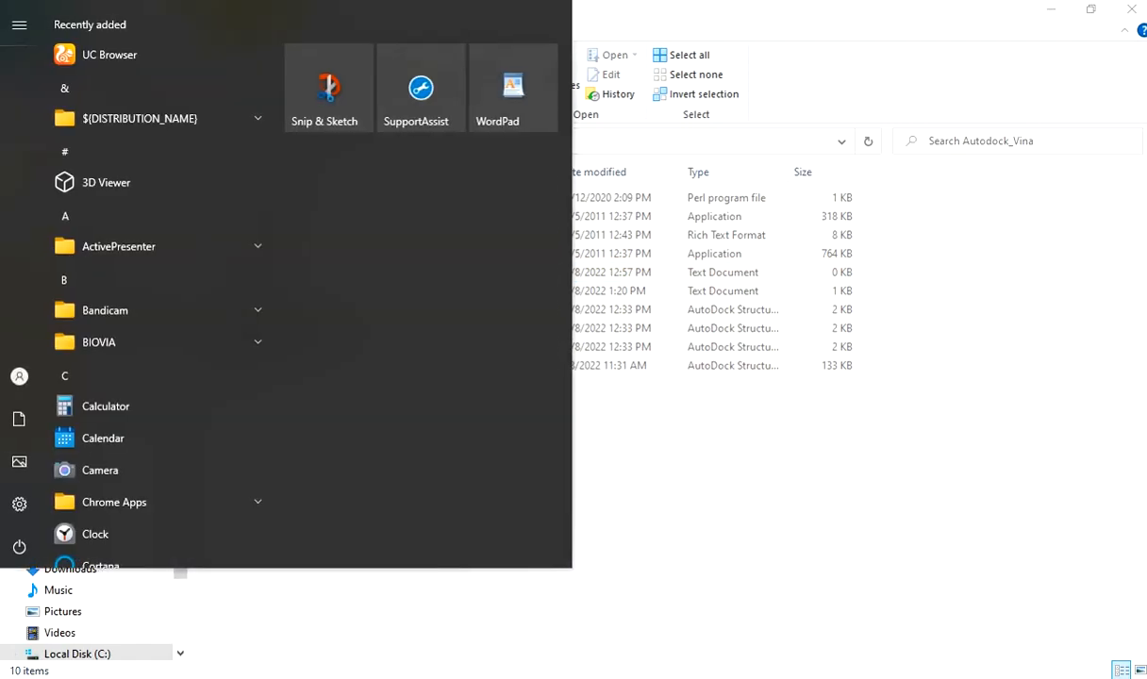
pyautogui.write('cmd')
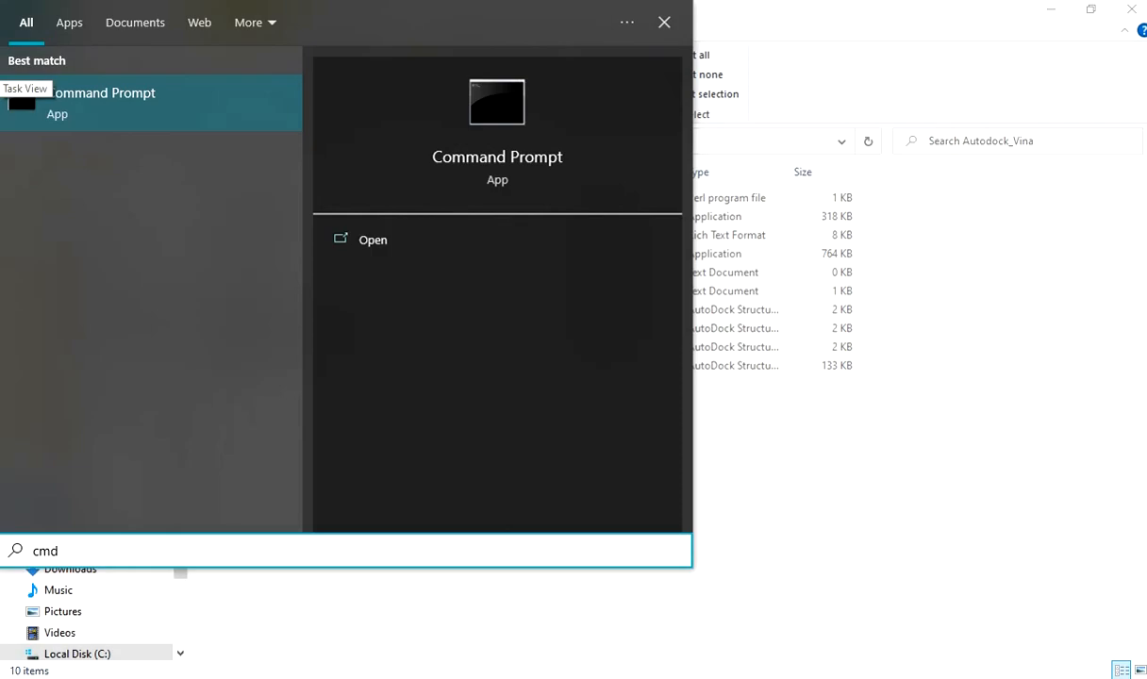
pyautogui.press('Return')
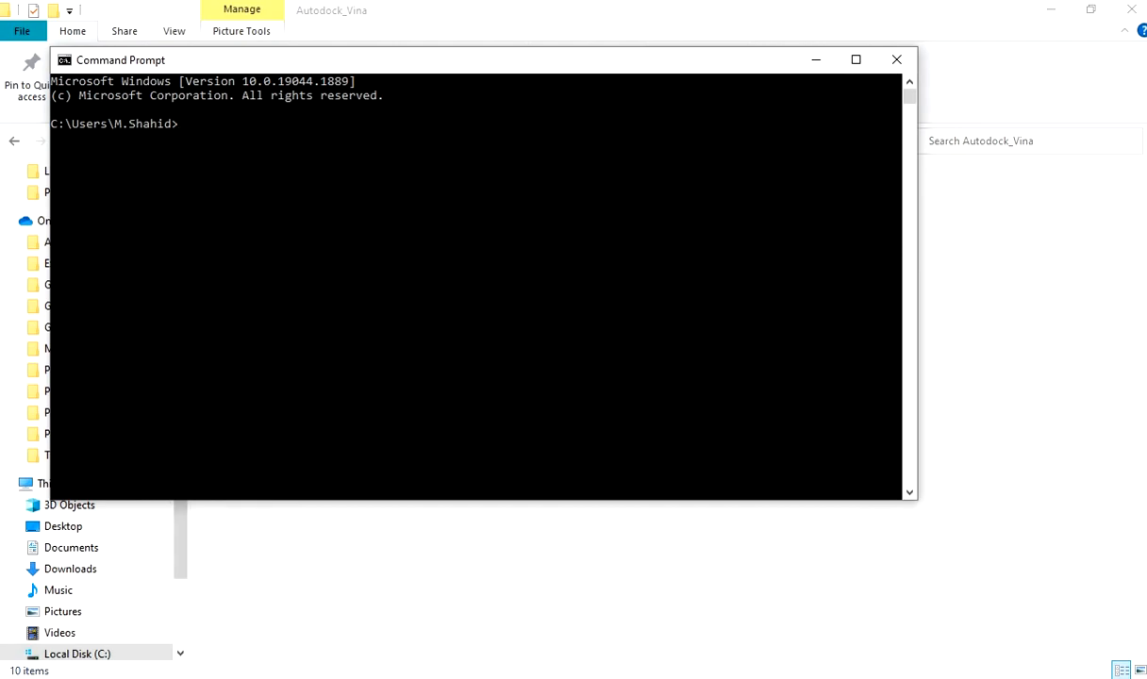
# Change the working directory to the drive root and from there into the Autodock_Vina folder.
pyautogui.write('cd /')
pyautogui.press('Return')
pyautogui.write('cd Autodock_Vina')
pyautogui.press('Return')
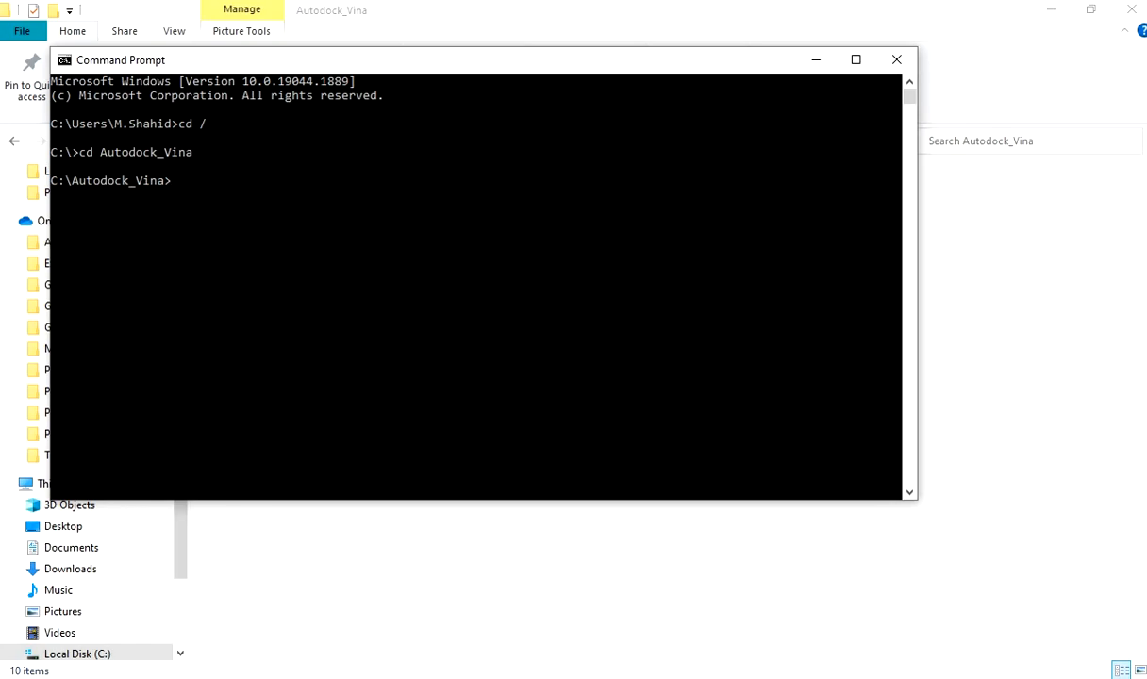
# Write a bare listing of the folder's file names into Ligand.txt using dir /B > Ligand.txt.
pyautogui.write('r /B')
pyautogui.write('> Ligand.txt')
pyautogui.press('Return')
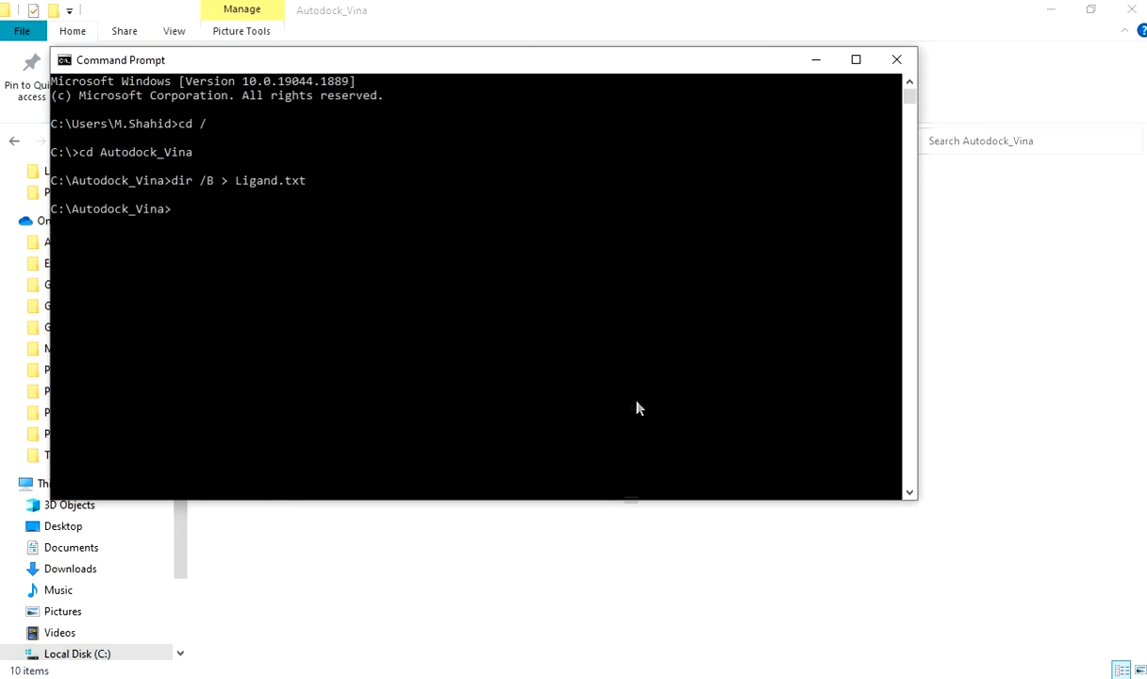
# Open the Ligand text file from the Autodock_Vina folder and delete its 1ALU.pdbqt line.
pyautogui.click(828, 64)
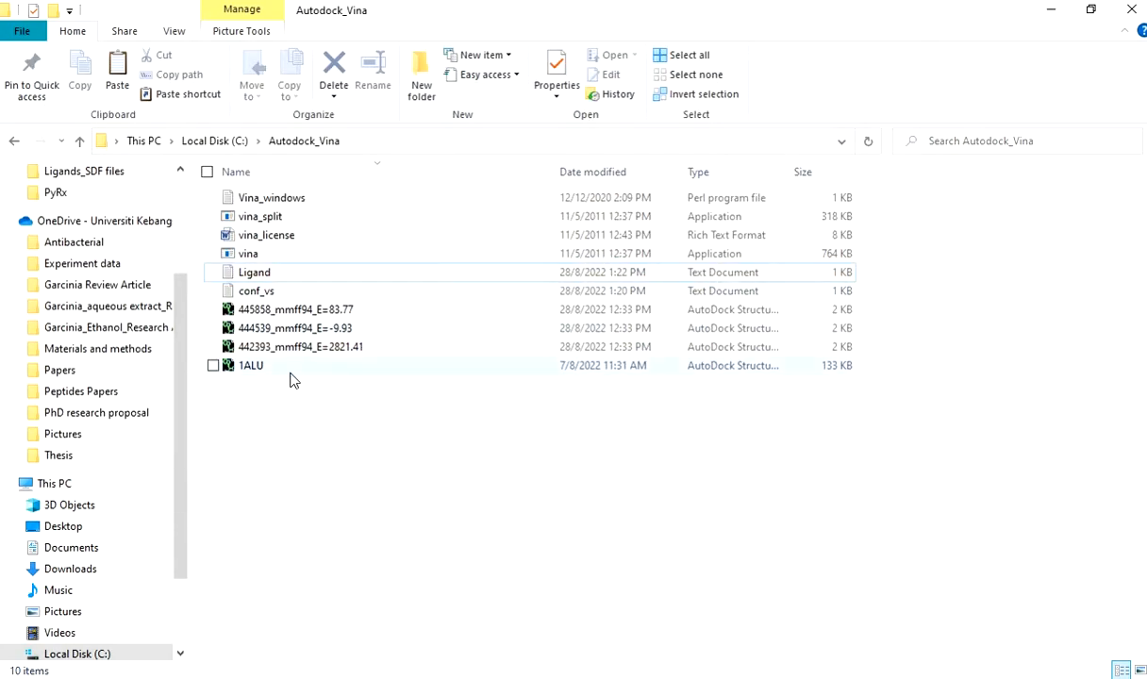
pyautogui.click(269, 275)
pyautogui.doubleClick(268, 273)
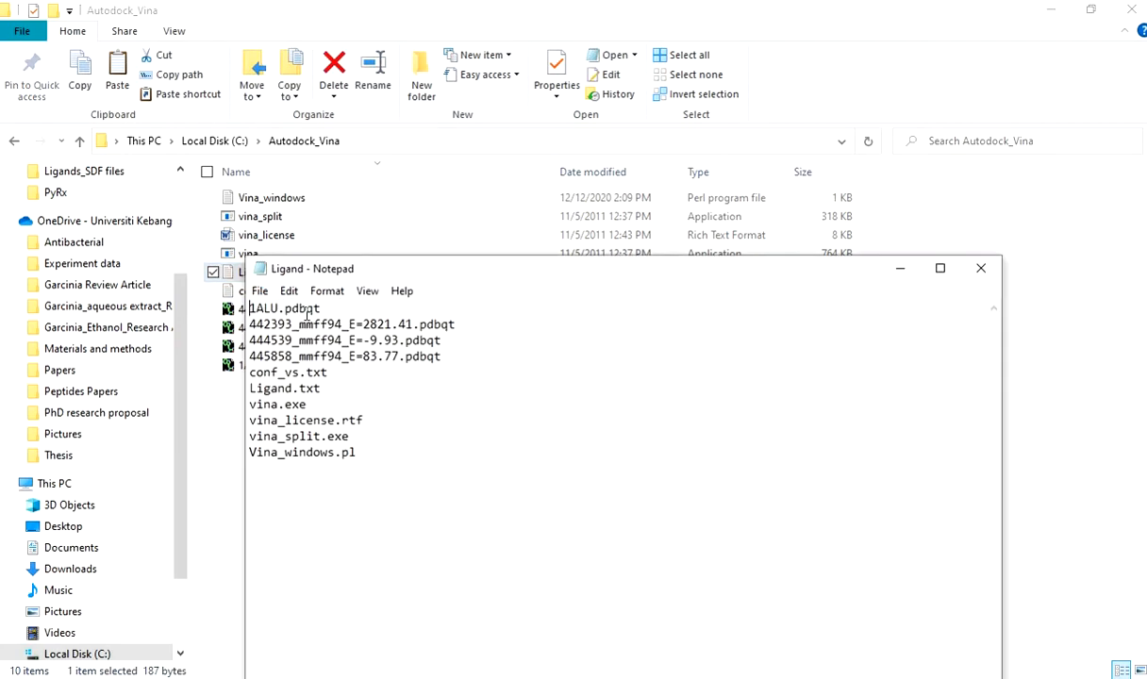
pyautogui.moveTo(321, 308); pyautogui.dragTo(248, 300)
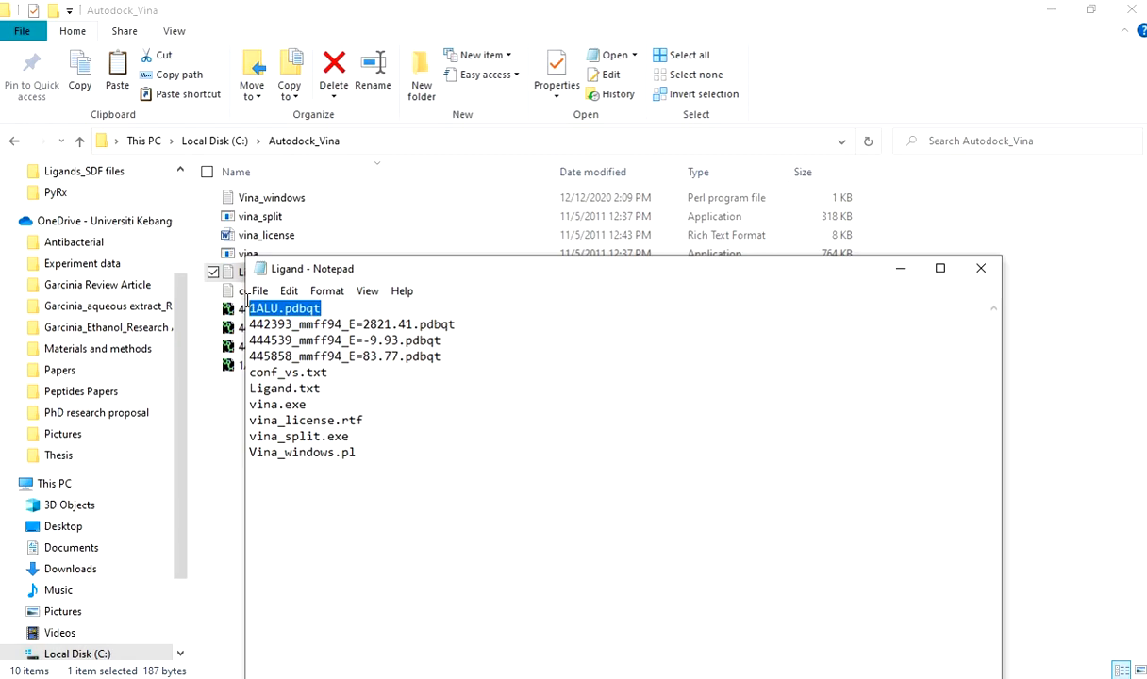
pyautogui.press('Delete')
pyautogui.press('BackSpace')
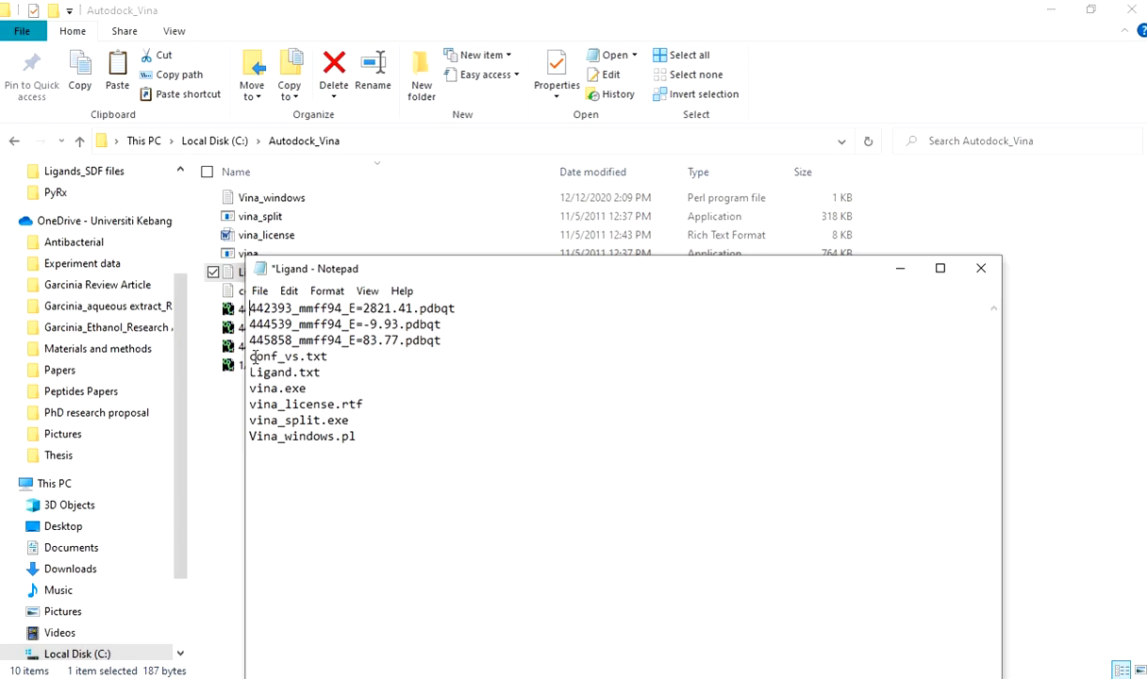
# Delete the non-ligand entries from conf_vs.txt through Vina_windows.pl, keeping only the three ligand pdbqt names.
pyautogui.moveTo(254, 356); pyautogui.dragTo(359, 435)
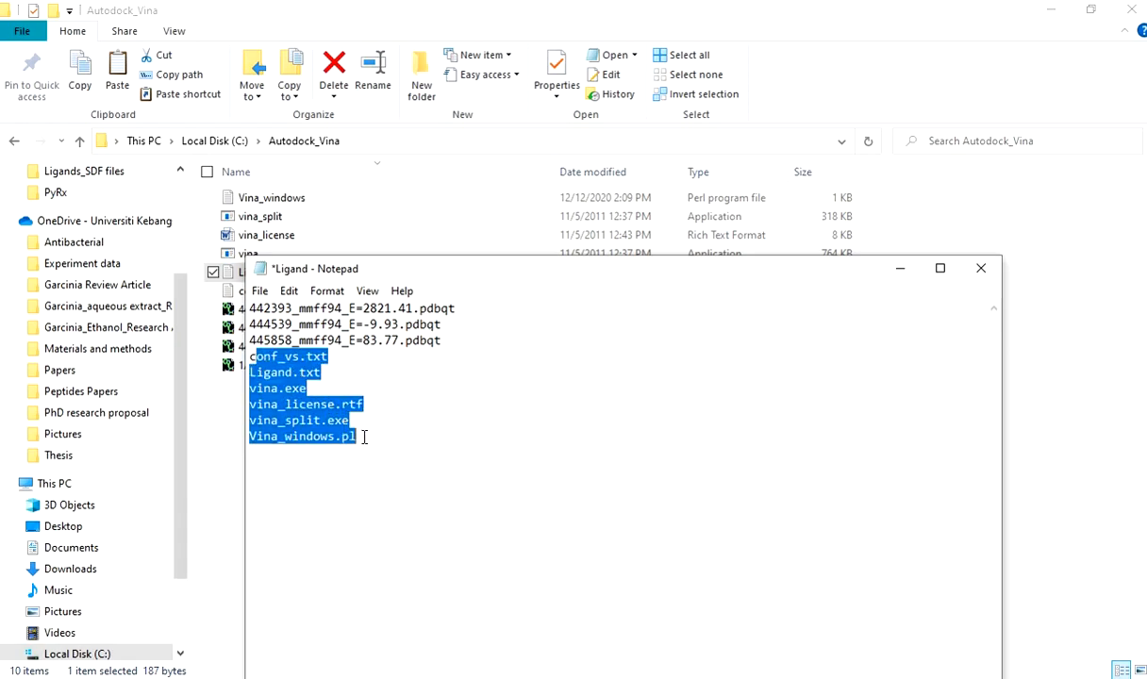
pyautogui.press('BackSpace')
pyautogui.press('BackSpace')
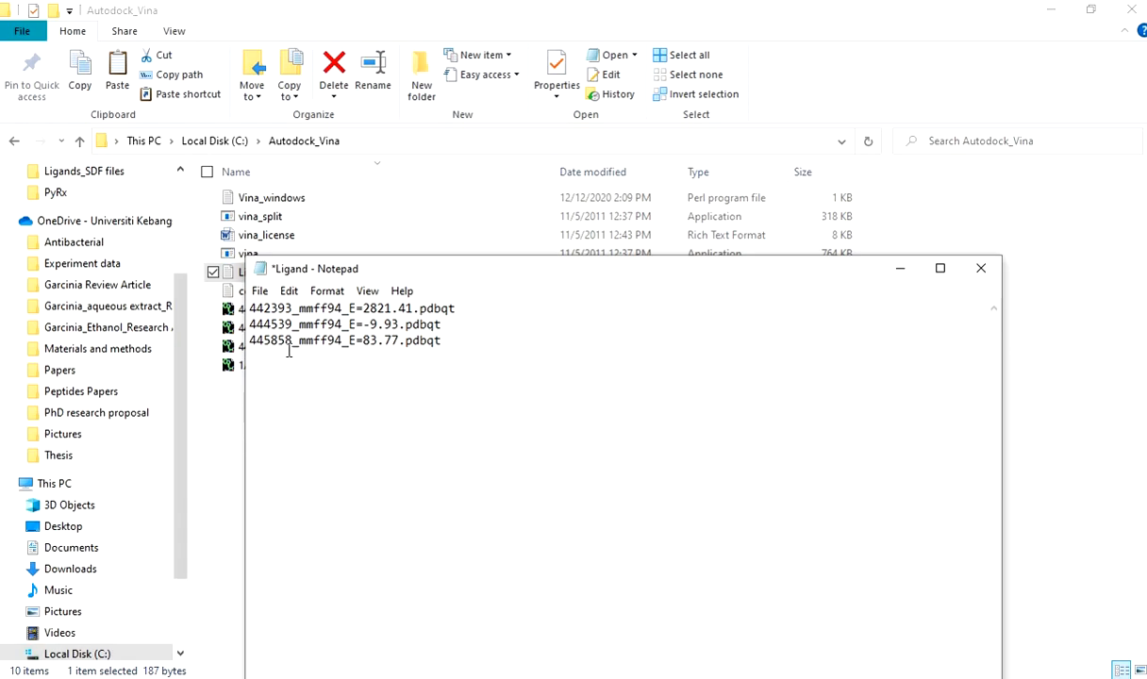
# Save the trimmed Ligand text file and close it.
pyautogui.click(260, 291)
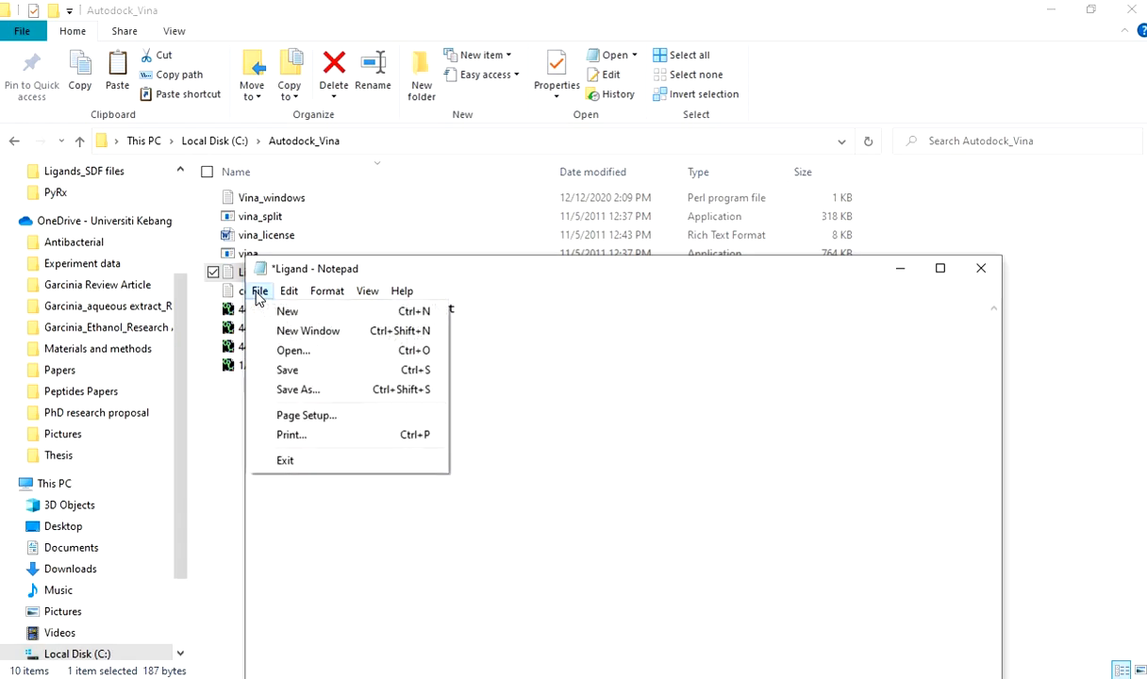
pyautogui.click(285, 372)
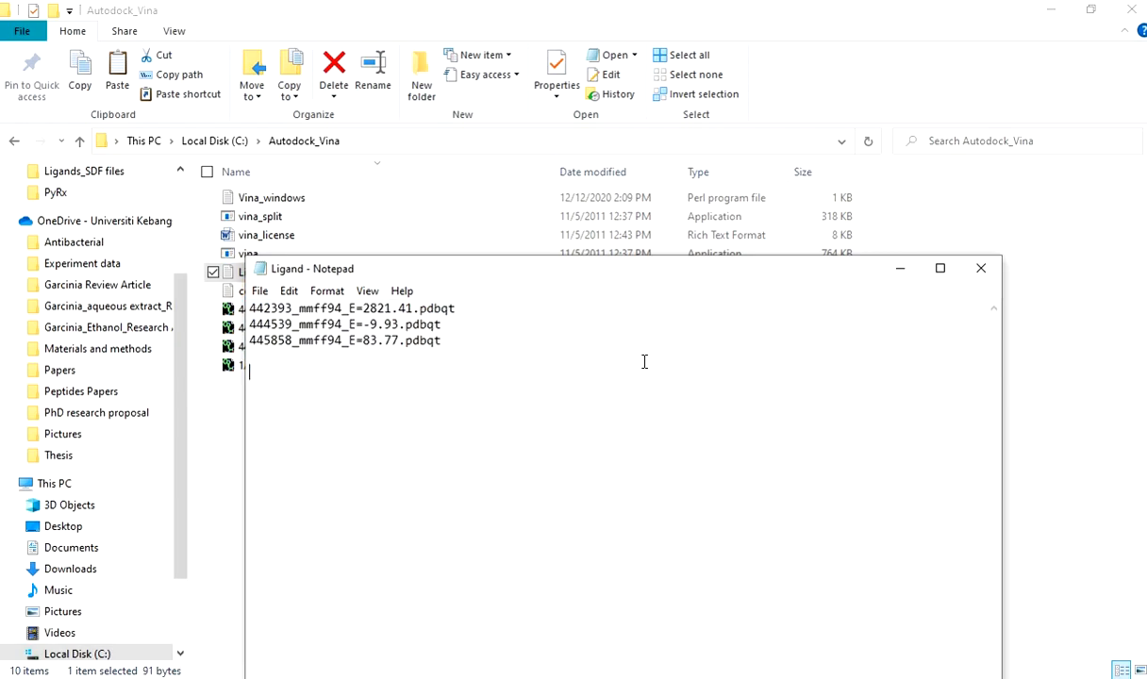
pyautogui.click(979, 268)
pyautogui.click(386, 458)
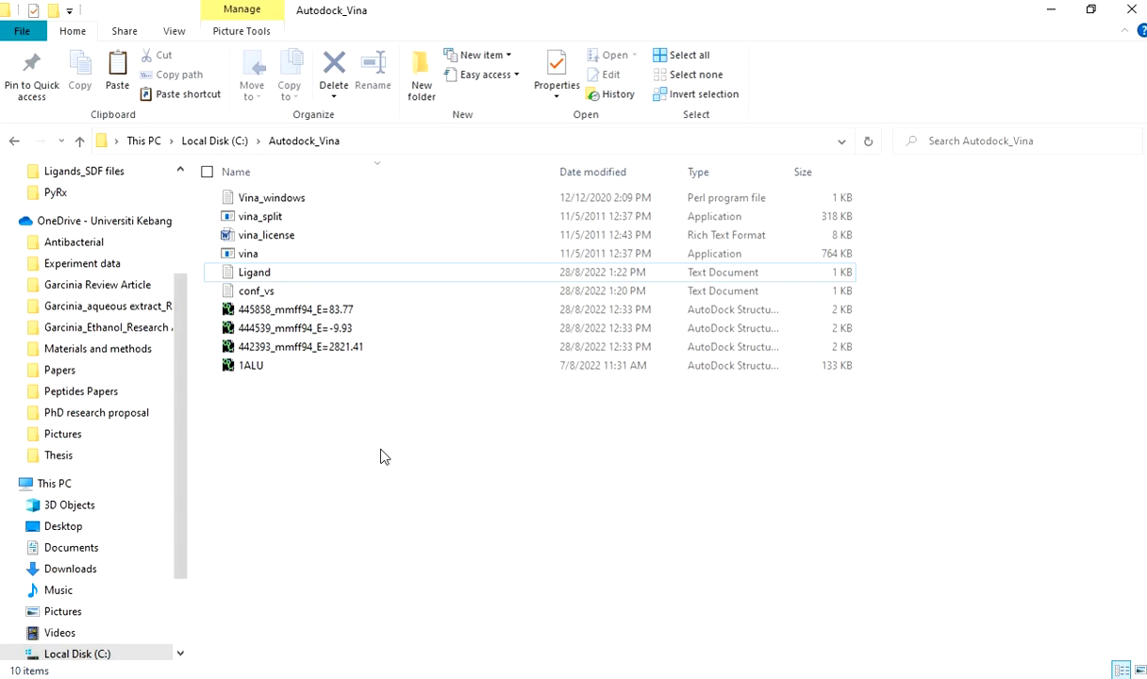
# Switch back to the Command Prompt and run the docking script with Perl Vina_windows.pl.
pyautogui.hotkey('alt', 'Tab')
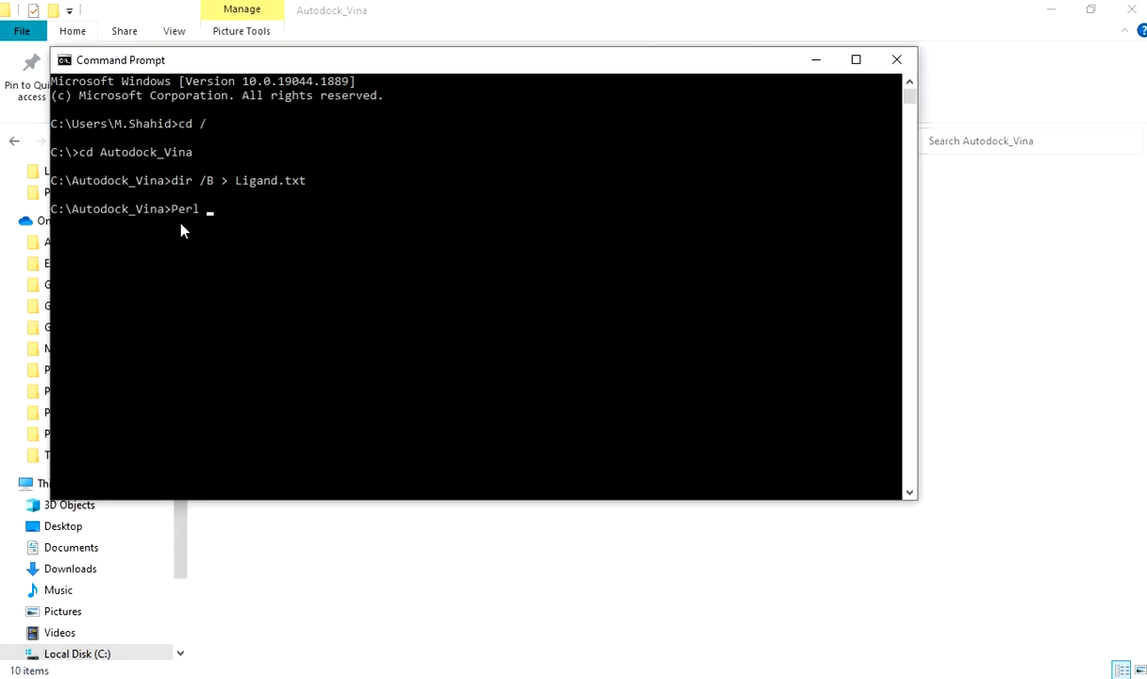
pyautogui.write('Perl Vina_windows.pl')
pyautogui.press('Return')
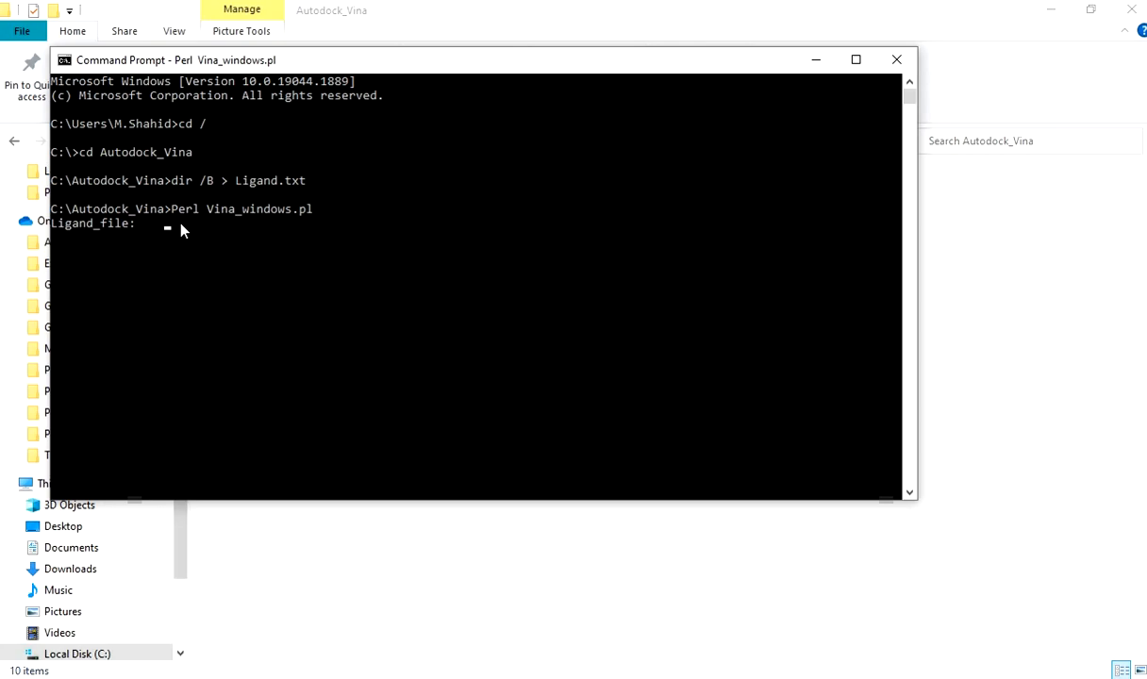
# Supply Ligand.txt as the script's ligand file to start docking, and maximize the console window.
pyautogui.write('igand.txt')
pyautogui.press('Return')
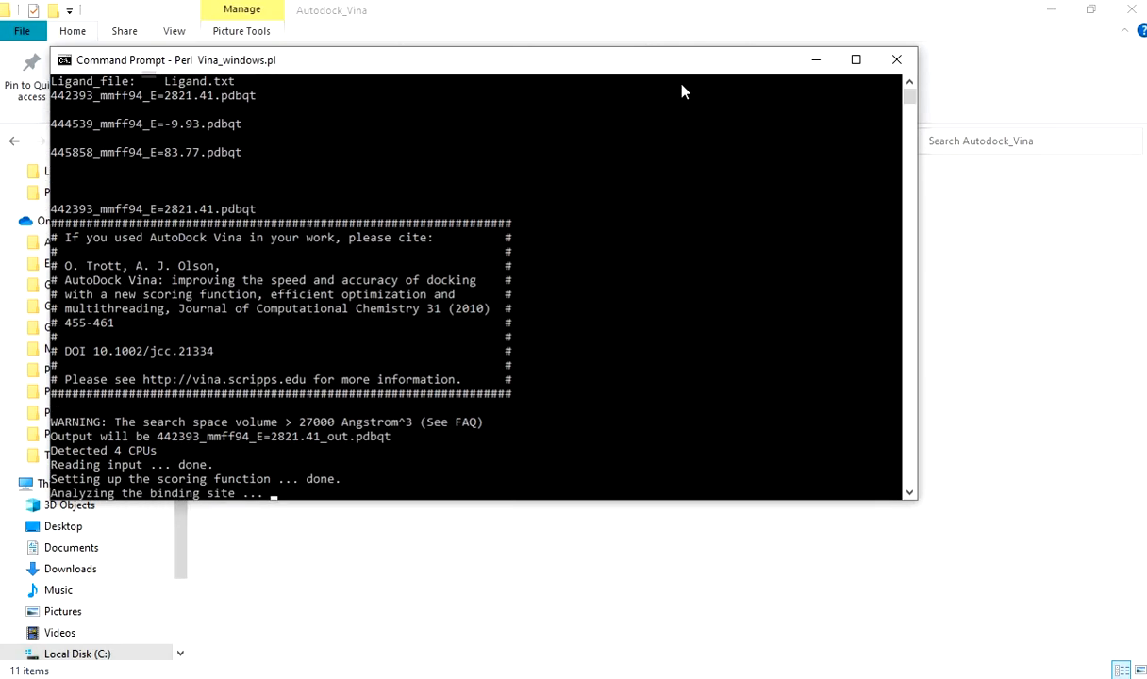
pyautogui.click(855, 59)
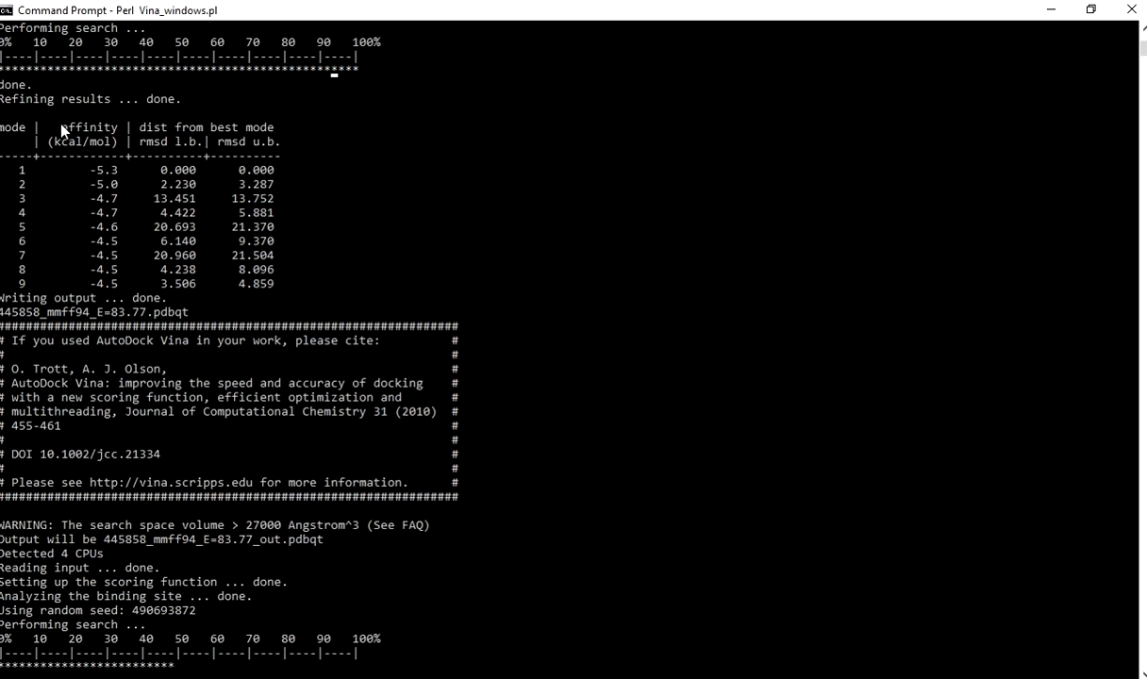
# Examine the affinity and RMSD values in ligand 444539's docking results, highlighting the mode 1 row.
pyautogui.moveTo(57, 117); pyautogui.dragTo(110, 143)
pyautogui.click(111, 141)
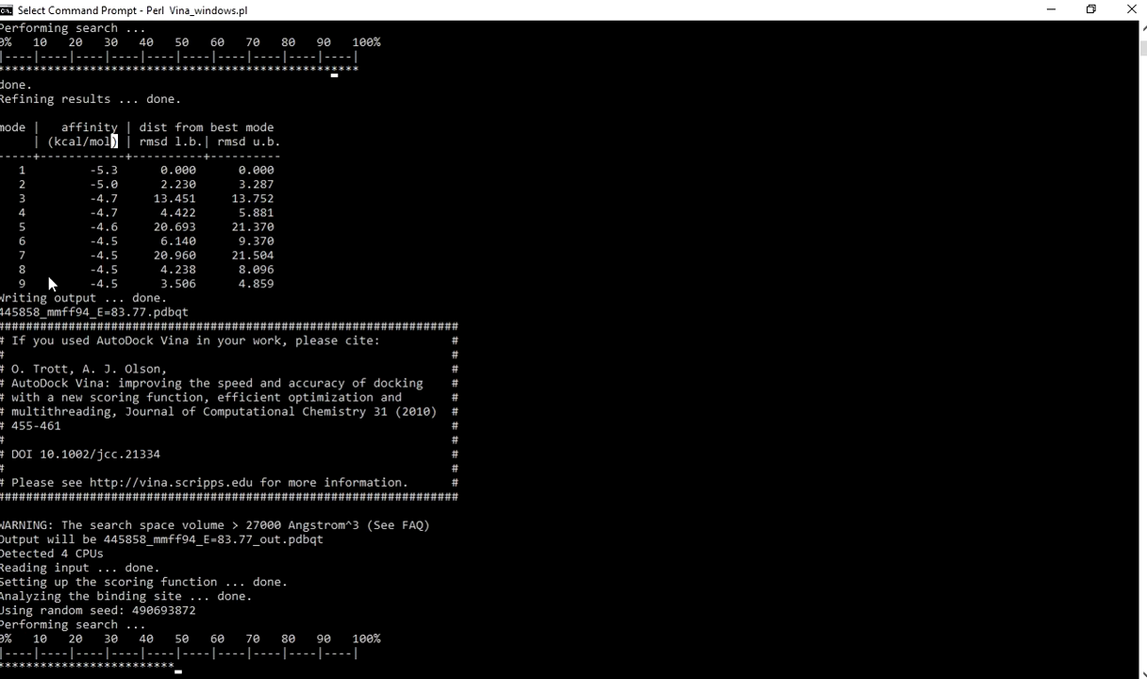
pyautogui.moveTo(27, 167); pyautogui.dragTo(262, 173)
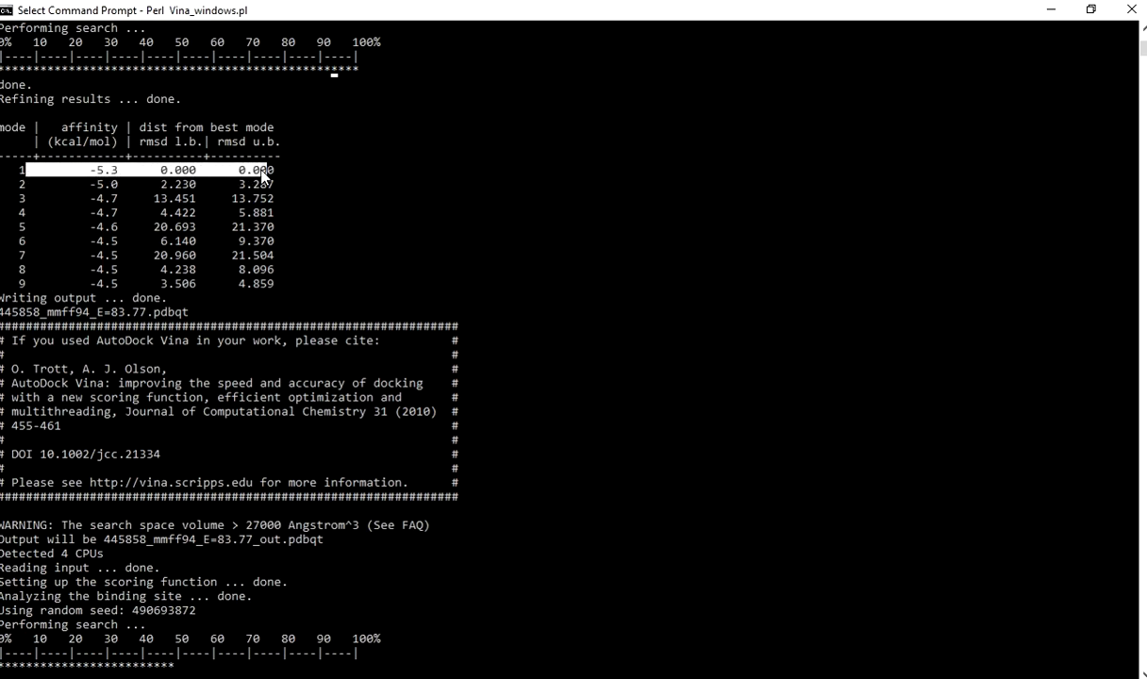
pyautogui.click(30, 169)
pyautogui.click(19, 171)
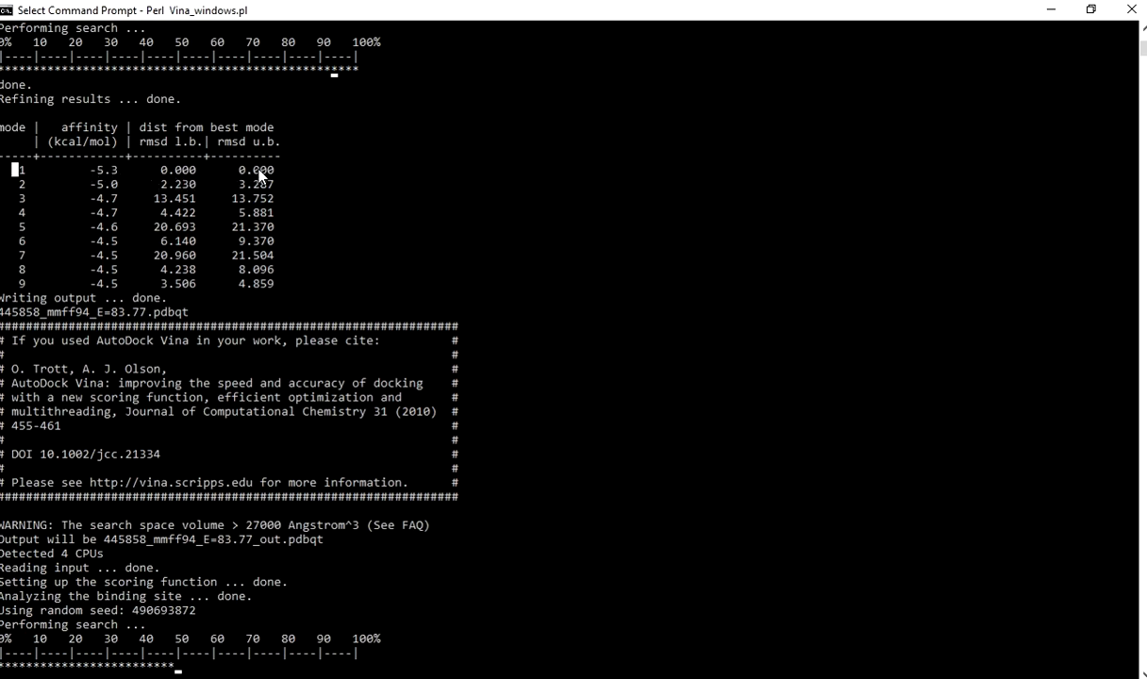
pyautogui.moveTo(272, 171); pyautogui.dragTo(20, 174)
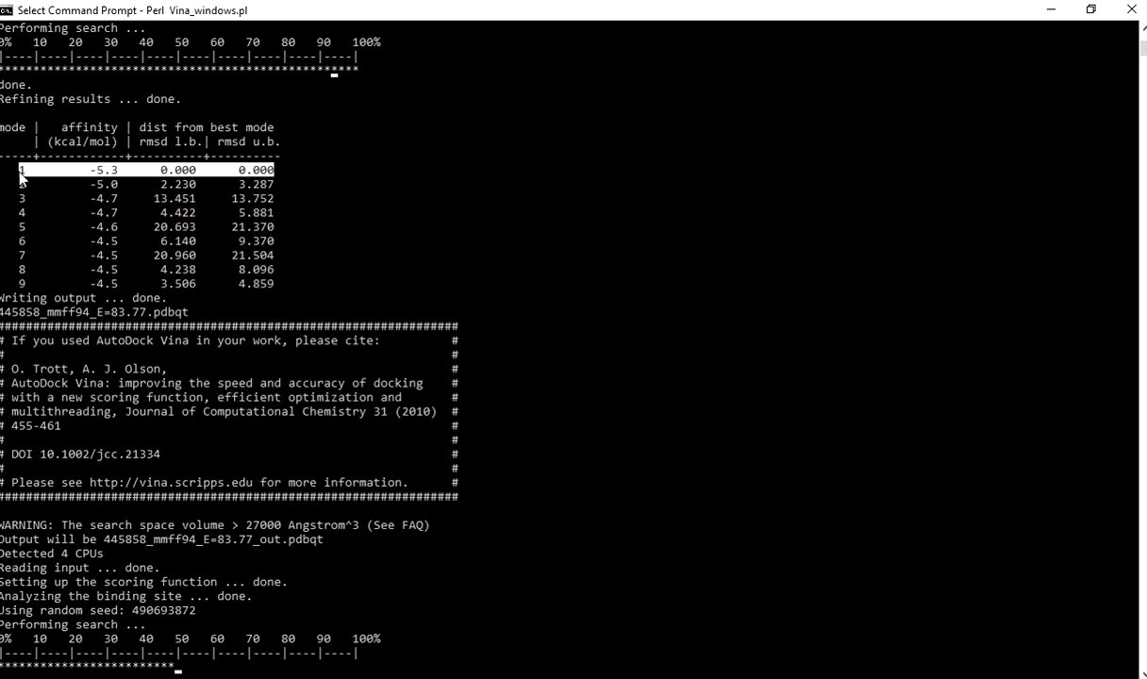
pyautogui.click(105, 183)
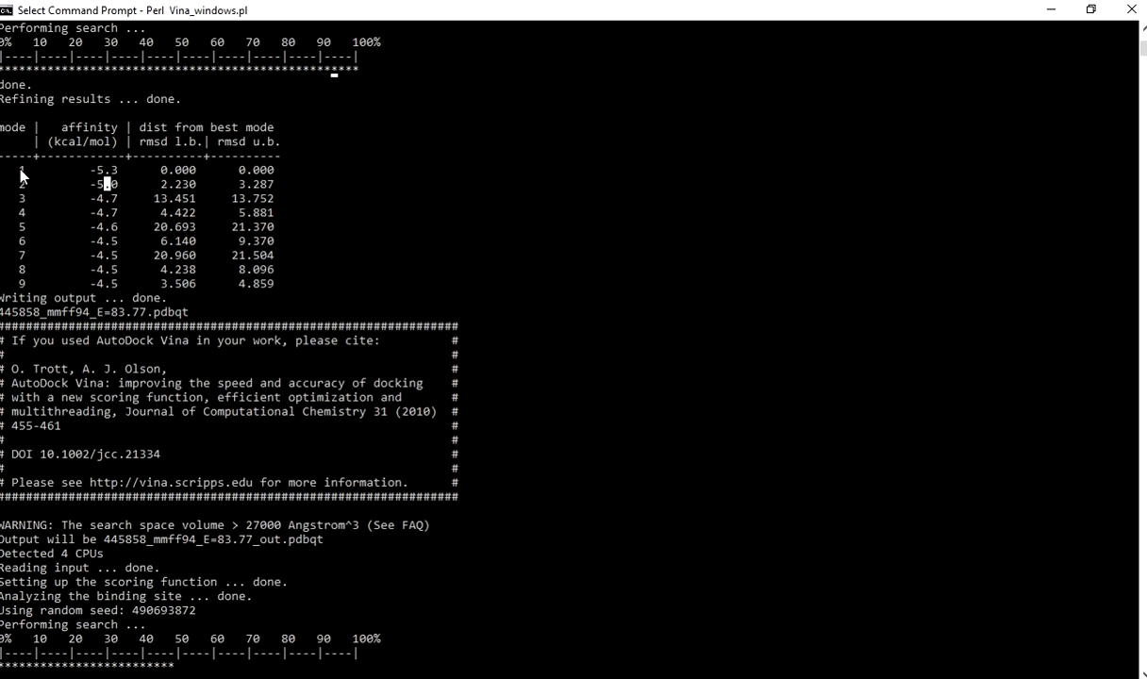
pyautogui.moveTo(21, 171); pyautogui.dragTo(146, 175)
pyautogui.moveTo(223, 172); pyautogui.dragTo(274, 171)
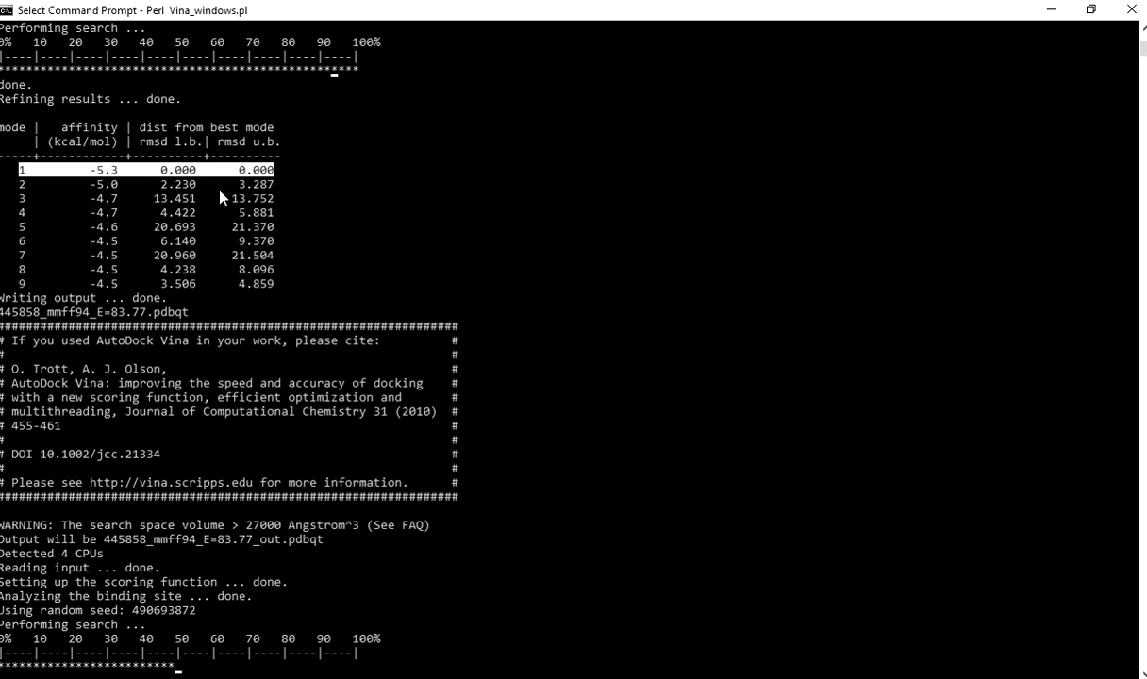
# Review ligand 442393's docking results, highlighting the mode 1 row, and return to the running search's output.
pyautogui.scroll(1, 219, 196)
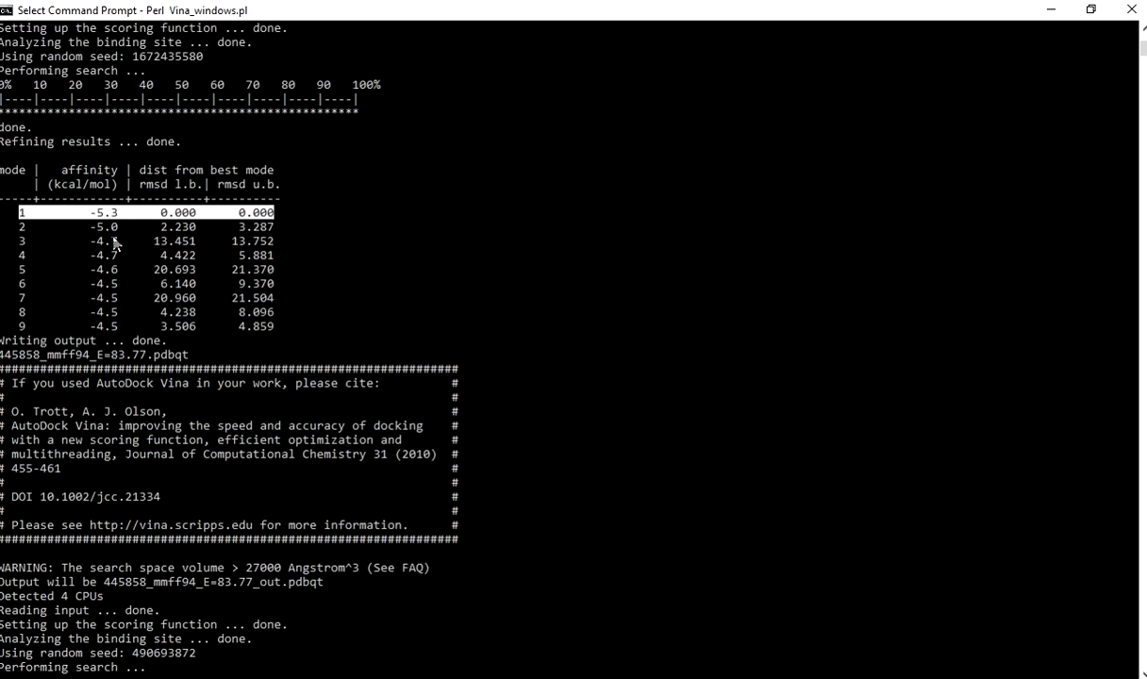
pyautogui.scroll(12, 113, 243)
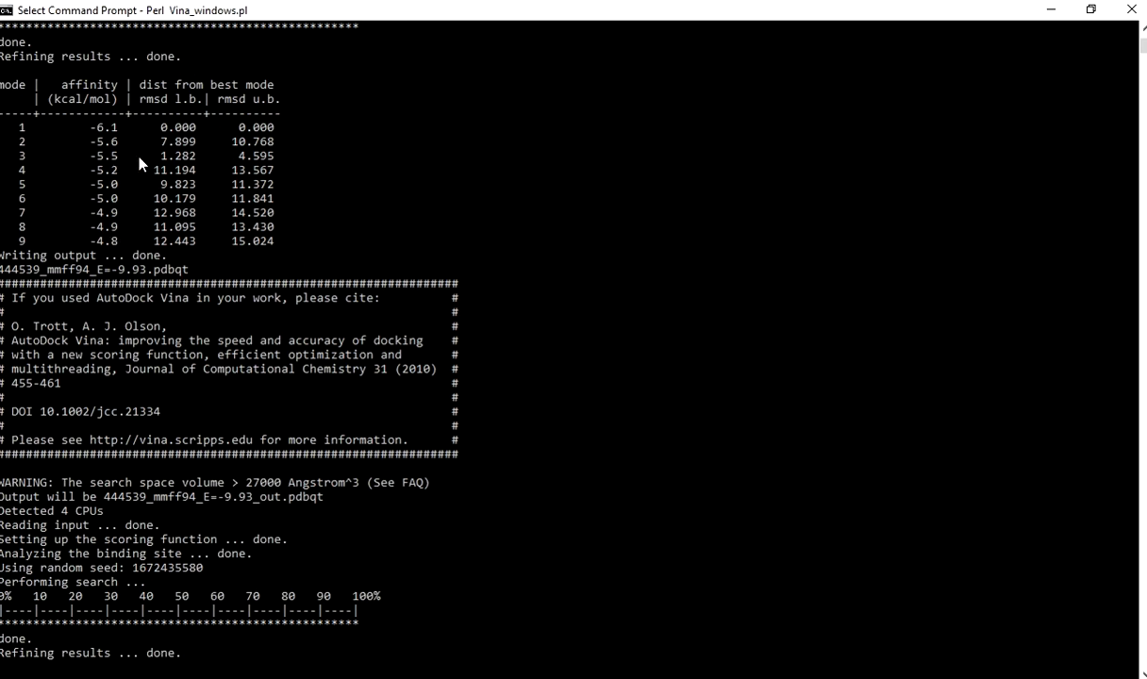
pyautogui.scroll(1, 139, 162)
pyautogui.moveTo(22, 175); pyautogui.dragTo(168, 184)
pyautogui.moveTo(237, 182); pyautogui.dragTo(271, 177)
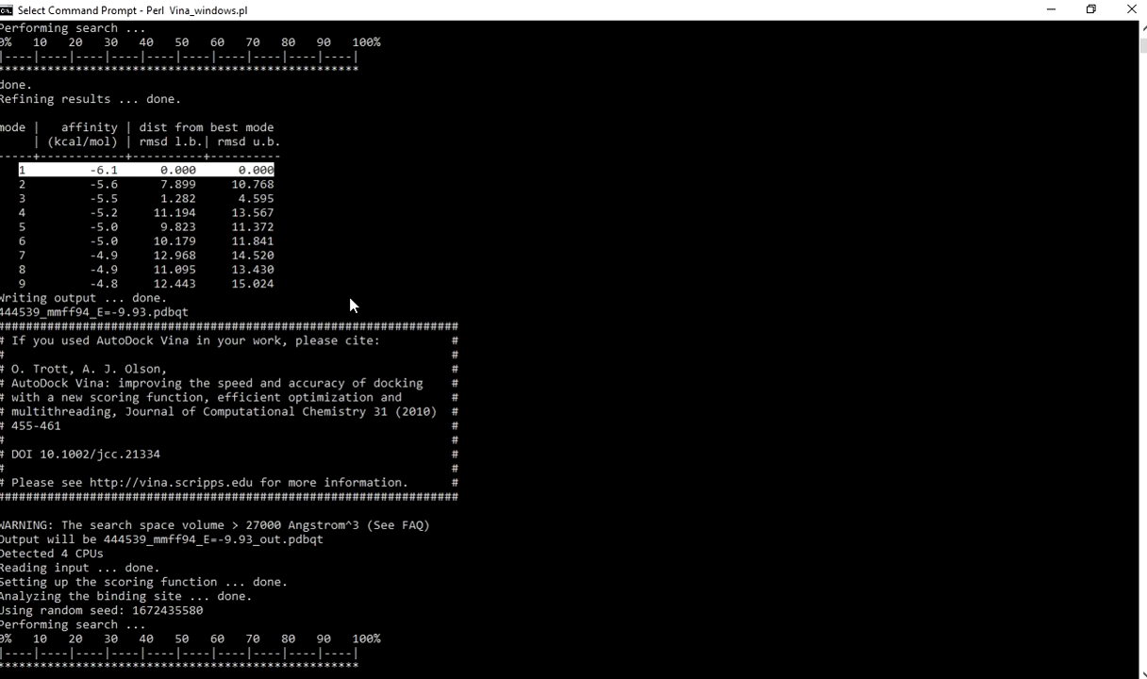
pyautogui.scroll(-10, 350, 349)
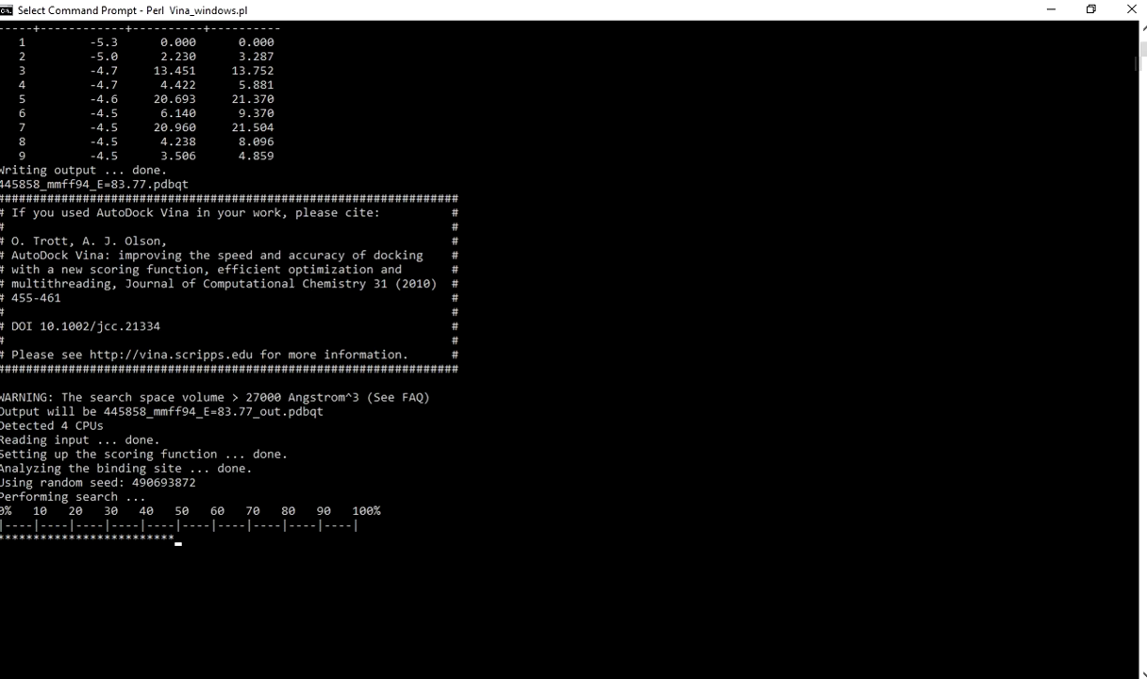
# Switch to the Autodock_Vina folder and open the 445858_mmff94_E=83.77.pdbqt_log text file to view its docking log.
pyautogui.click(0, 128)
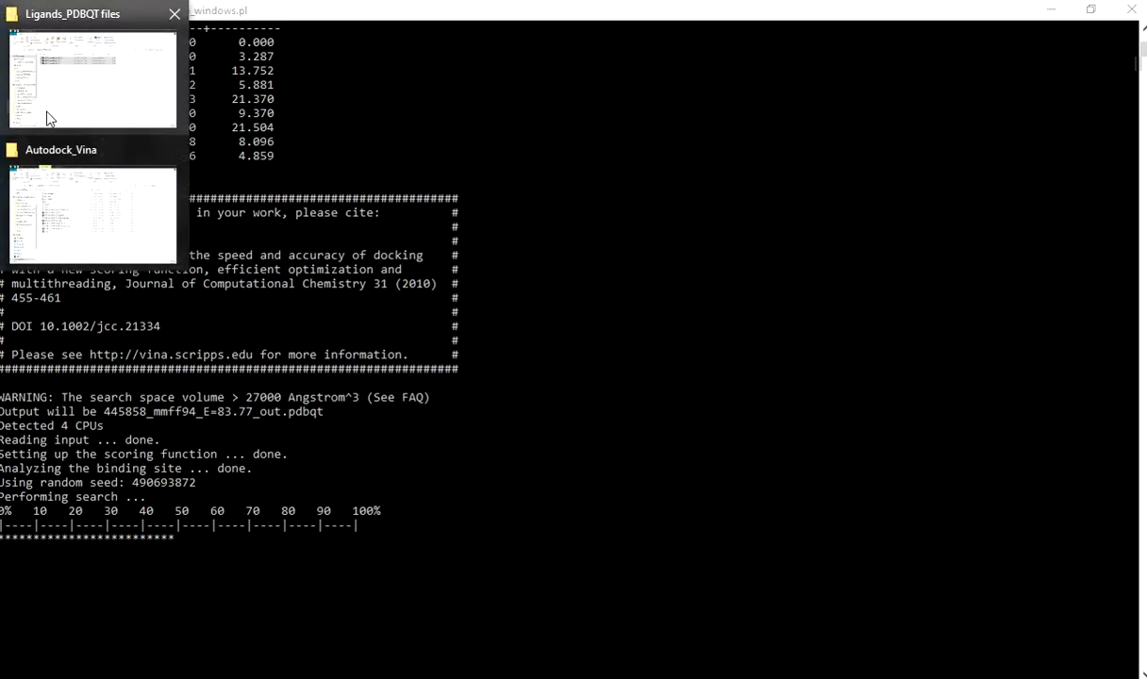
pyautogui.click(66, 184)
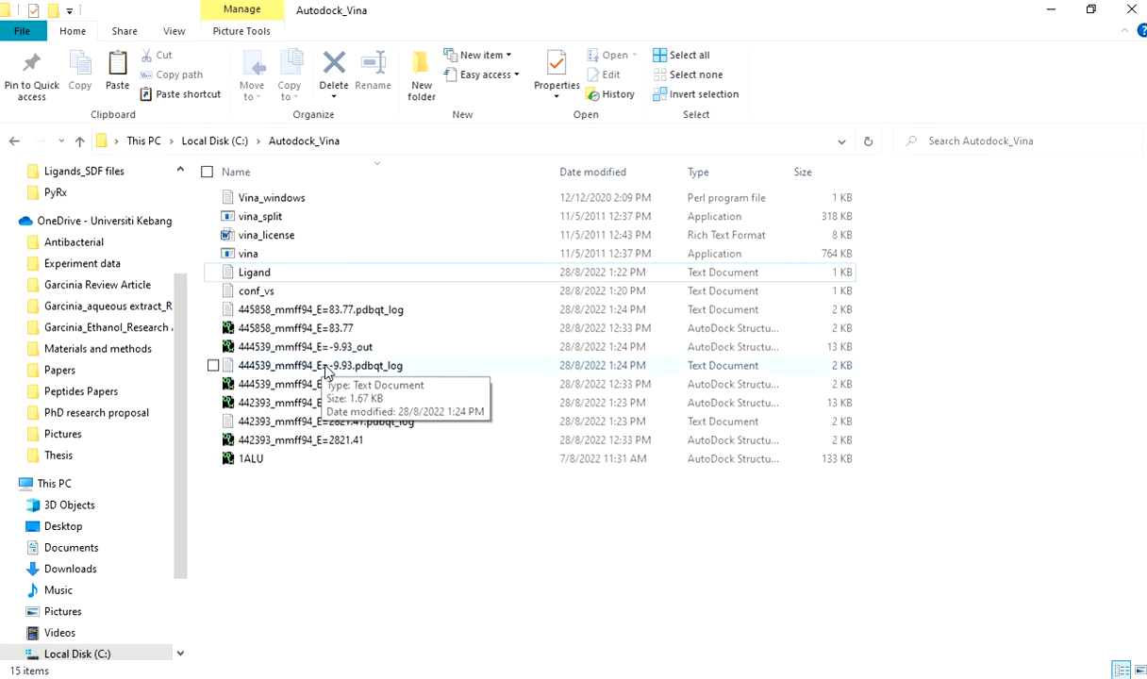
pyautogui.doubleClick(297, 312)
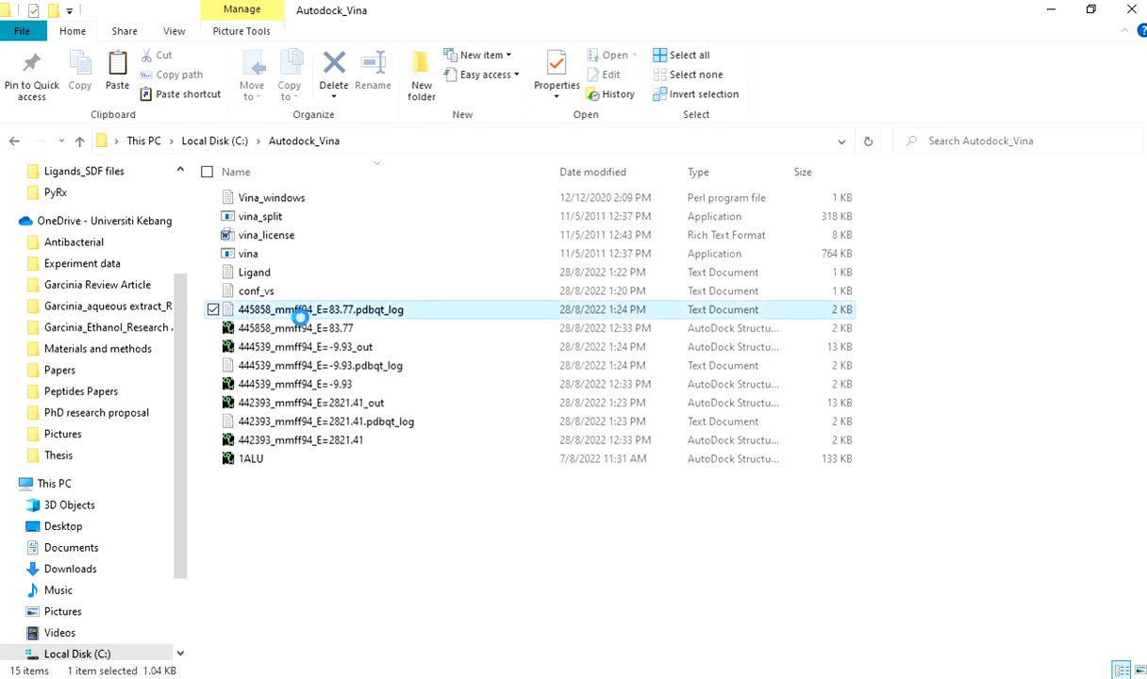
pyautogui.click(300, 325)
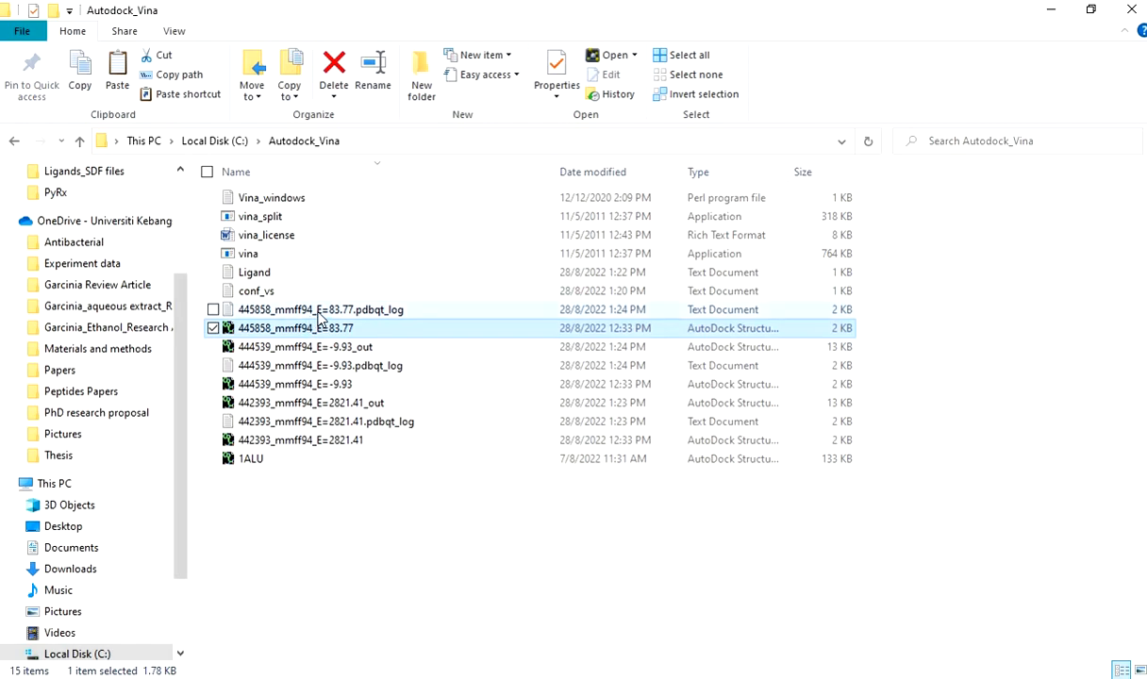
pyautogui.click(304, 308)
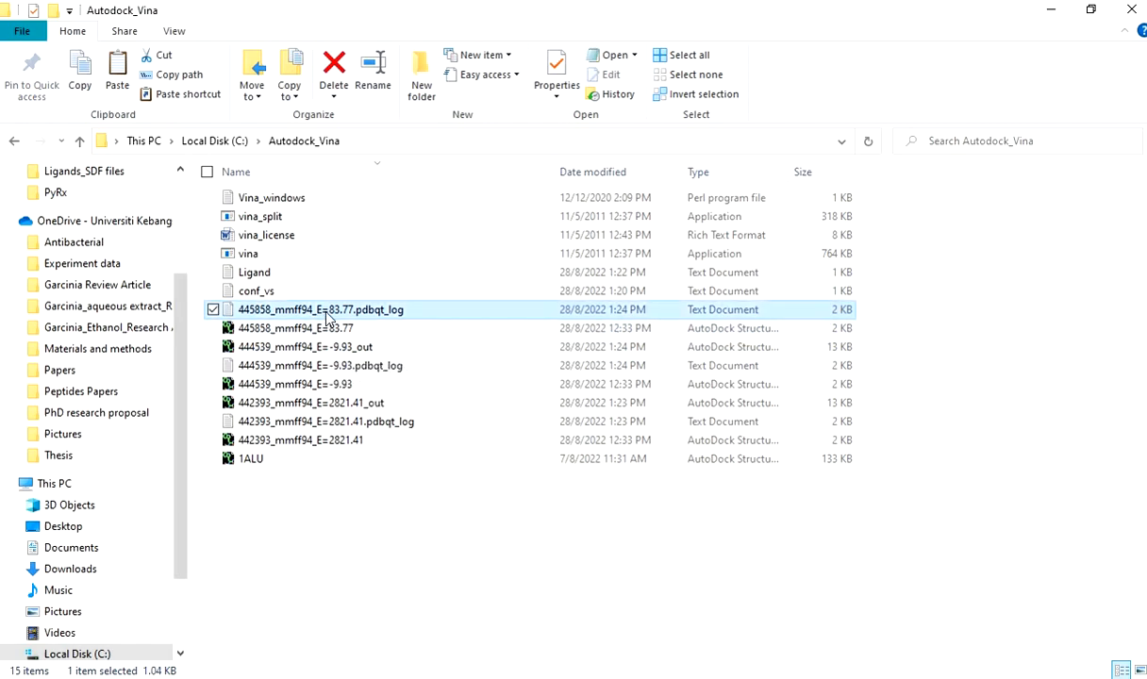
pyautogui.doubleClick(326, 311)
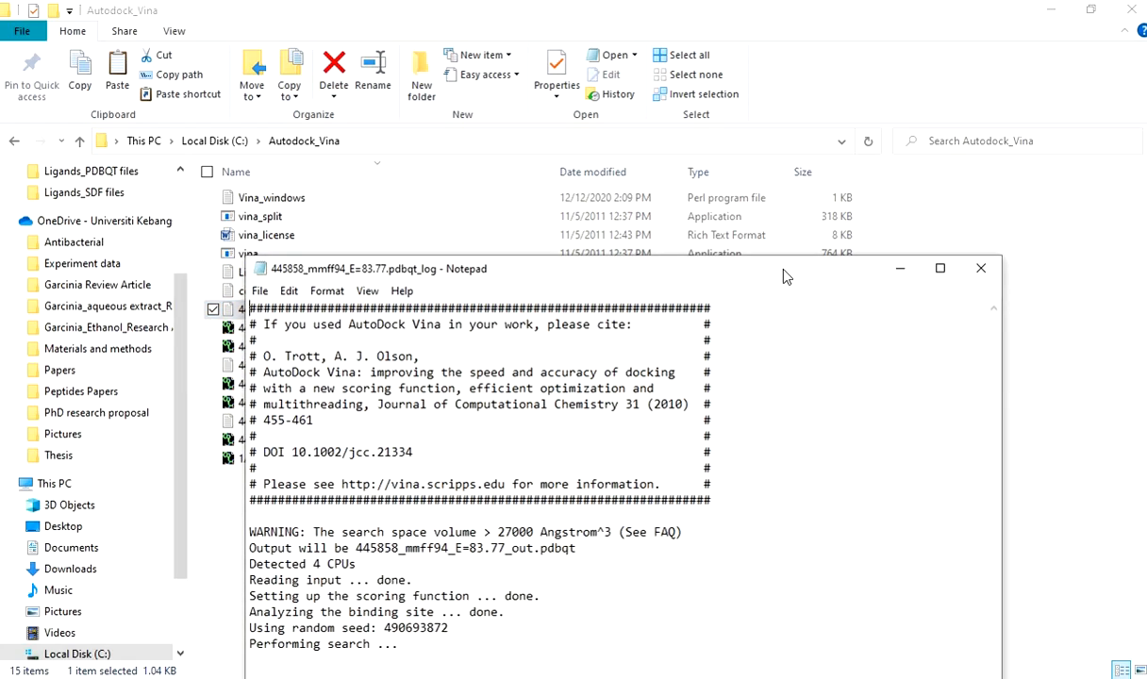
# Close the 445858 log and open the 442393_mmff94_E=2821.41.pdbqt_log file, enlarging its window to show the results table.
pyautogui.moveTo(782, 274); pyautogui.dragTo(678, 43)
pyautogui.hotkey('alt', 'F4')
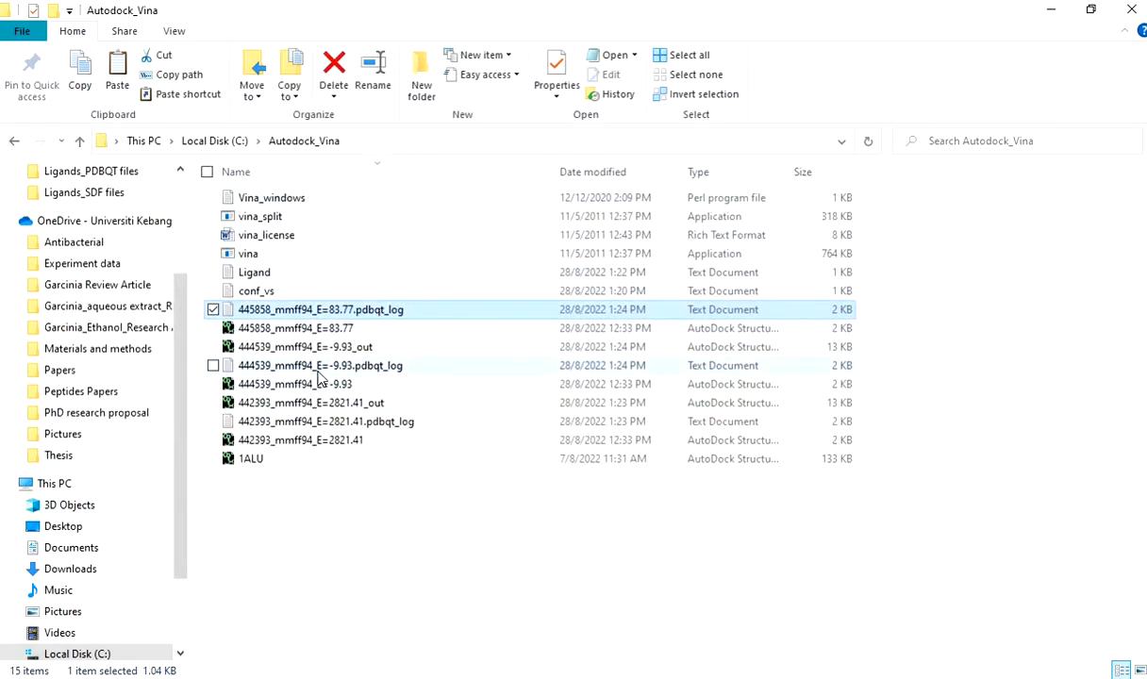
pyautogui.click(283, 383)
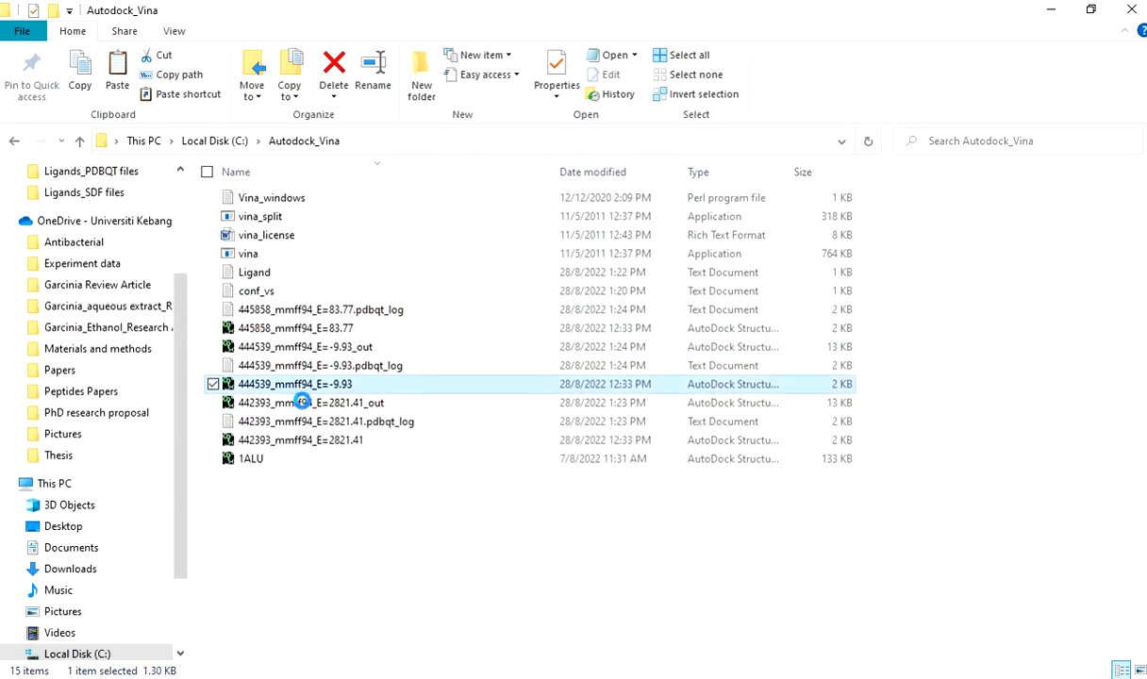
pyautogui.click(300, 403)
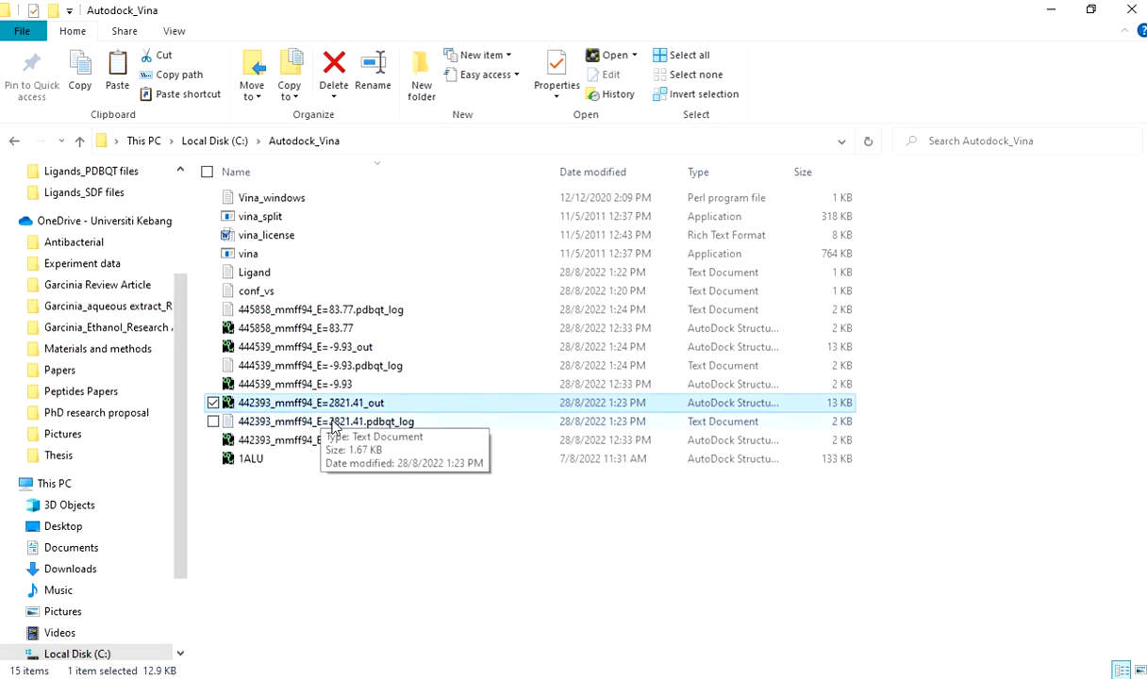
pyautogui.doubleClick(326, 421)
pyautogui.moveTo(476, 273); pyautogui.dragTo(447, 32)
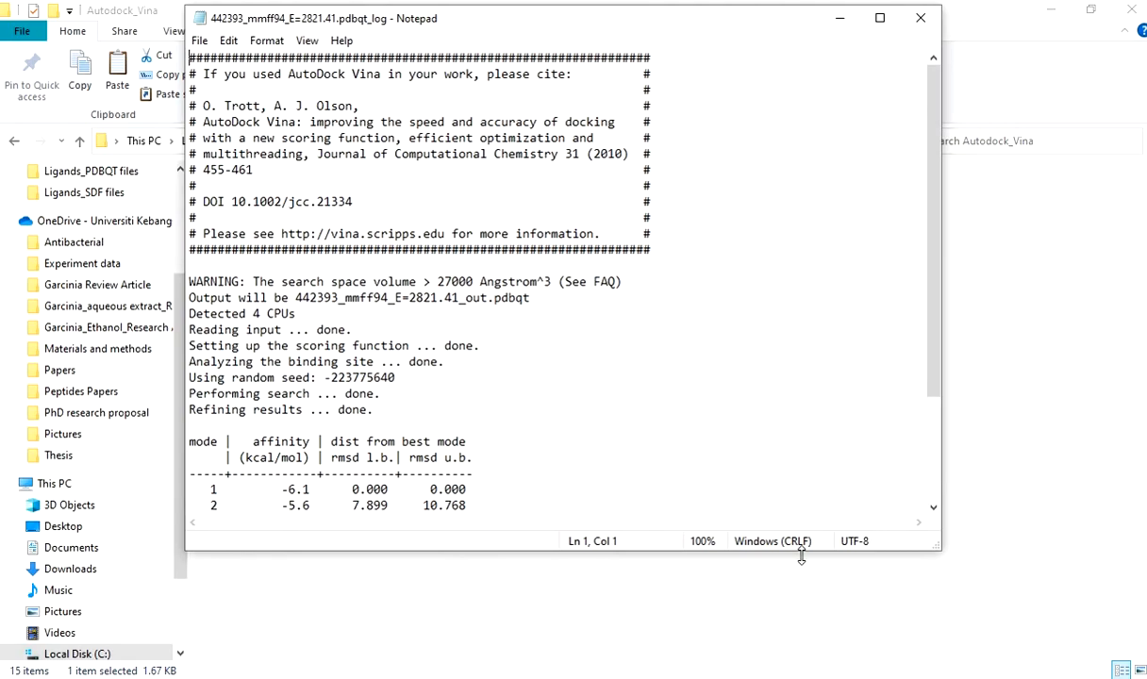
pyautogui.moveTo(802, 552); pyautogui.dragTo(802, 632)
pyautogui.scroll(-1, 559, 423)
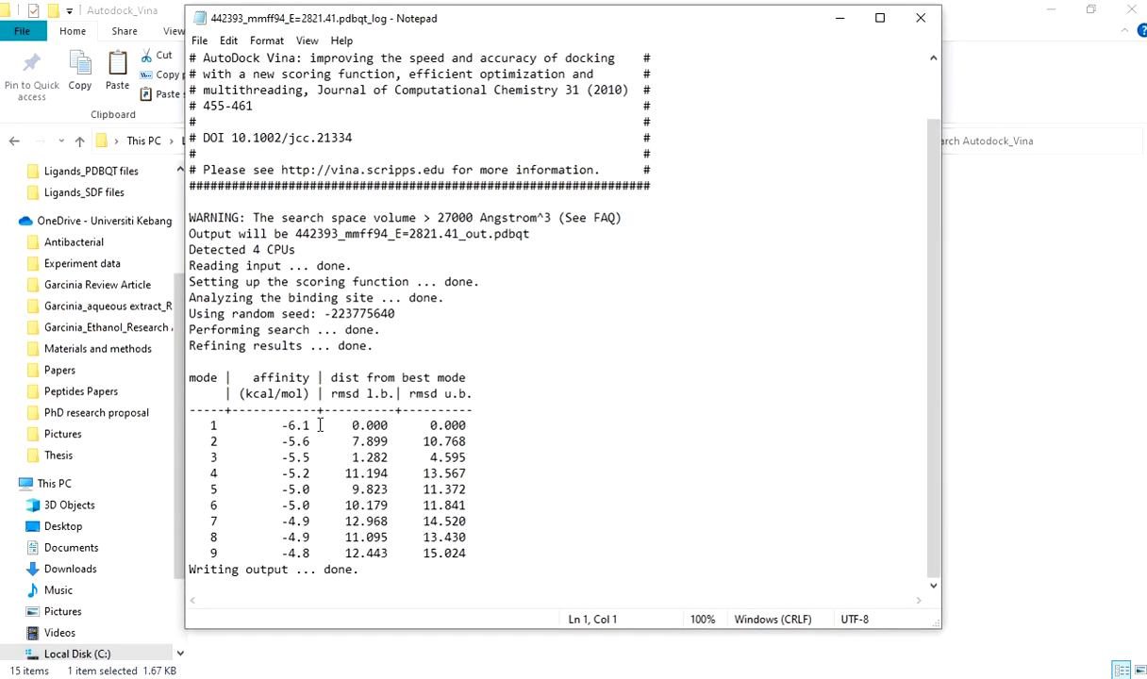
# Highlight the mode 1 affinity and RMSD values in ligand 442393's log, and close the log.
pyautogui.moveTo(281, 425); pyautogui.dragTo(408, 426)
pyautogui.click(354, 441)
pyautogui.moveTo(274, 425); pyautogui.dragTo(479, 427)
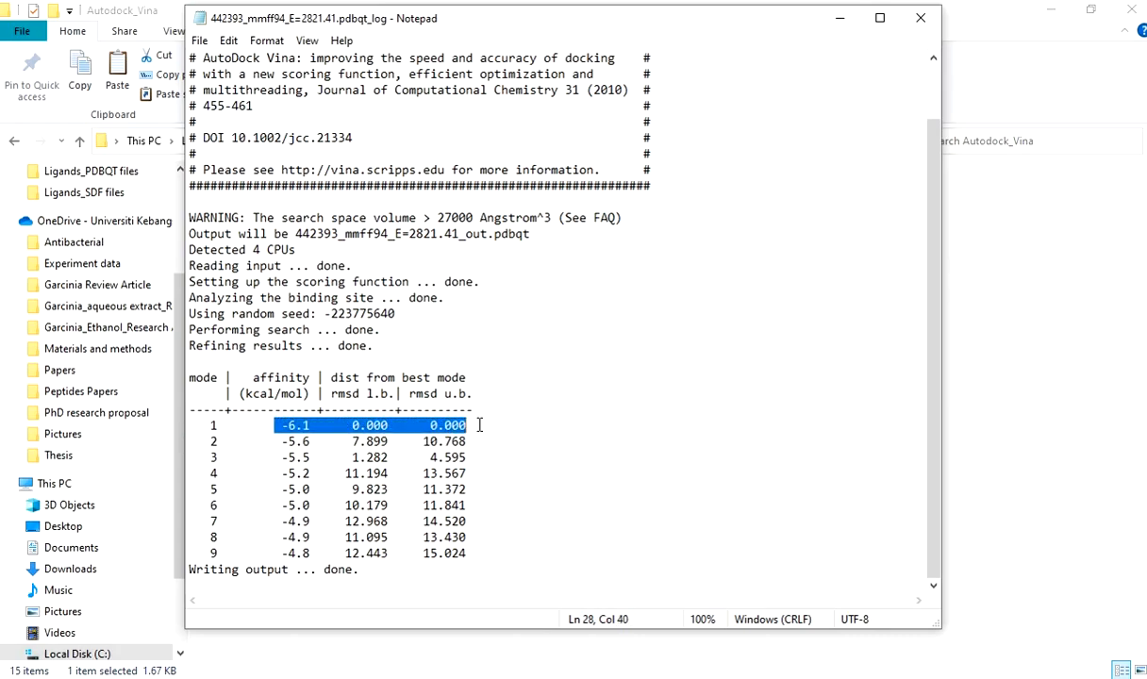
pyautogui.click(919, 25)
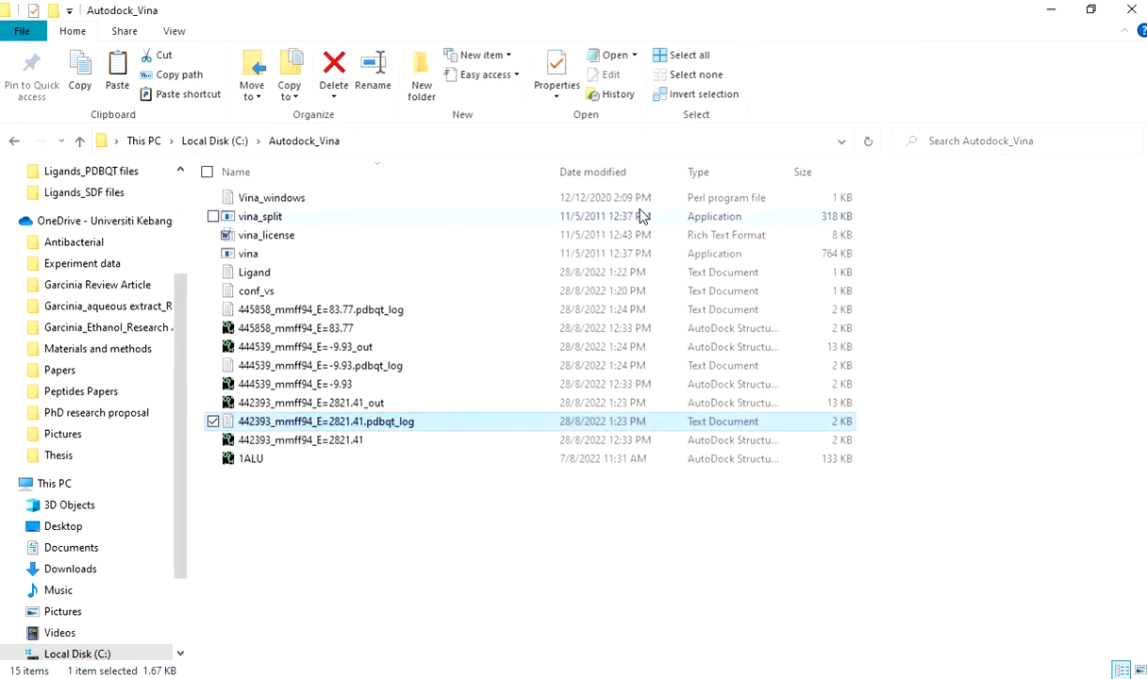
# Refresh the Autodock_Vina folder's file list and look over the docking files and the 1ALU structure.
pyautogui.click(356, 485)
pyautogui.rightClick(598, 560)
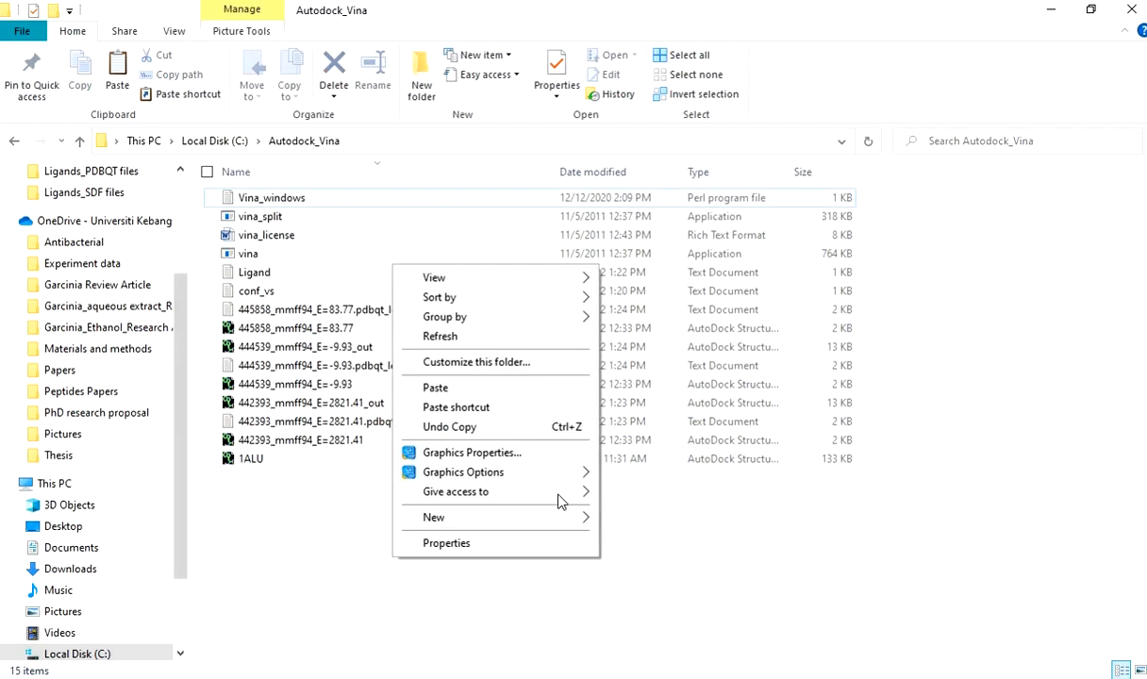
pyautogui.click(440, 337)
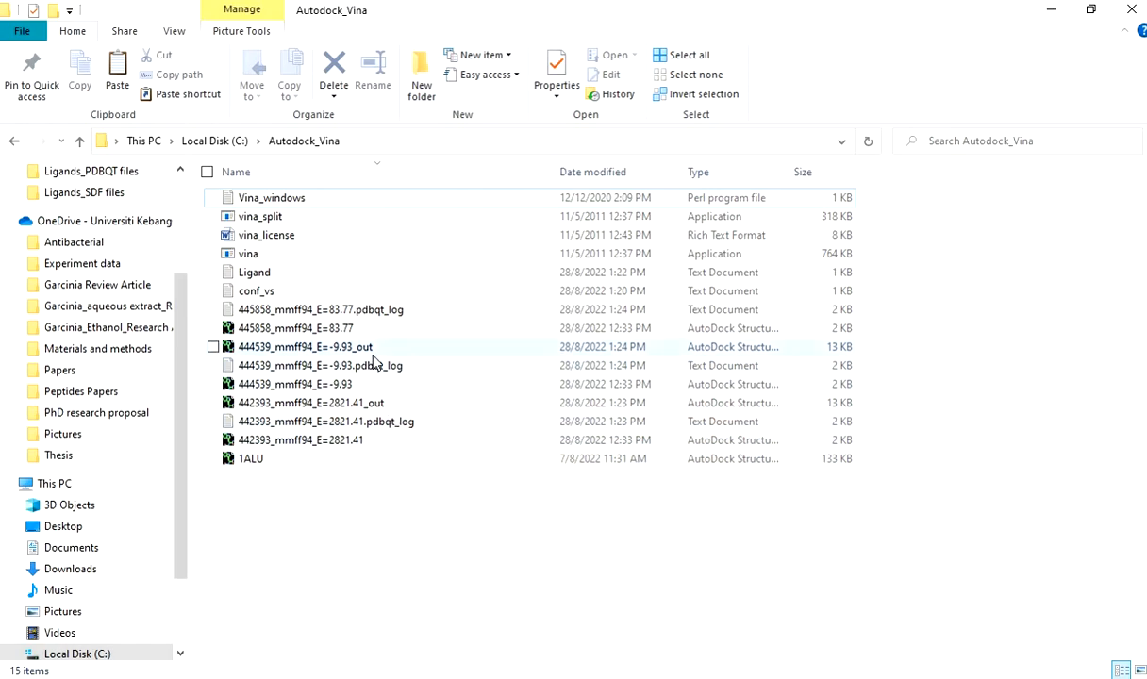
pyautogui.click(275, 459)
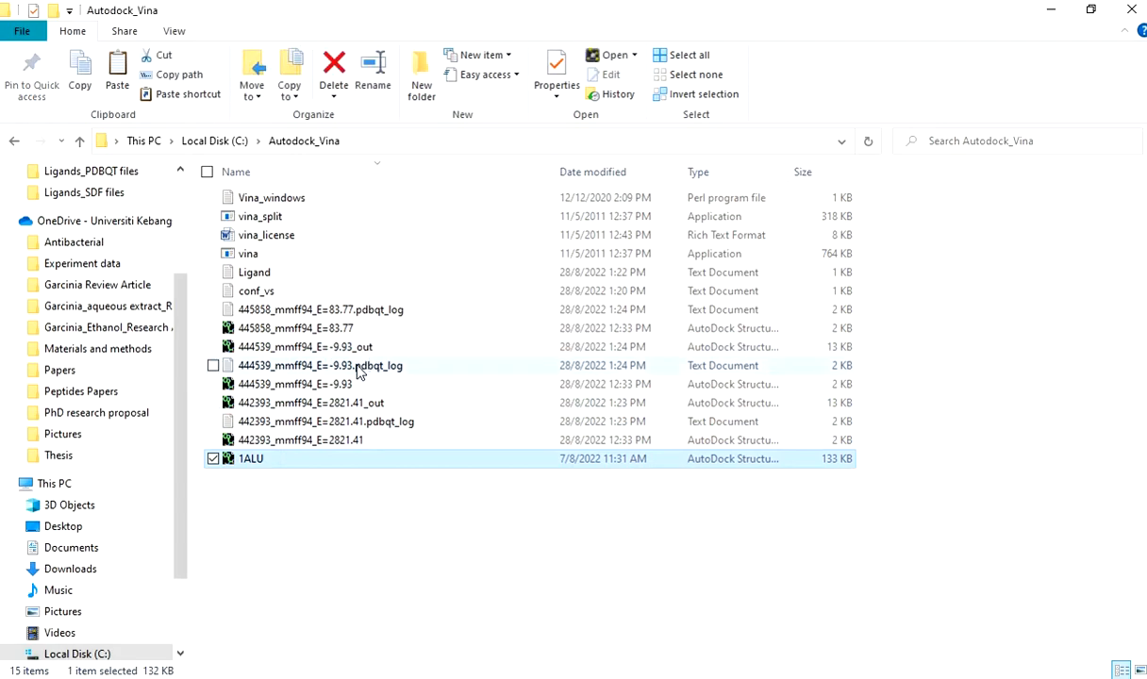
pyautogui.click(357, 564)
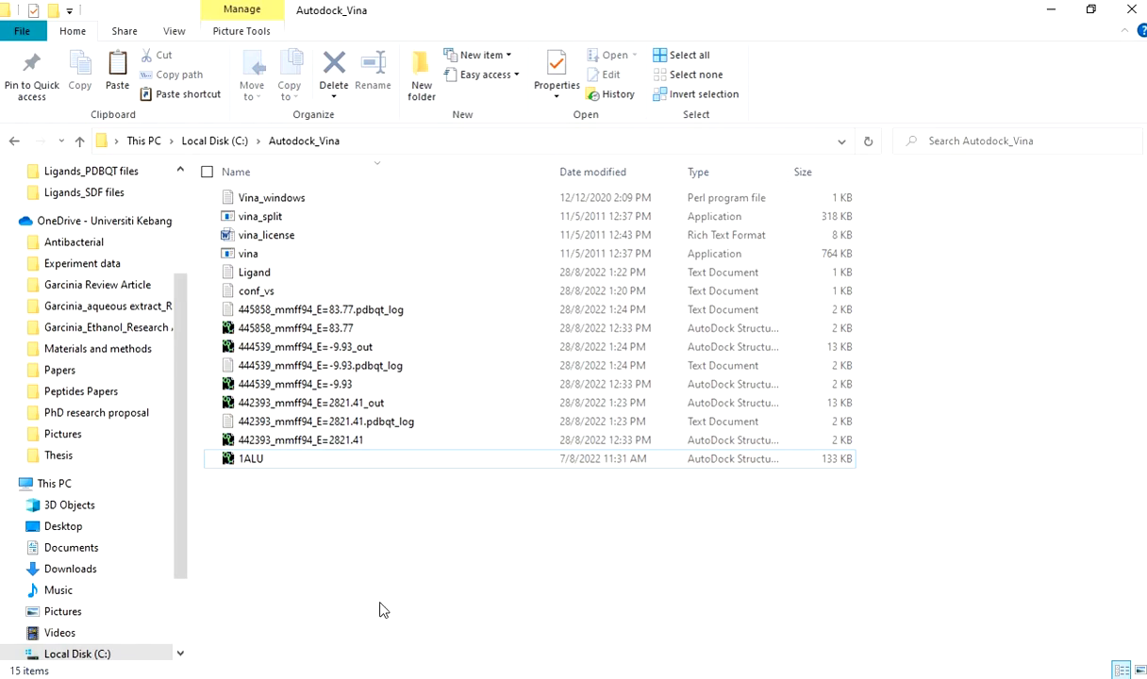
# Launch Discovery Studio 2020 Client from the BIOVIA program group.
pyautogui.press('super')
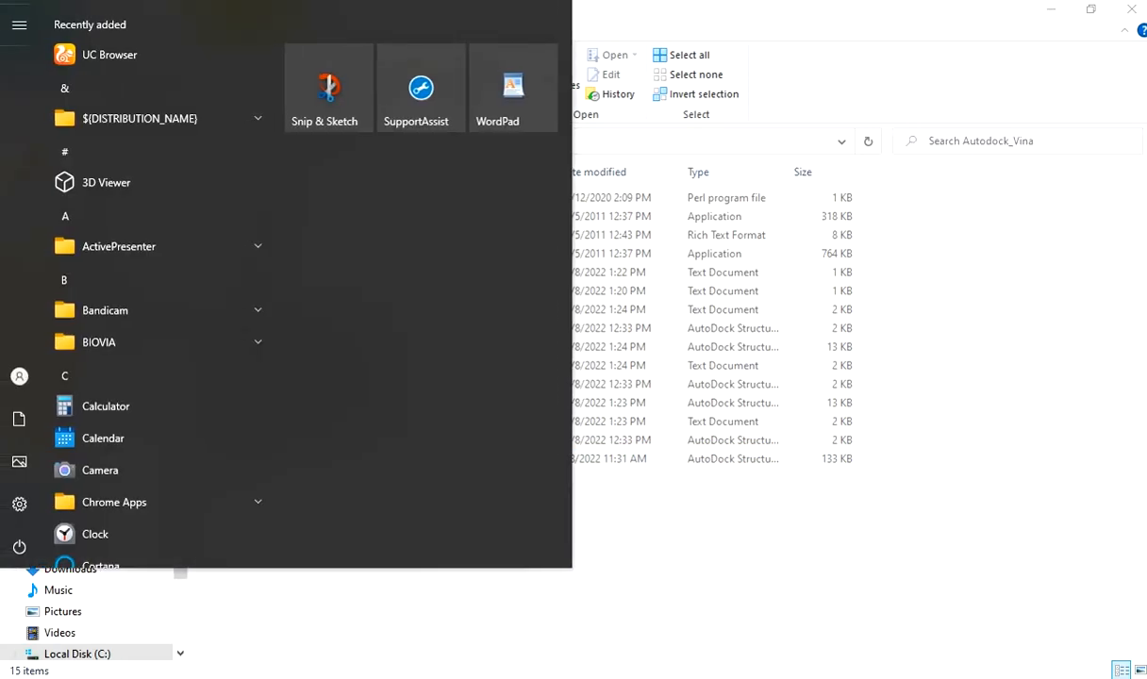
pyautogui.press('super')
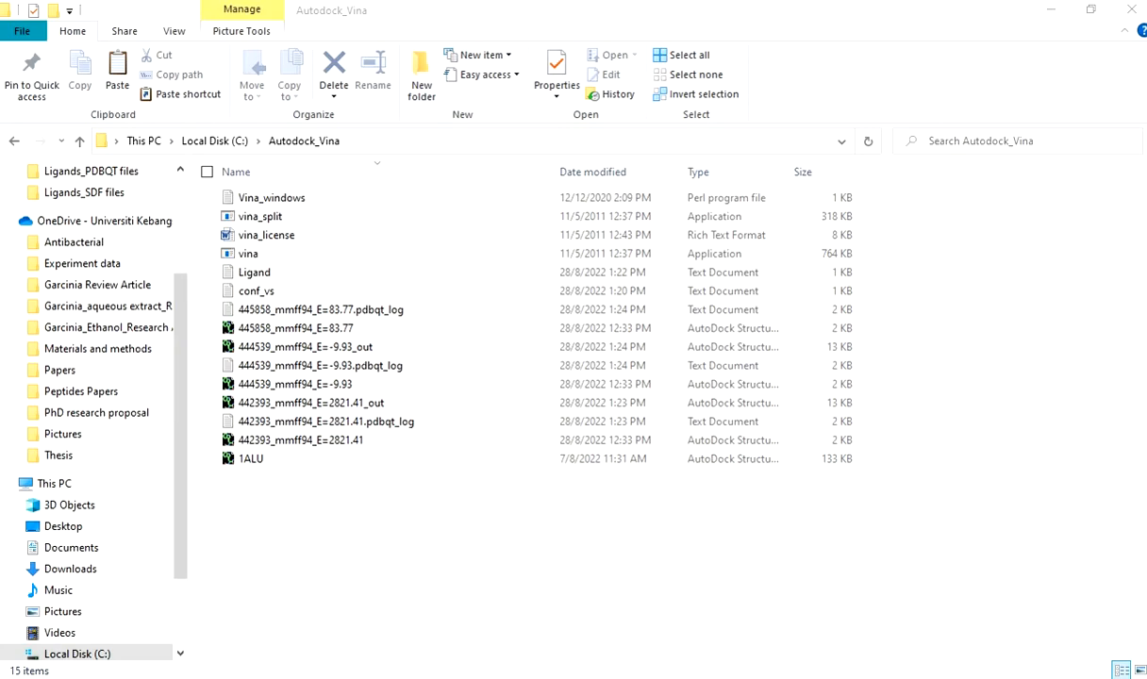
pyautogui.press('super')
pyautogui.scroll(-5, 131, 385)
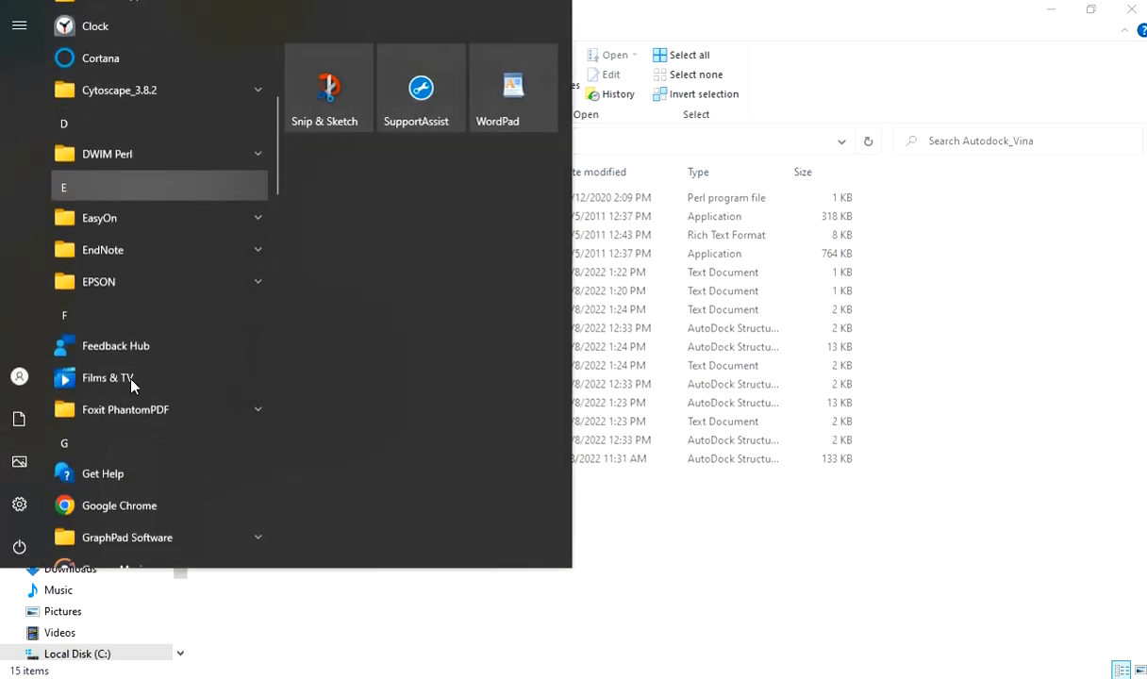
pyautogui.scroll(5, 131, 382)
pyautogui.click(208, 257)
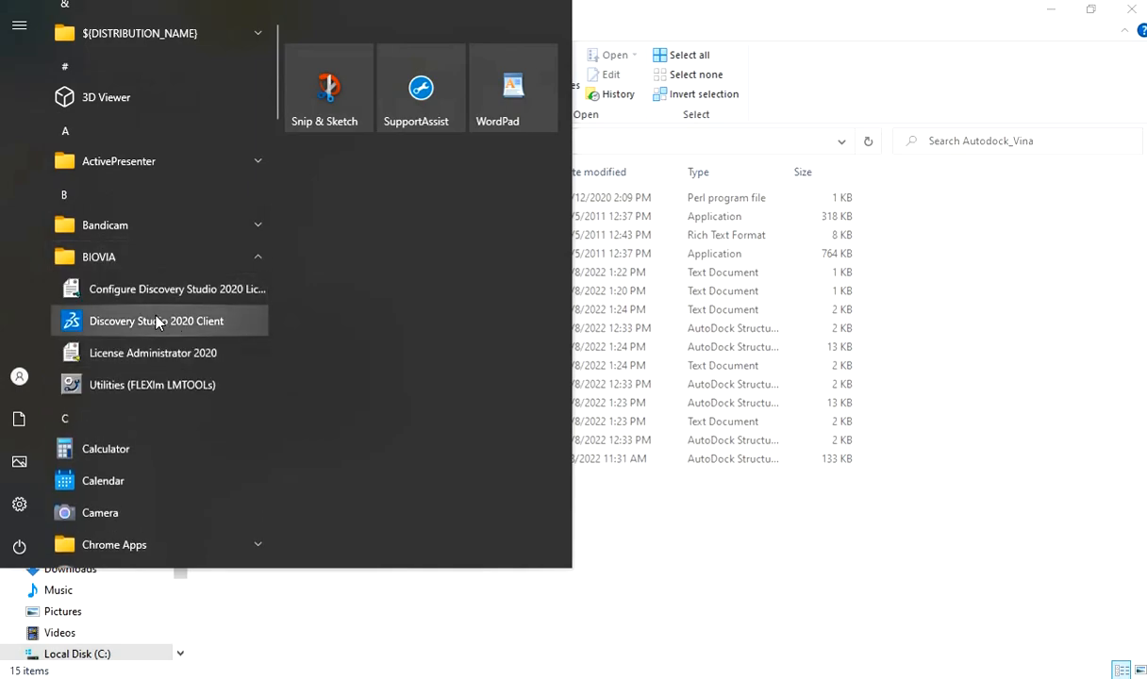
pyautogui.click(157, 321)
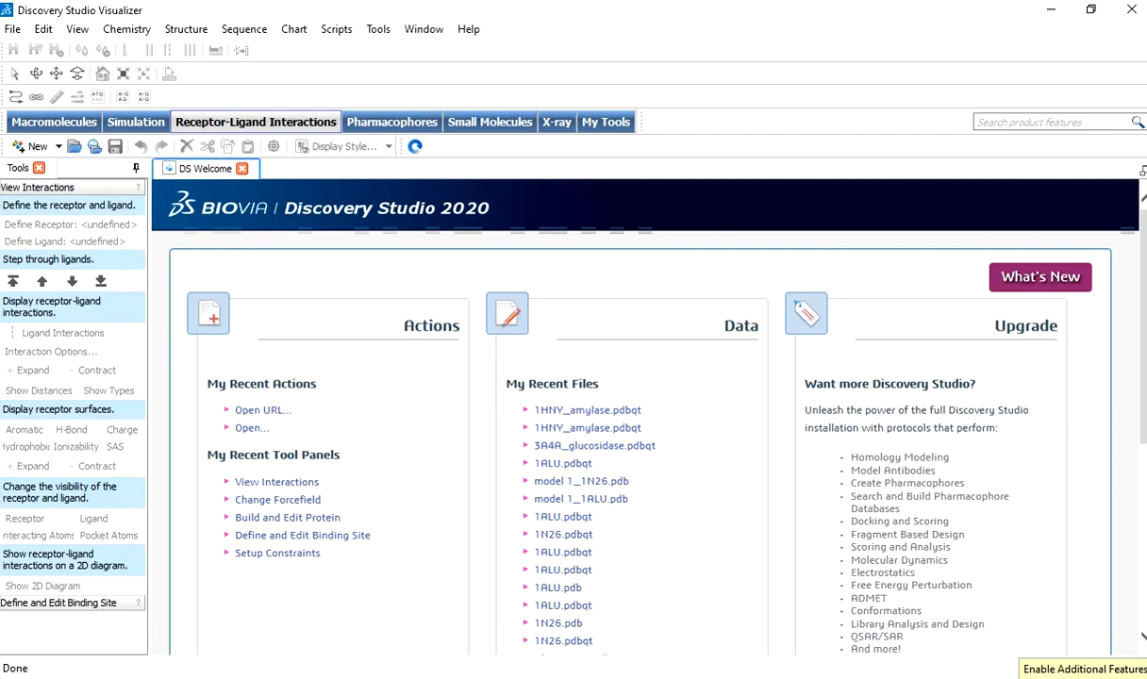
# Load the 1ALU structure from the Autodock_Vina folder into Discovery Studio and collapse the lower pane to enlarge the 3D view.
pyautogui.click(1, 132)
pyautogui.click(337, 351)
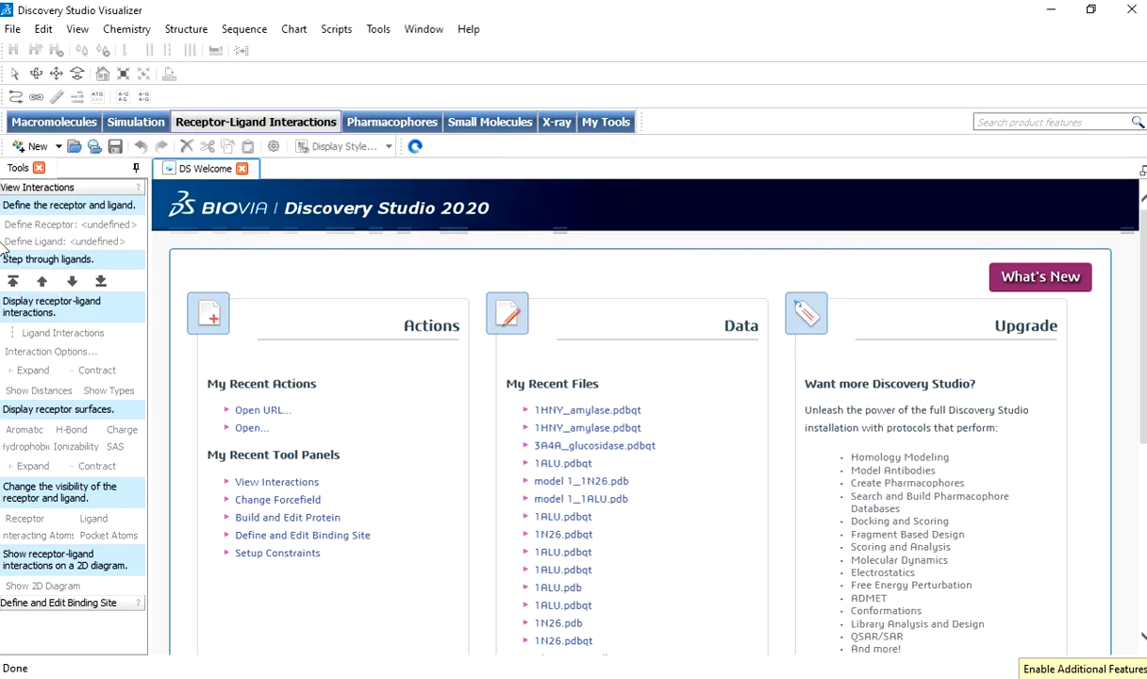
pyautogui.click(1, 132)
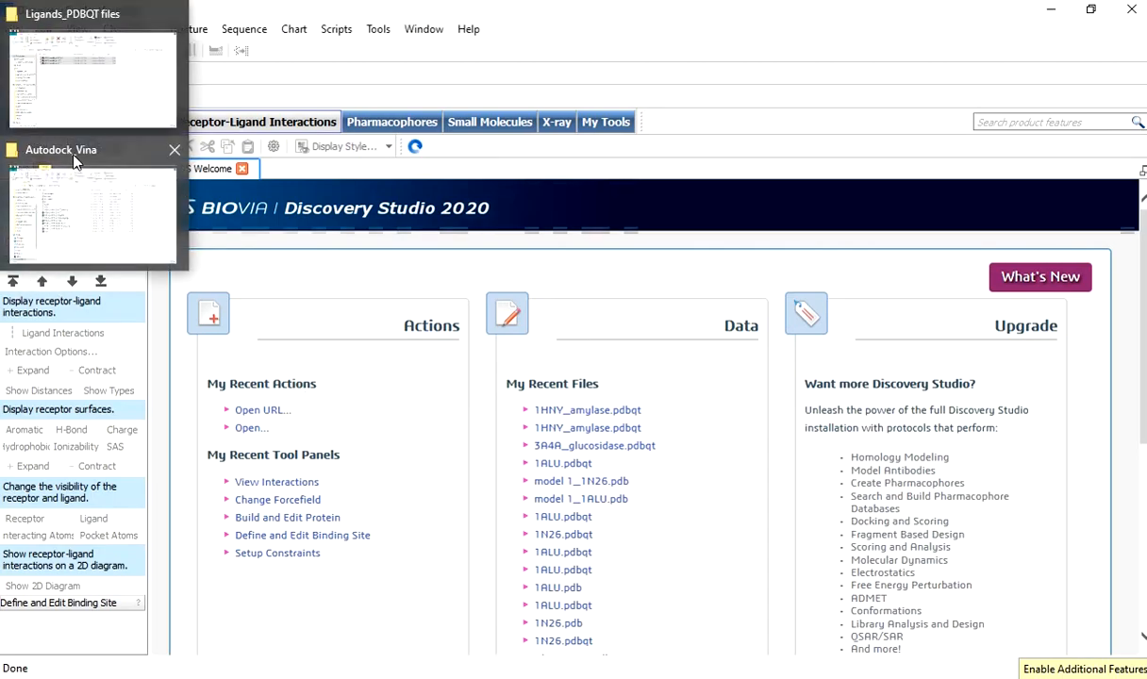
pyautogui.click(104, 219)
pyautogui.click(281, 462)
pyautogui.moveTo(307, 464); pyautogui.dragTo(279, 348)
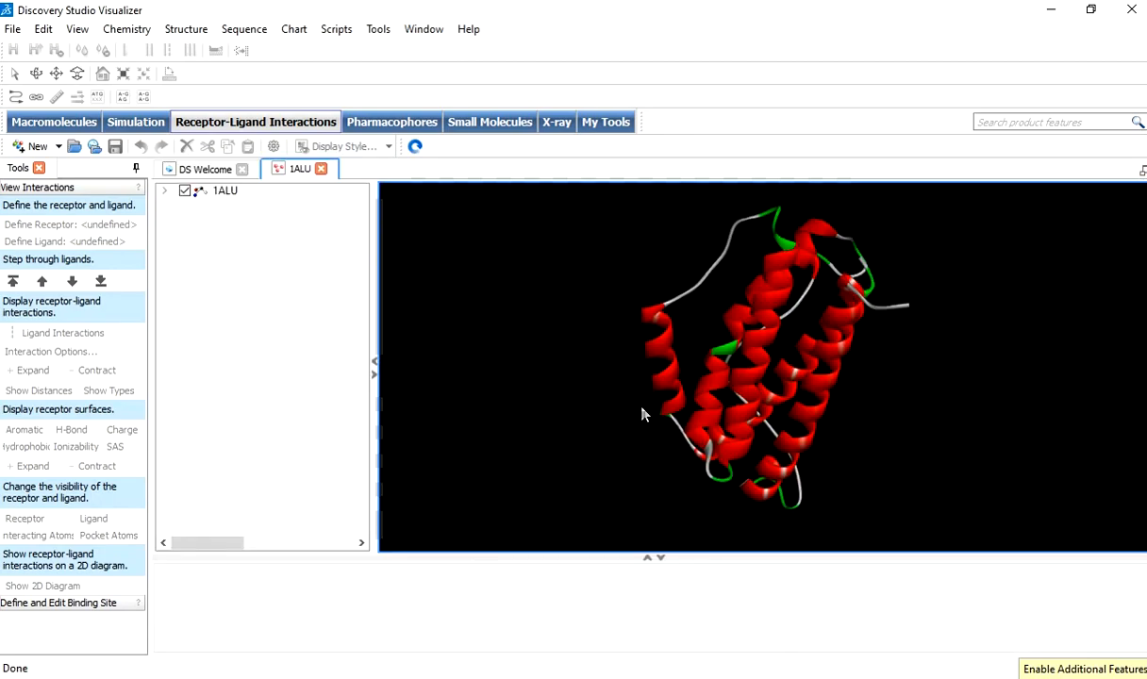
pyautogui.click(662, 558)
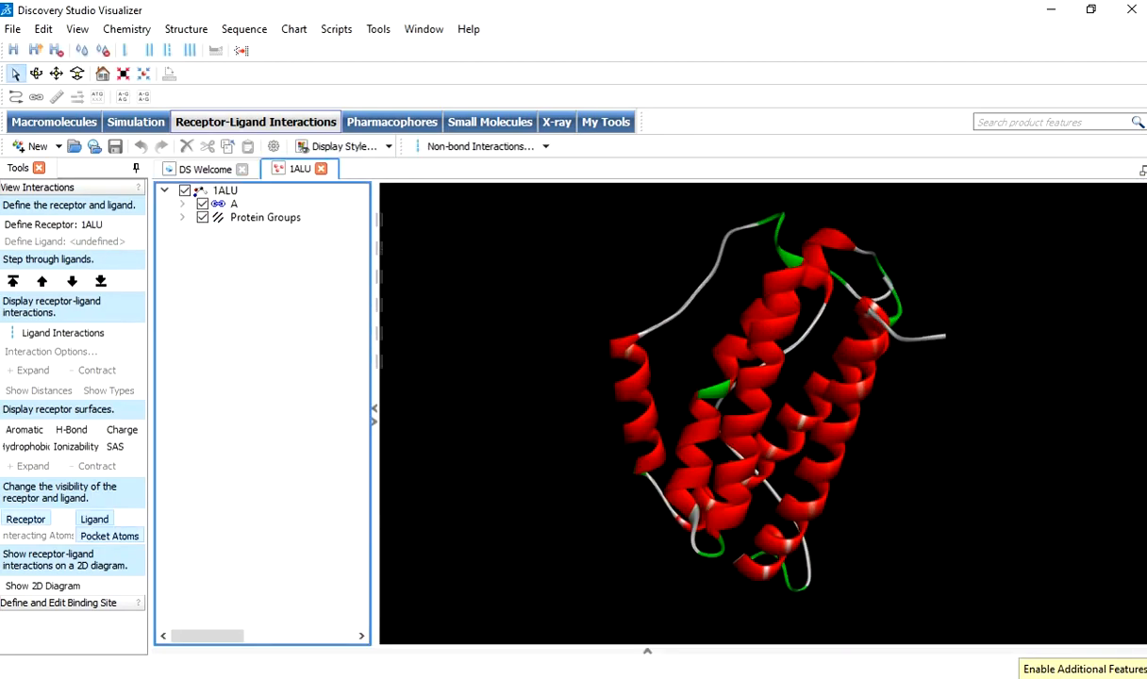
# Switch to the Autodock_Vina folder and highlight the structure, log and output files of ligands 442393 and 444539 in turn.
pyautogui.click(330, 677)
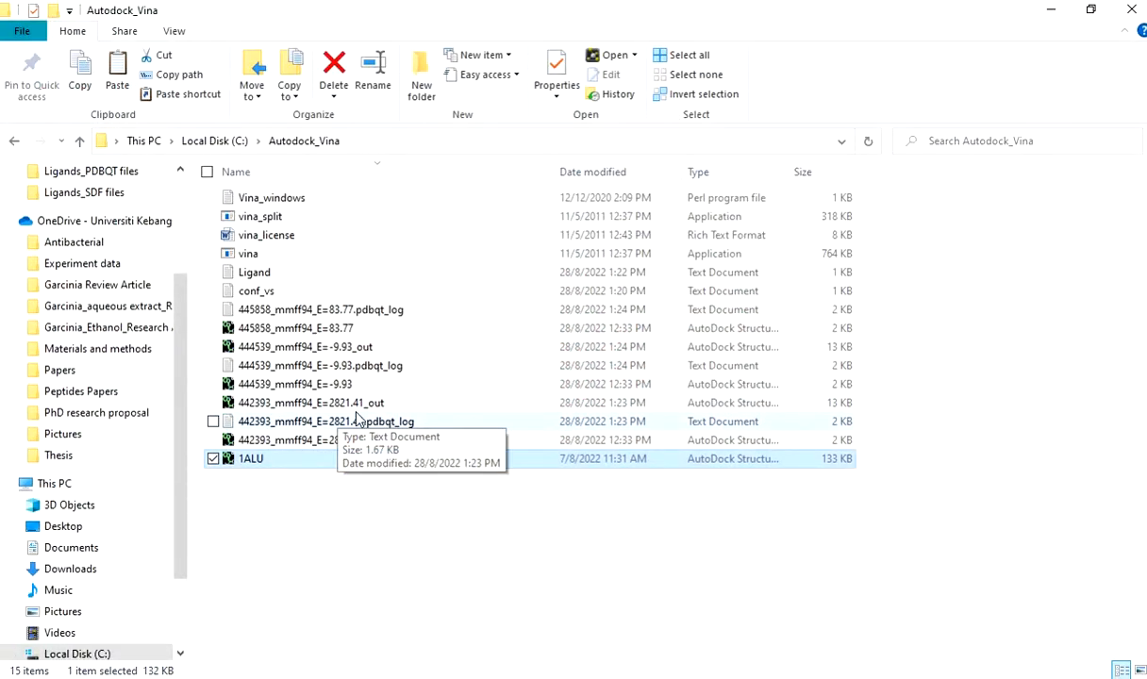
pyautogui.click(280, 407)
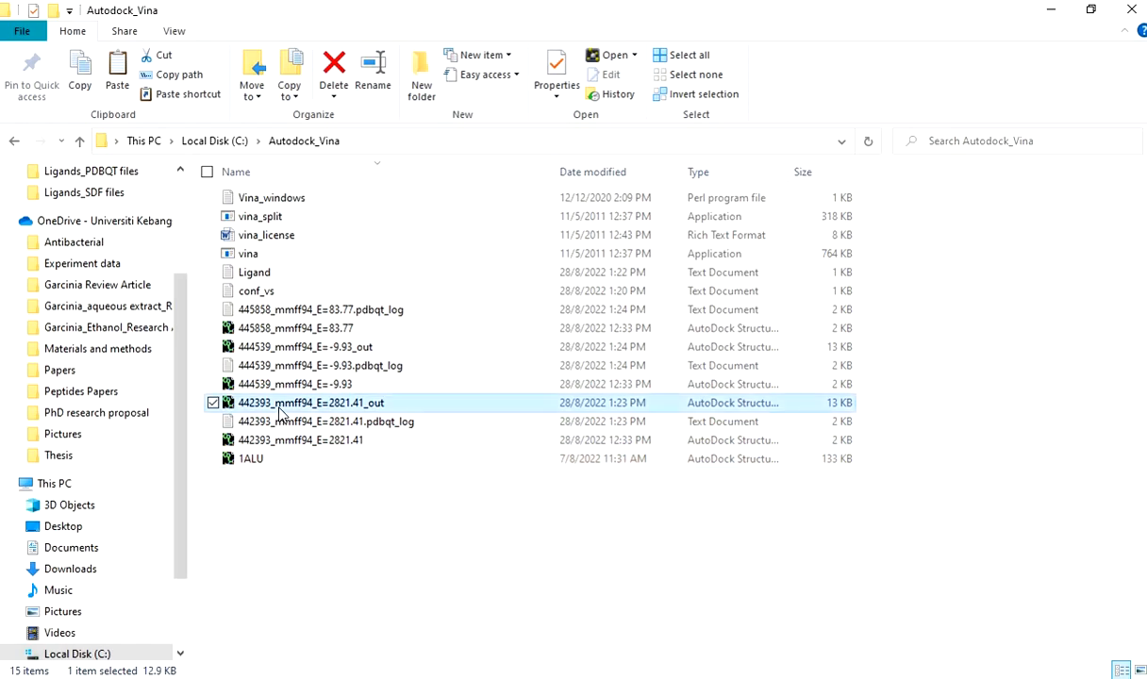
pyautogui.keyDown('ctrl'); pyautogui.click(279, 422); pyautogui.keyUp('ctrl')
pyautogui.keyDown('ctrl'); pyautogui.click(285, 443); pyautogui.keyUp('ctrl')
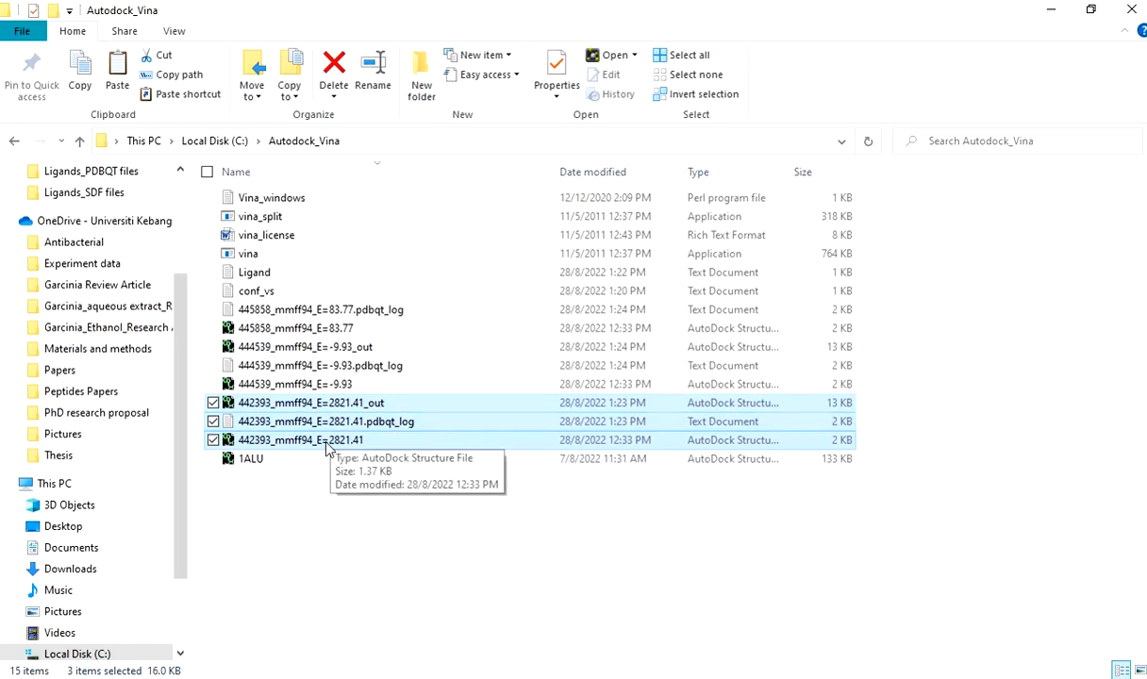
pyautogui.click(280, 384)
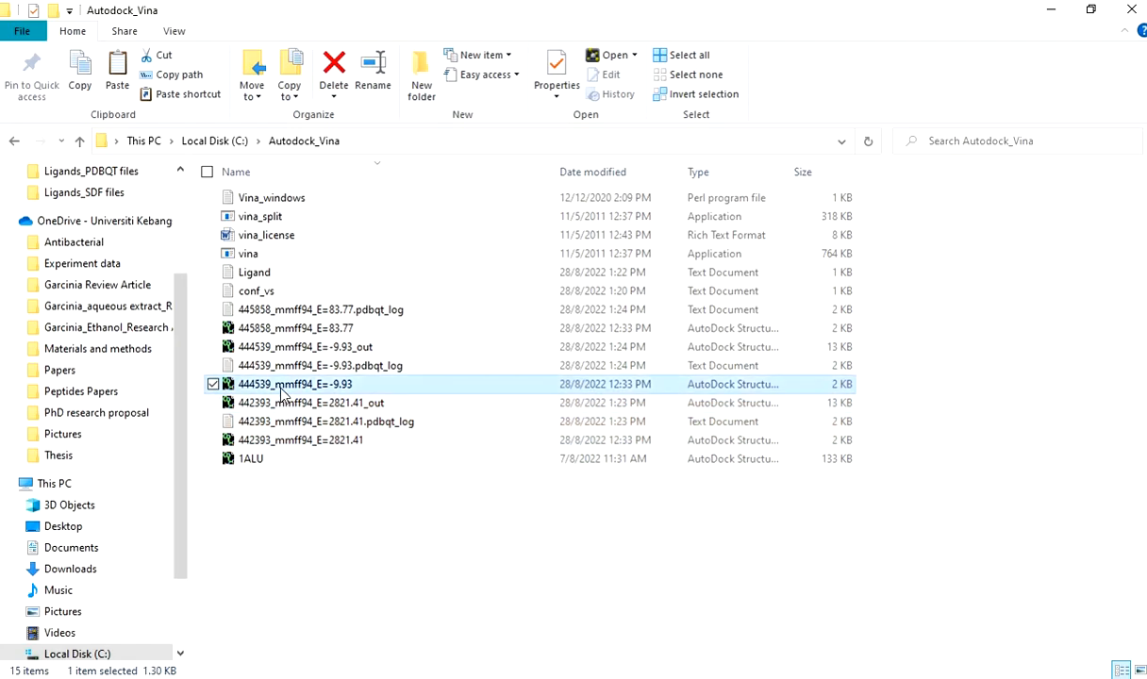
pyautogui.keyDown('ctrl'); pyautogui.click(268, 365); pyautogui.keyUp('ctrl')
pyautogui.keyDown('ctrl'); pyautogui.click(268, 346); pyautogui.keyUp('ctrl')
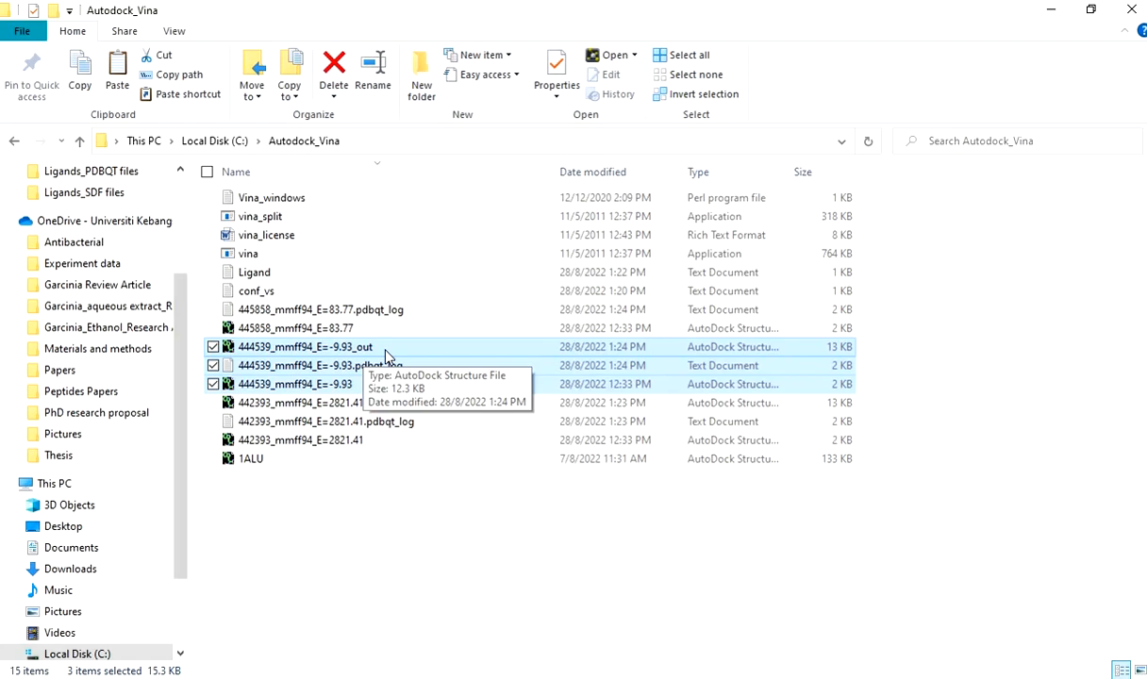
# Add the docked ligand file 444539_mmff94_E=-9.93_out to the open 1ALU structure in Discovery Studio.
pyautogui.click(385, 351)
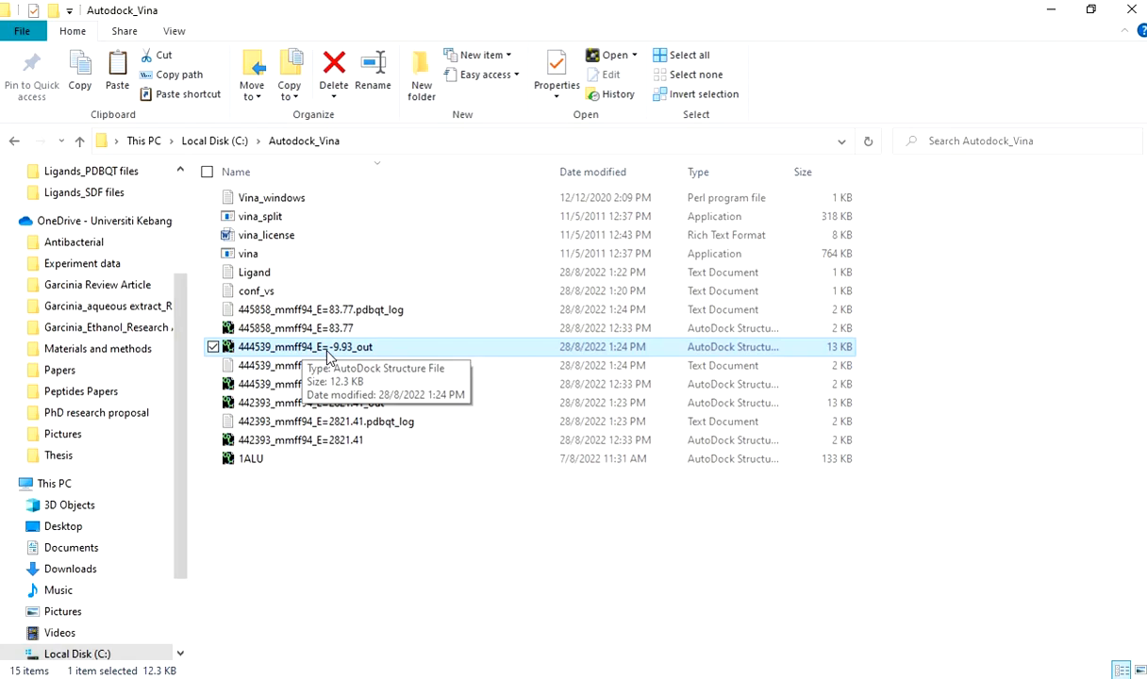
pyautogui.moveTo(328, 351); pyautogui.dragTo(815, 304)
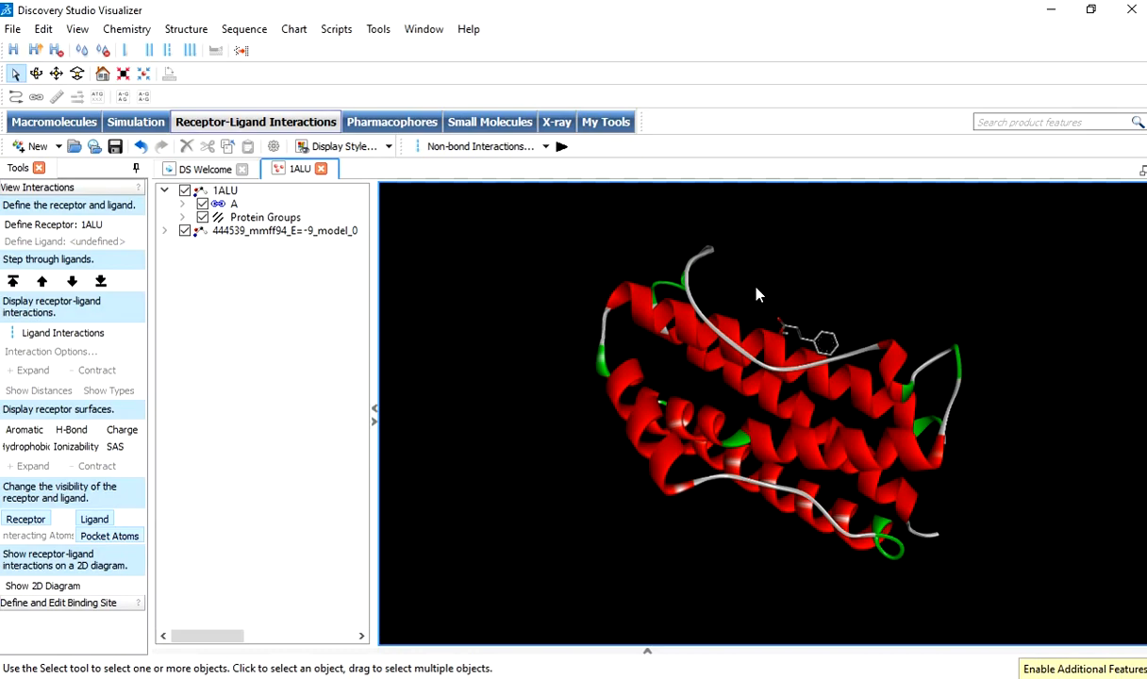
pyautogui.moveTo(792, 291); pyautogui.dragTo(806, 270)
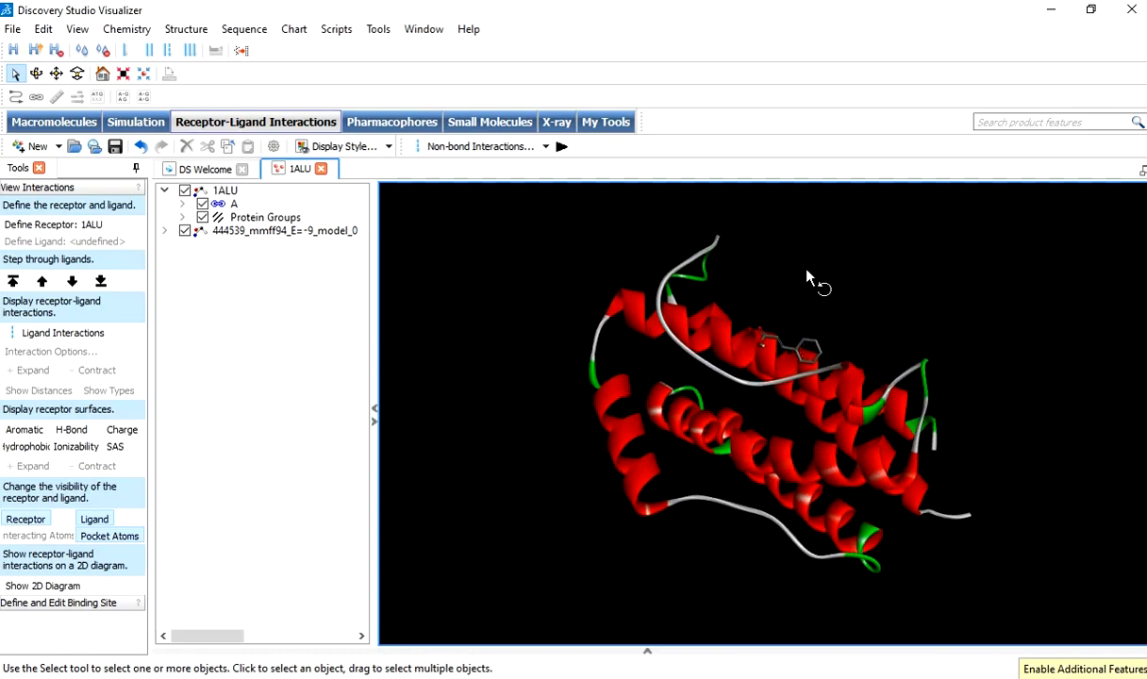
# Define 1ALU as the receptor and 444539_mmff94_E=-9_model_0 as the ligand.
pyautogui.click(224, 191)
pyautogui.click(52, 225)
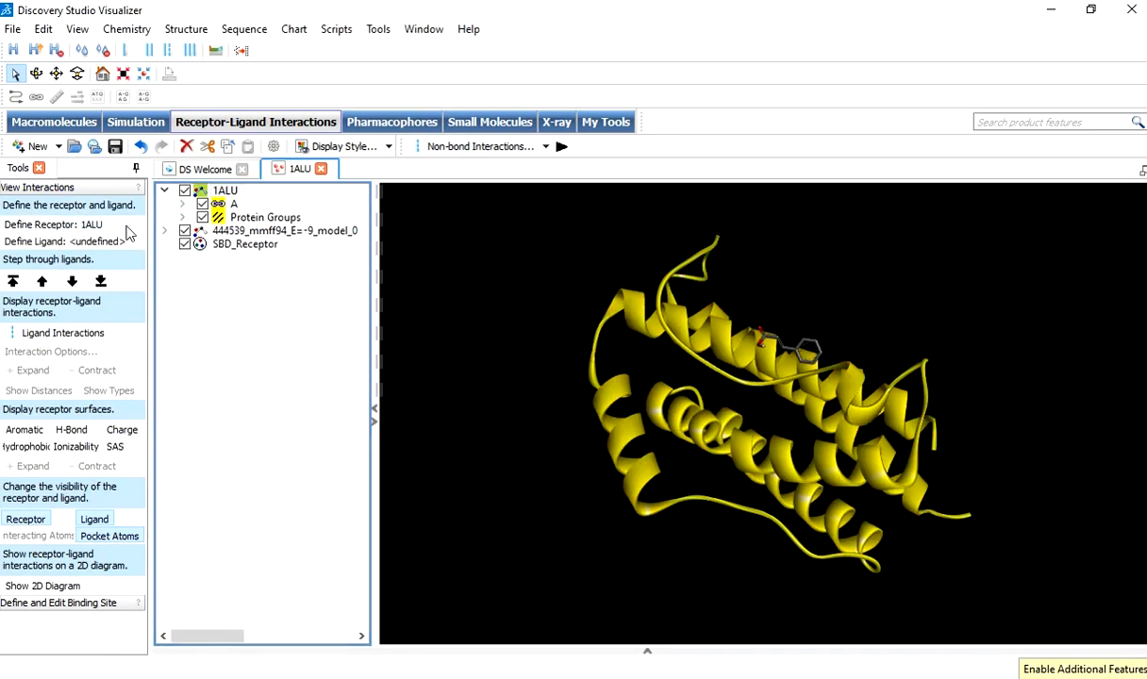
pyautogui.click(271, 232)
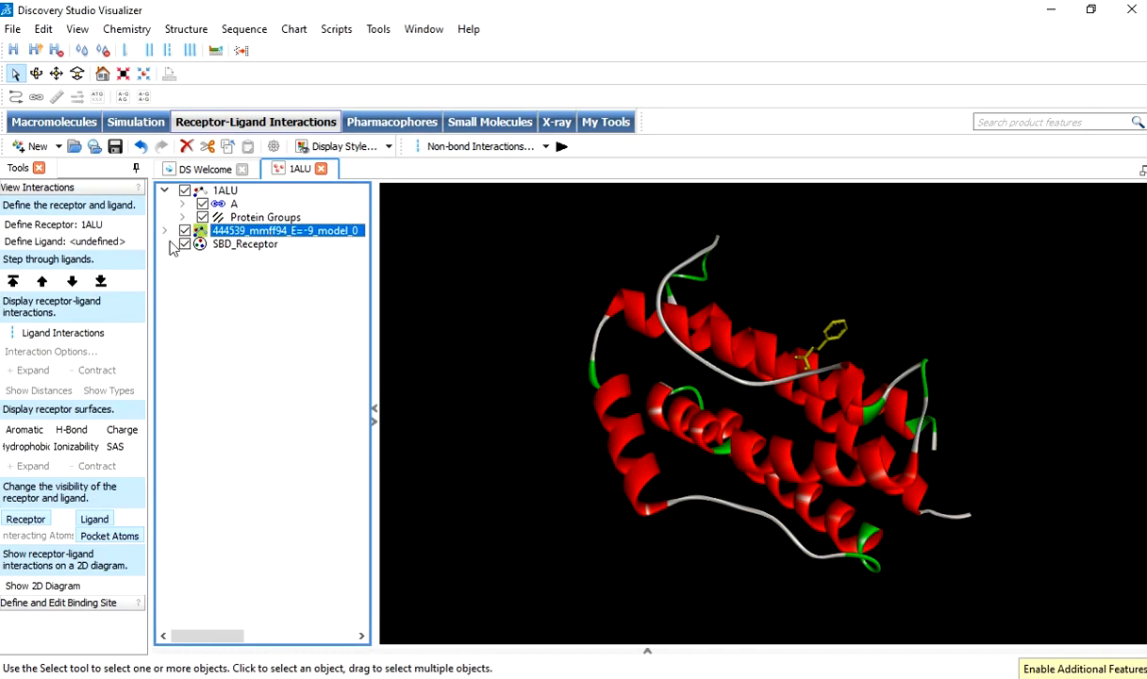
pyautogui.click(52, 241)
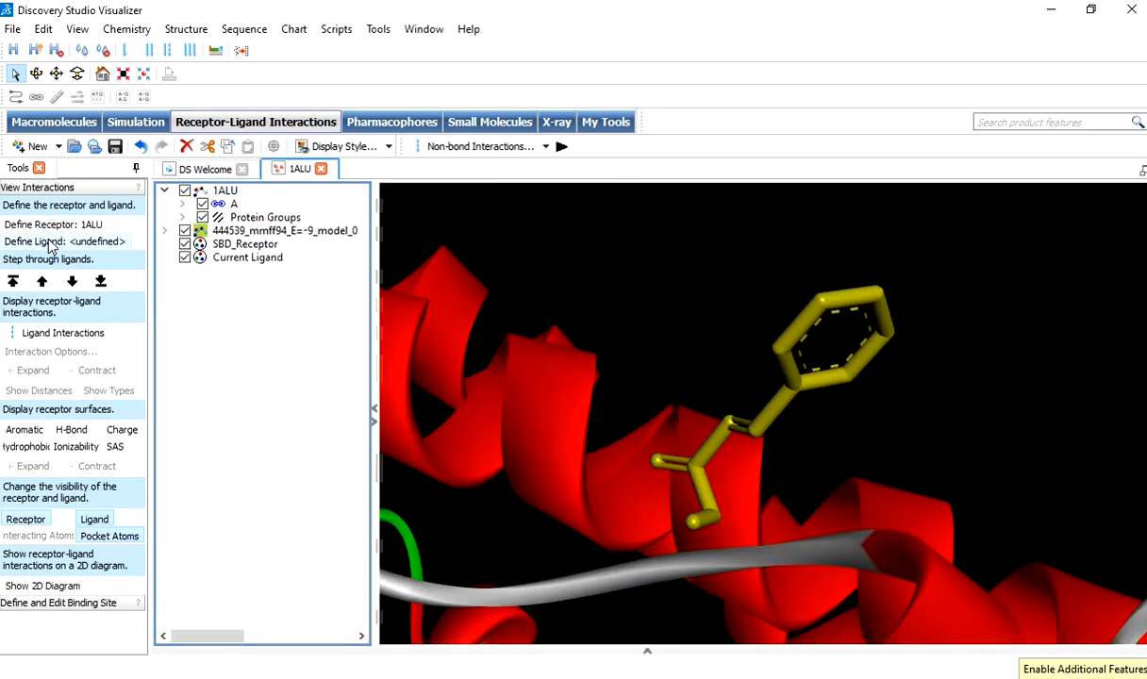
pyautogui.moveTo(623, 301); pyautogui.dragTo(635, 348)
pyautogui.scroll(-5, 637, 338)
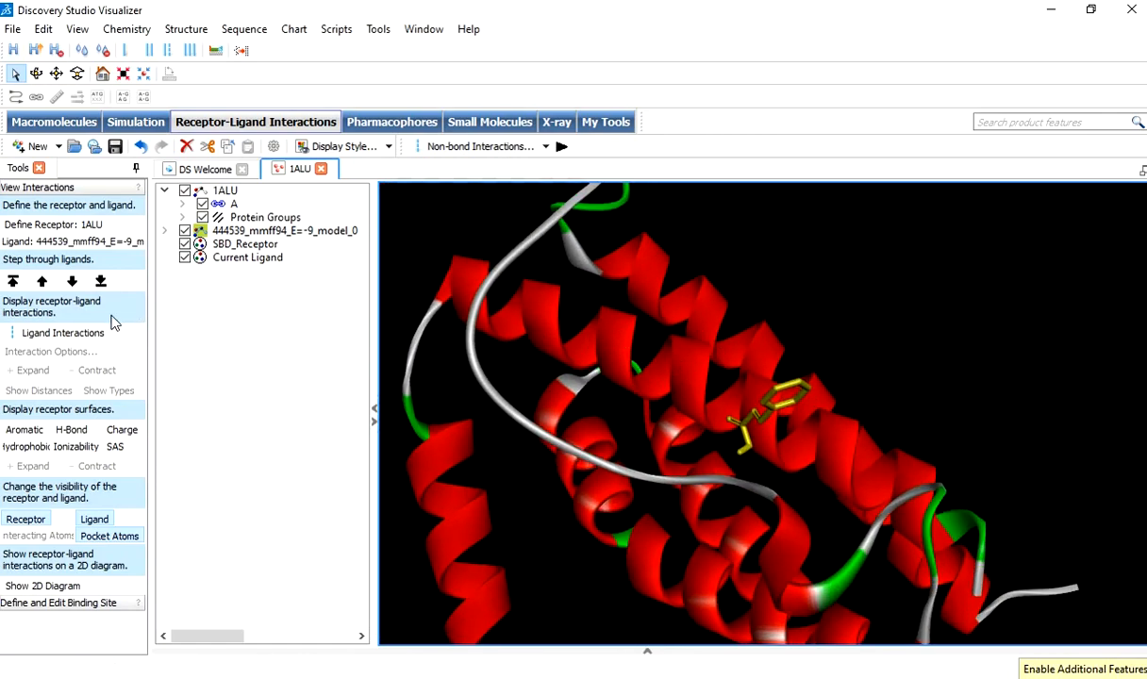
# Display the ligand's interactions with 1ALU and turn the full receptor's visibility back on.
pyautogui.click(70, 333)
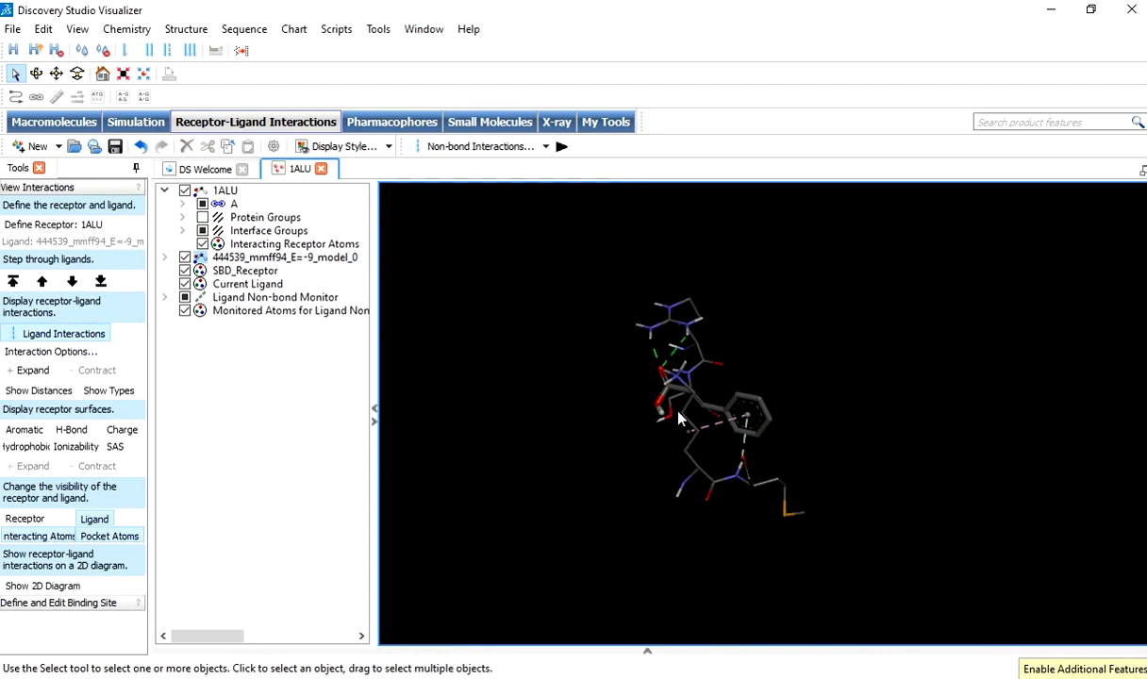
pyautogui.moveTo(768, 346); pyautogui.dragTo(794, 345)
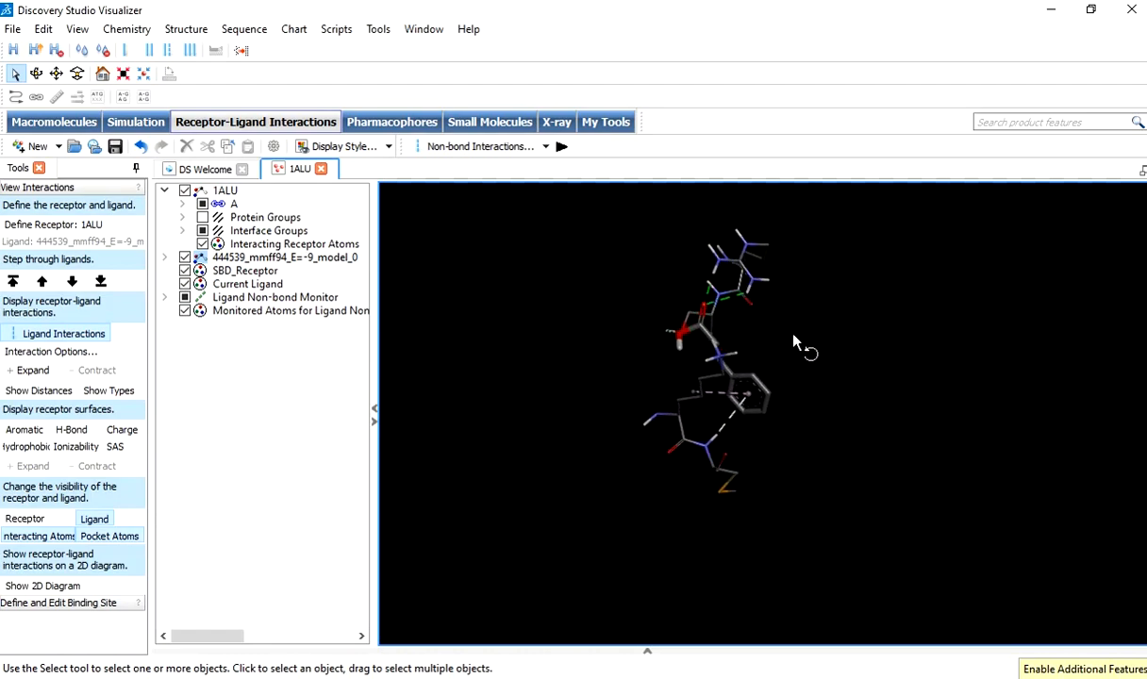
pyautogui.click(39, 520)
pyautogui.moveTo(912, 347)
pyautogui.mouseDown()
pyautogui.moveTo(803, 351)
pyautogui.moveTo(893, 297)
pyautogui.moveTo(891, 256)
pyautogui.moveTo(869, 286)
pyautogui.moveTo(878, 318)
pyautogui.moveTo(975, 325)
pyautogui.moveTo(928, 332)
pyautogui.mouseUp()
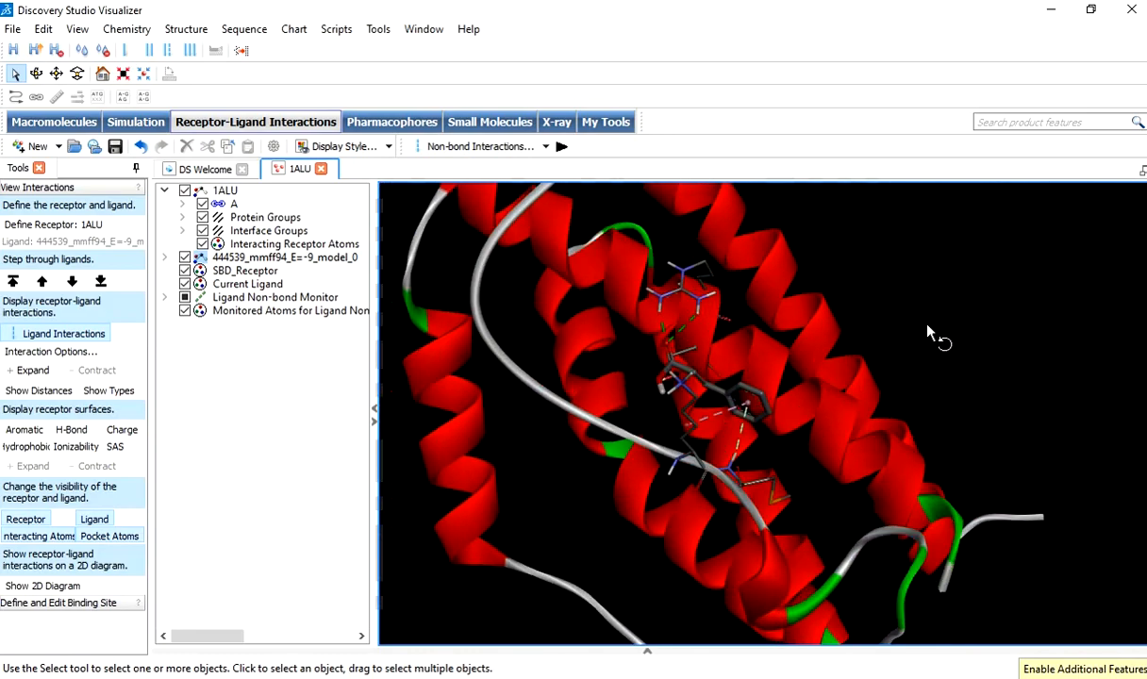
# Hide the full receptor and generate the 2D interaction diagram between 1ALU and ligand 444539.
pyautogui.click(35, 521)
pyautogui.moveTo(881, 361)
pyautogui.mouseDown()
pyautogui.moveTo(781, 366)
pyautogui.moveTo(835, 384)
pyautogui.moveTo(878, 372)
pyautogui.mouseUp()
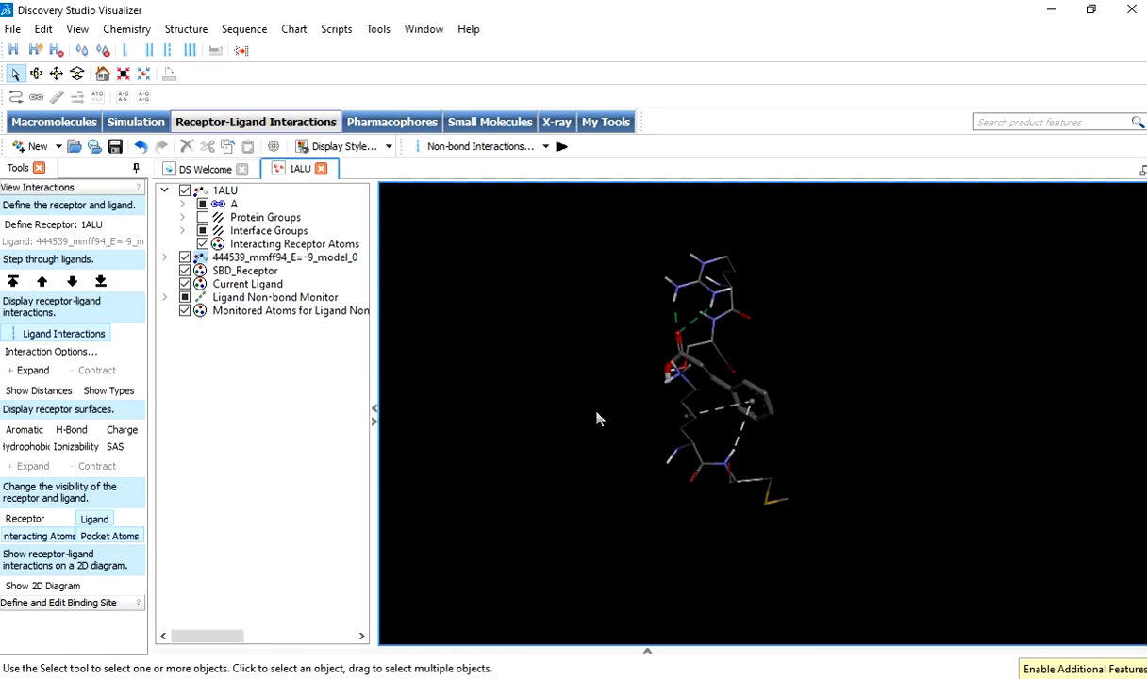
pyautogui.moveTo(609, 325); pyautogui.dragTo(696, 303)
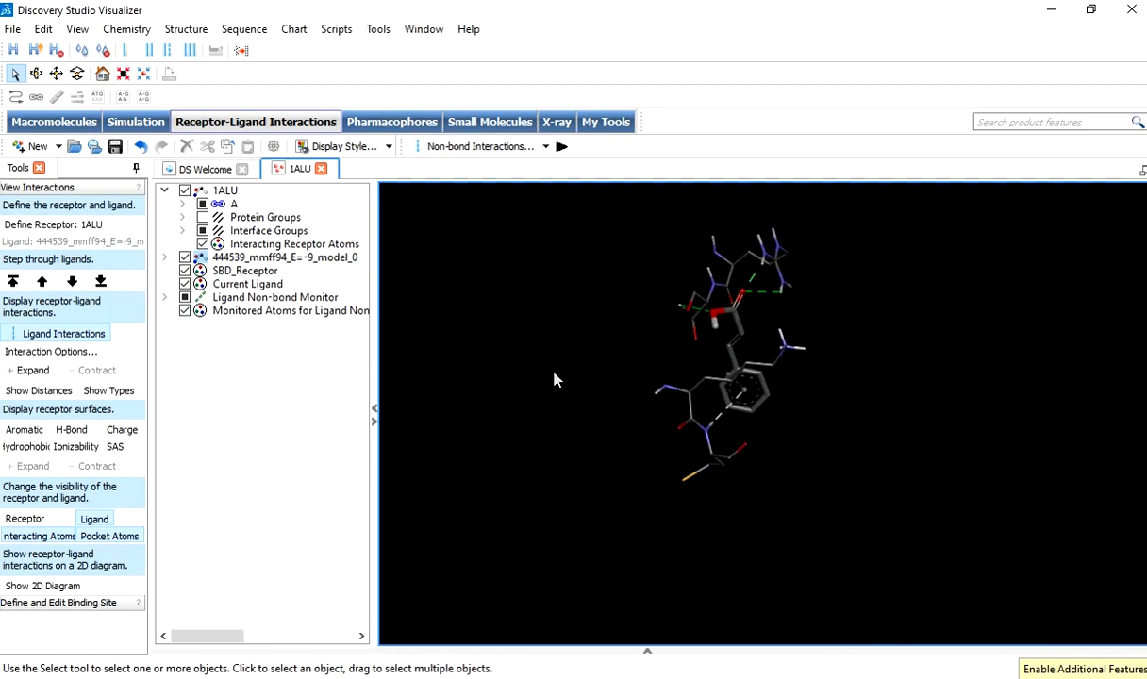
pyautogui.click(50, 587)
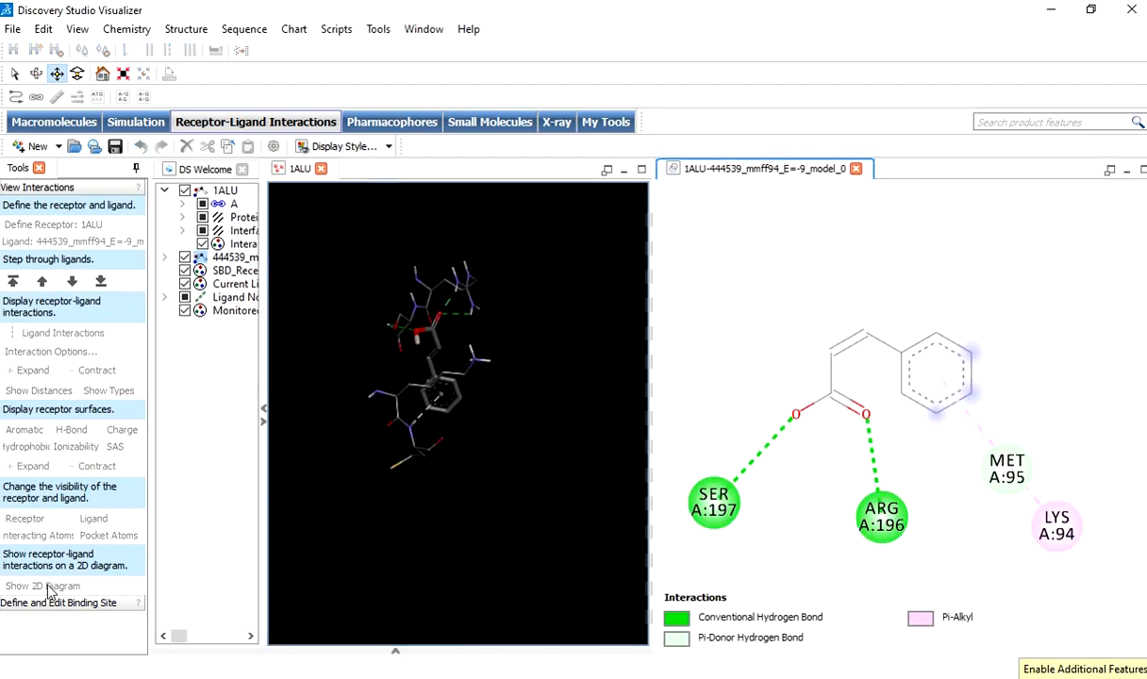
pyautogui.click(847, 270)
pyautogui.scroll(-4, 847, 270)
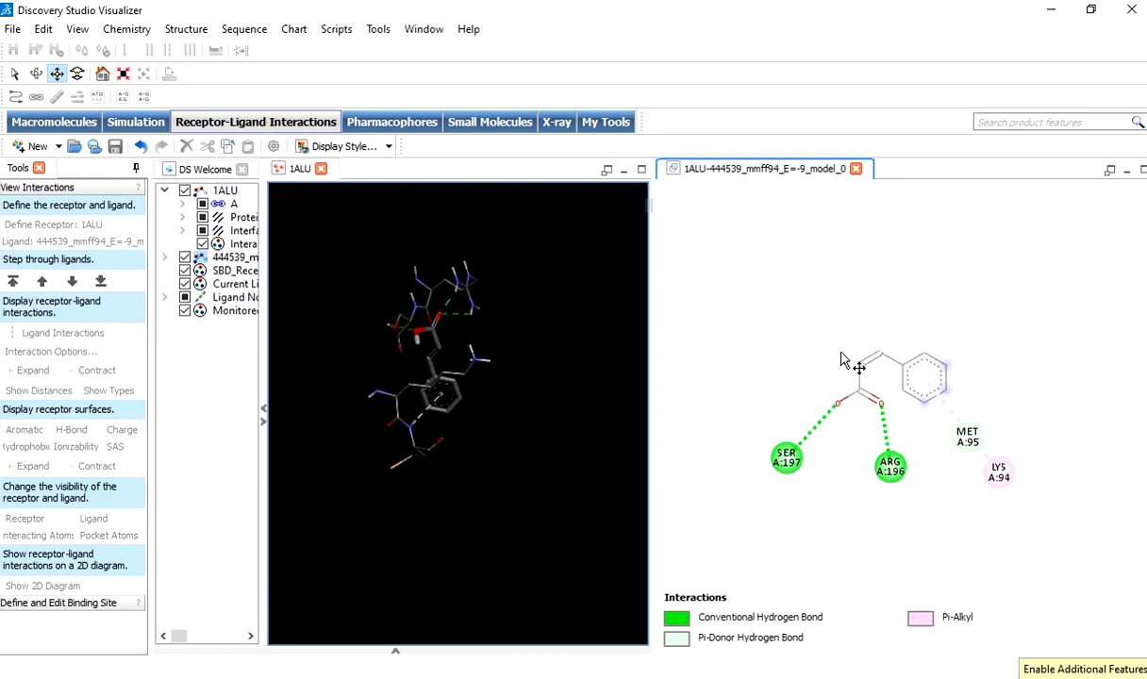
# Set the atom display style of the 2D diagram to Stick.
pyautogui.rightClick(775, 255)
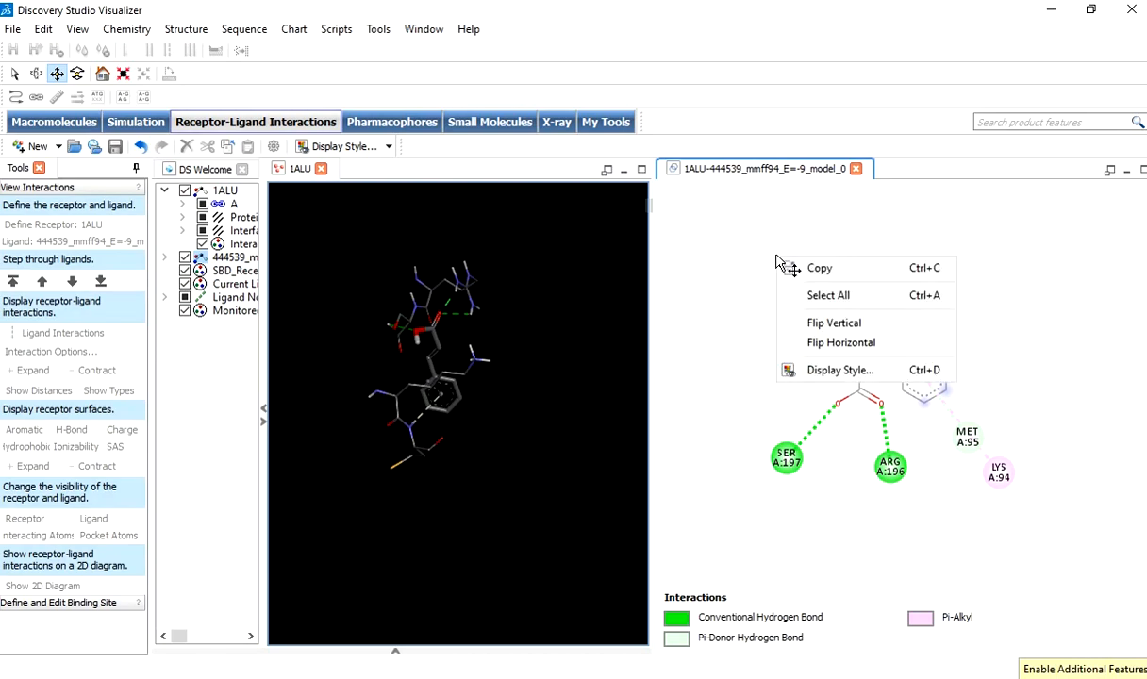
pyautogui.click(848, 374)
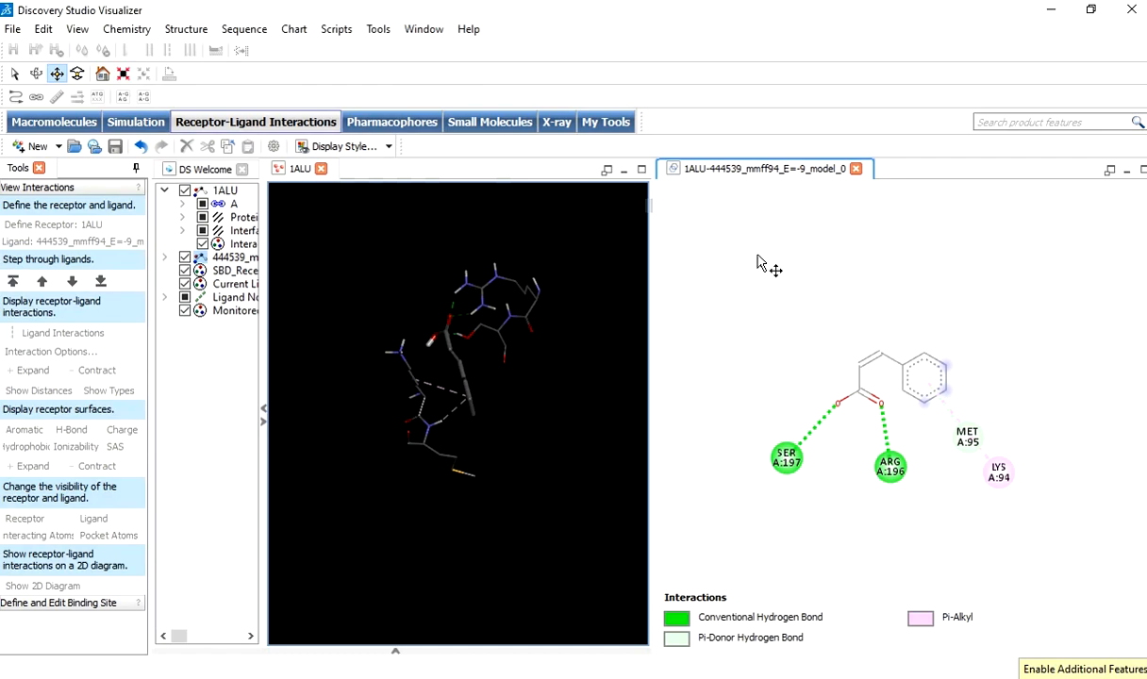
pyautogui.click(758, 249)
pyautogui.rightClick(755, 242)
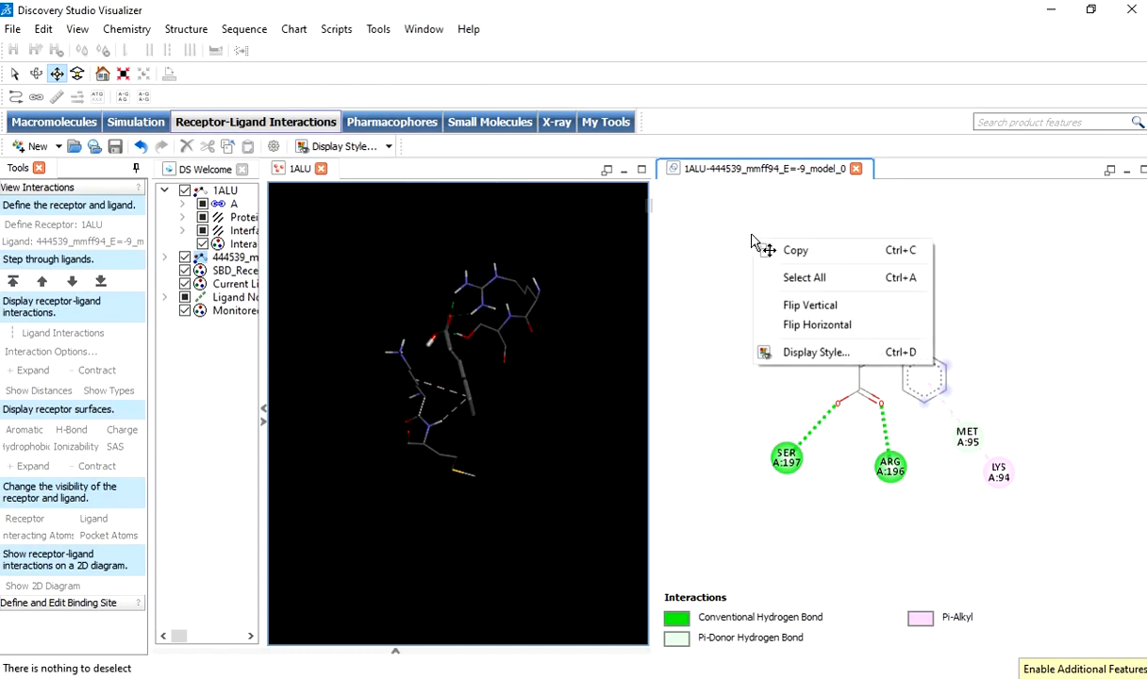
pyautogui.click(812, 352)
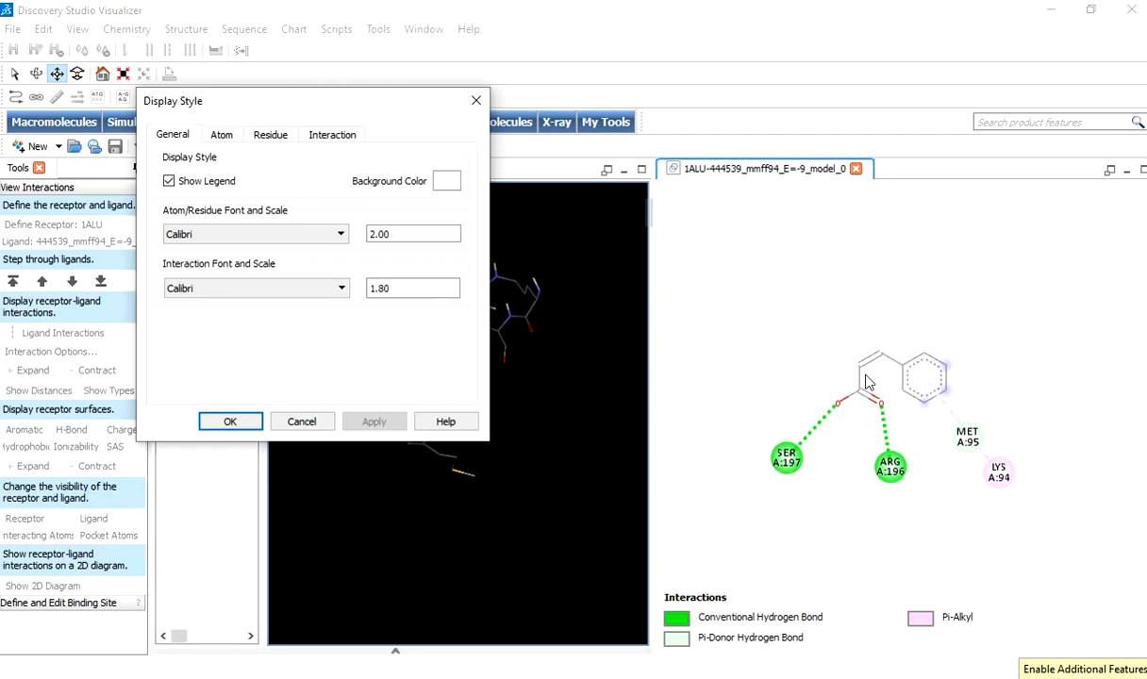
pyautogui.click(272, 136)
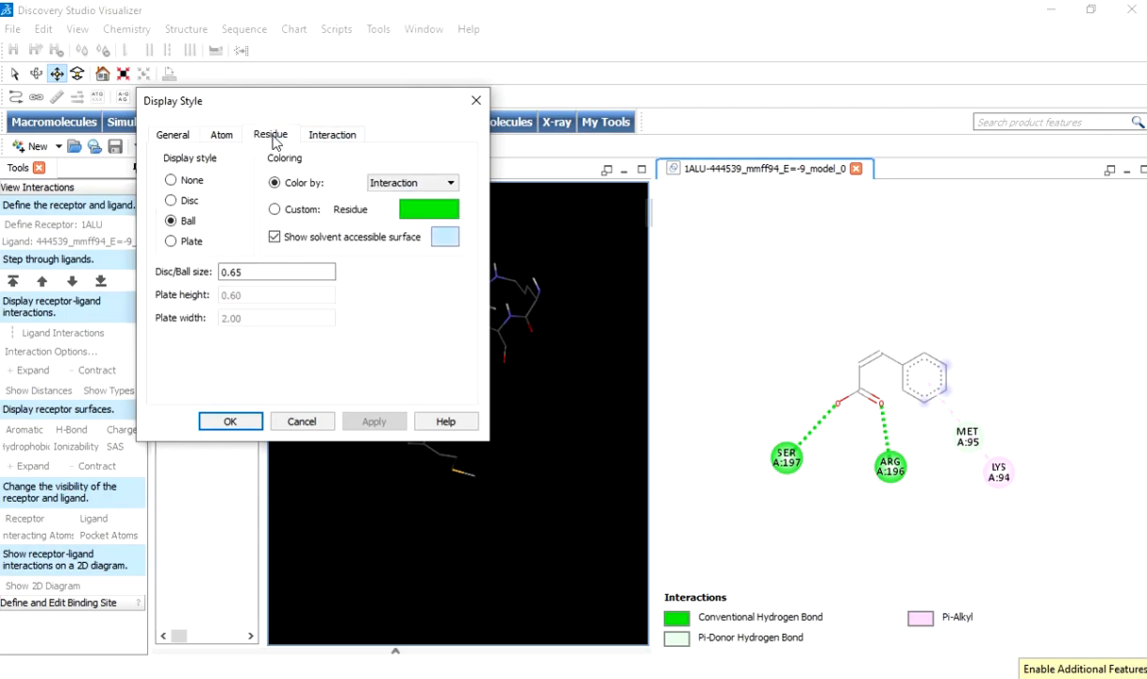
pyautogui.click(221, 137)
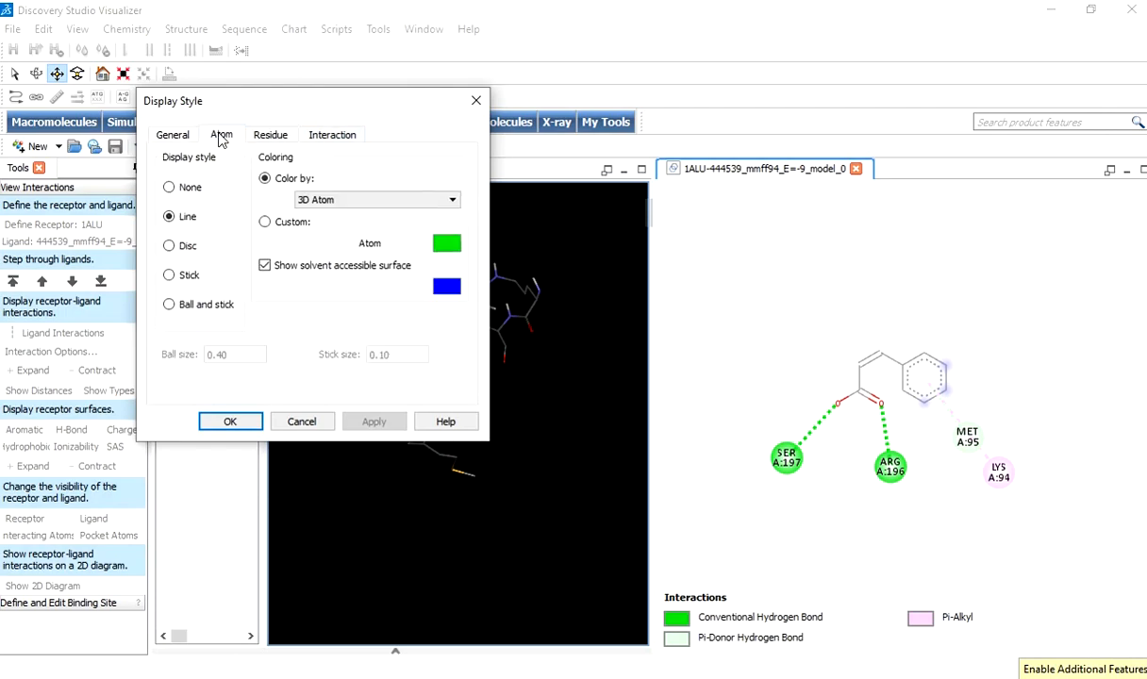
pyautogui.click(170, 275)
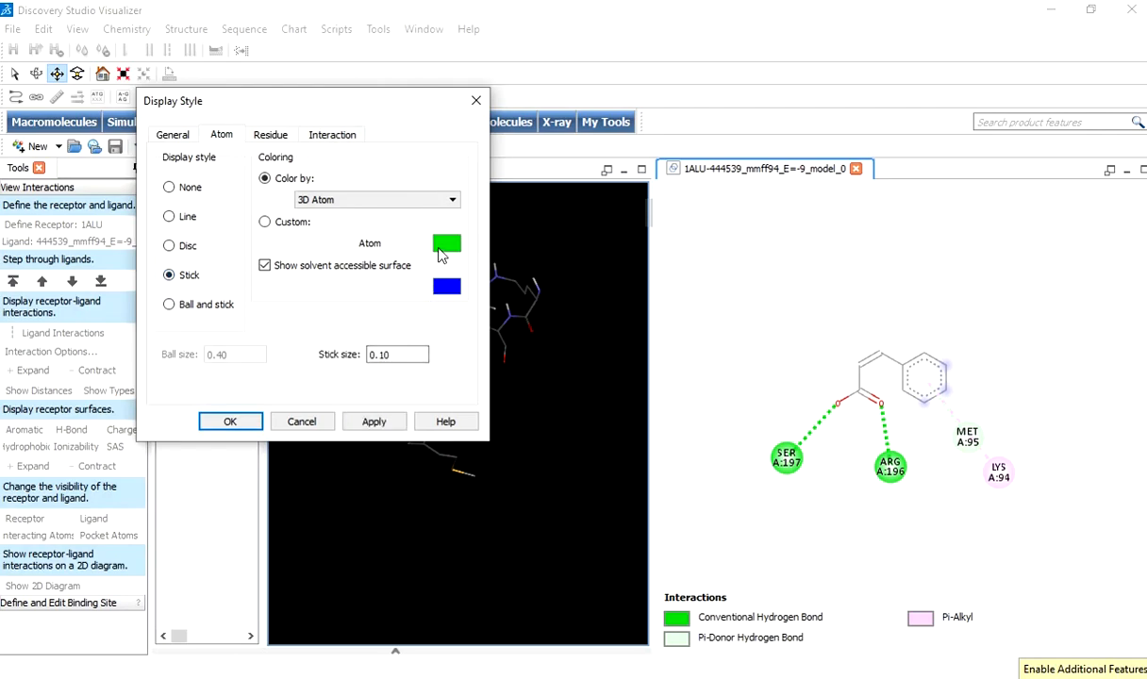
pyautogui.click(375, 423)
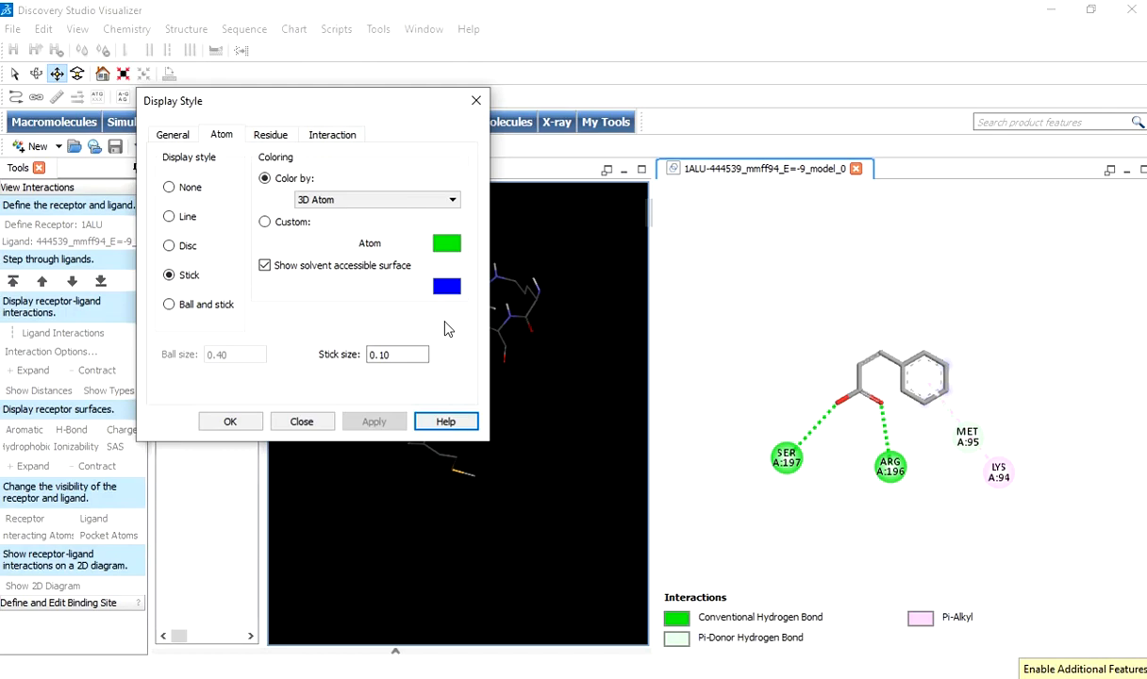
# Apply a custom pink atom color (red 255, green 0, blue 127) to the ligand in the 2D diagram.
pyautogui.click(304, 225)
pyautogui.click(439, 241)
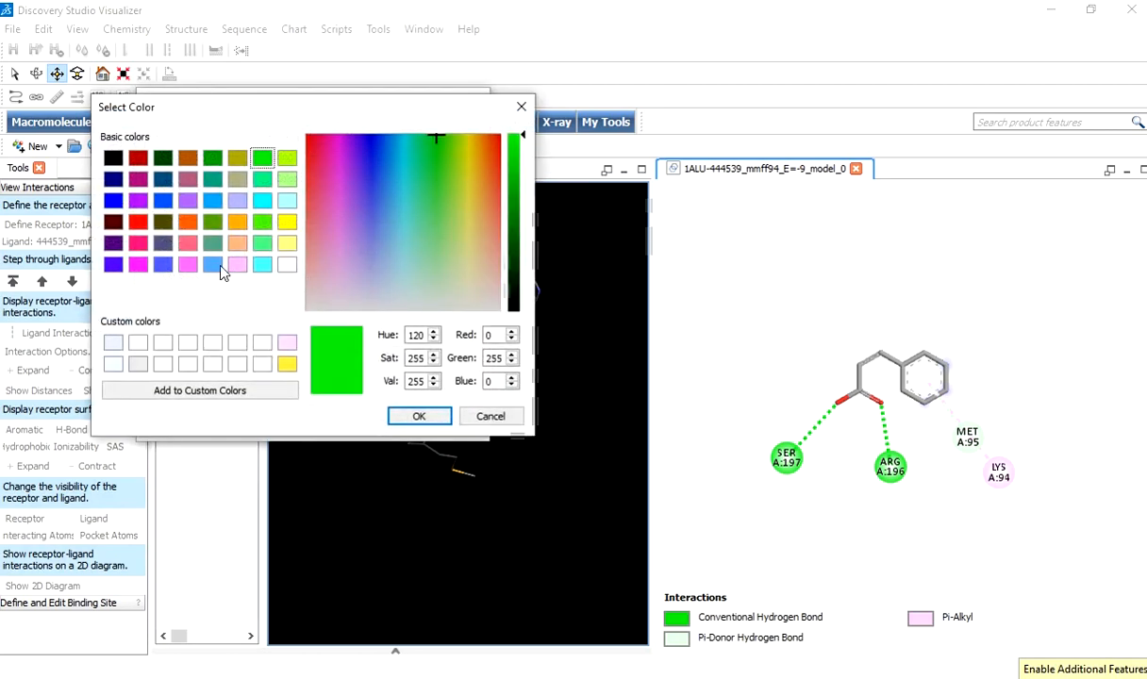
pyautogui.click(182, 244)
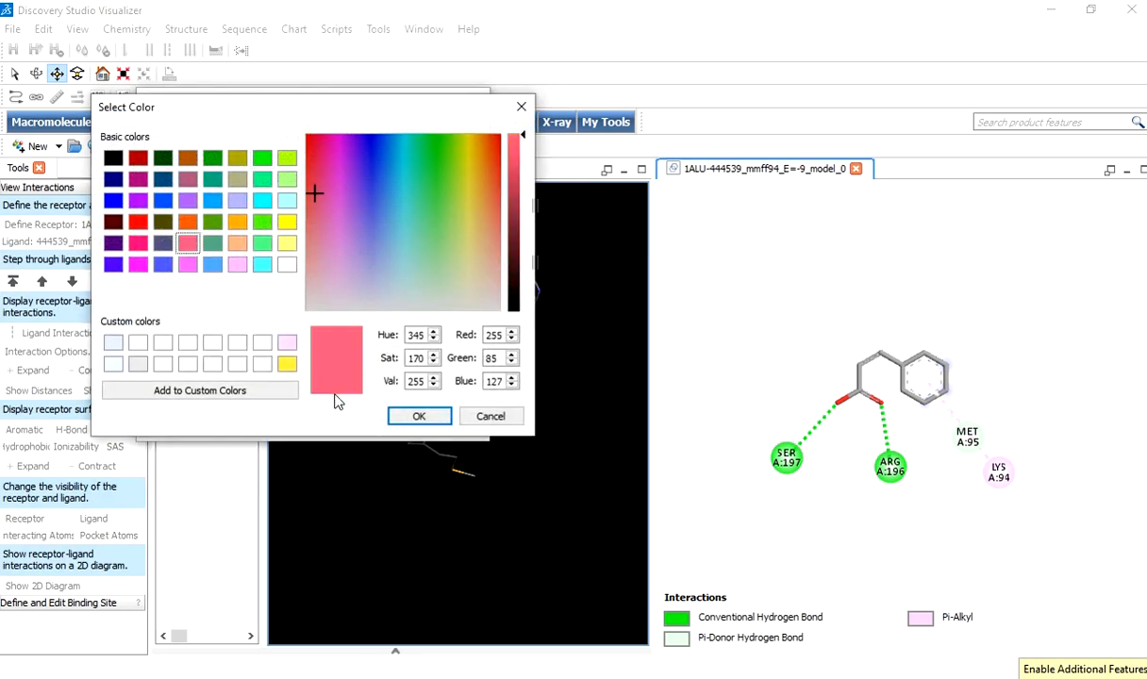
pyautogui.click(137, 241)
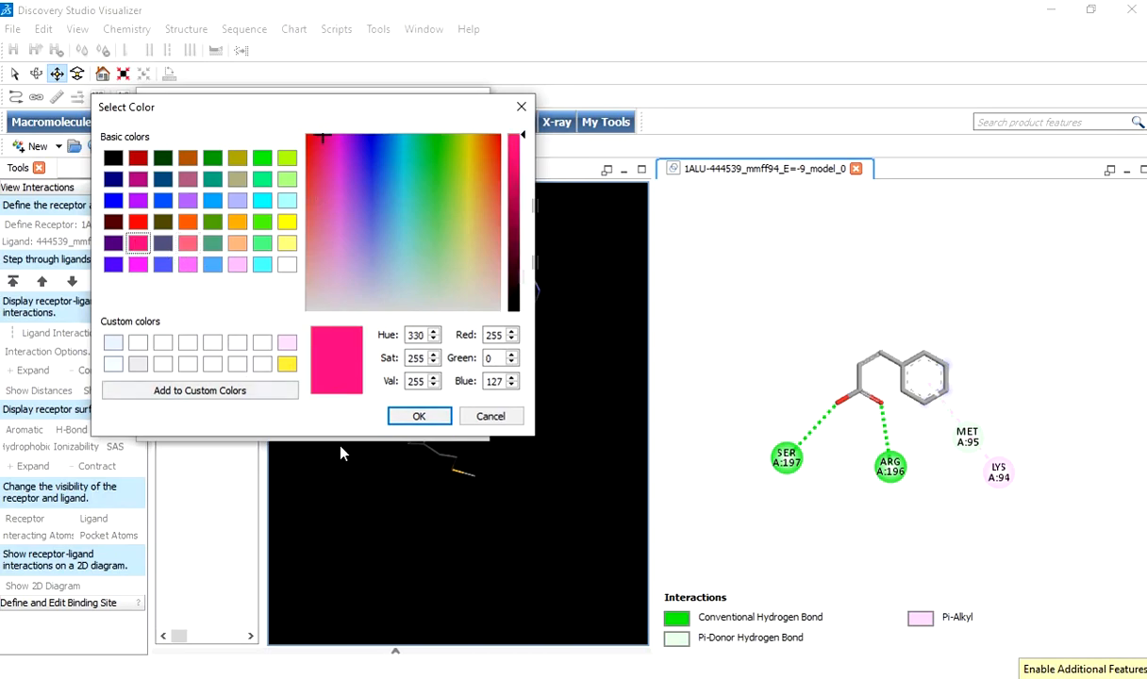
pyautogui.click(415, 417)
pyautogui.click(370, 424)
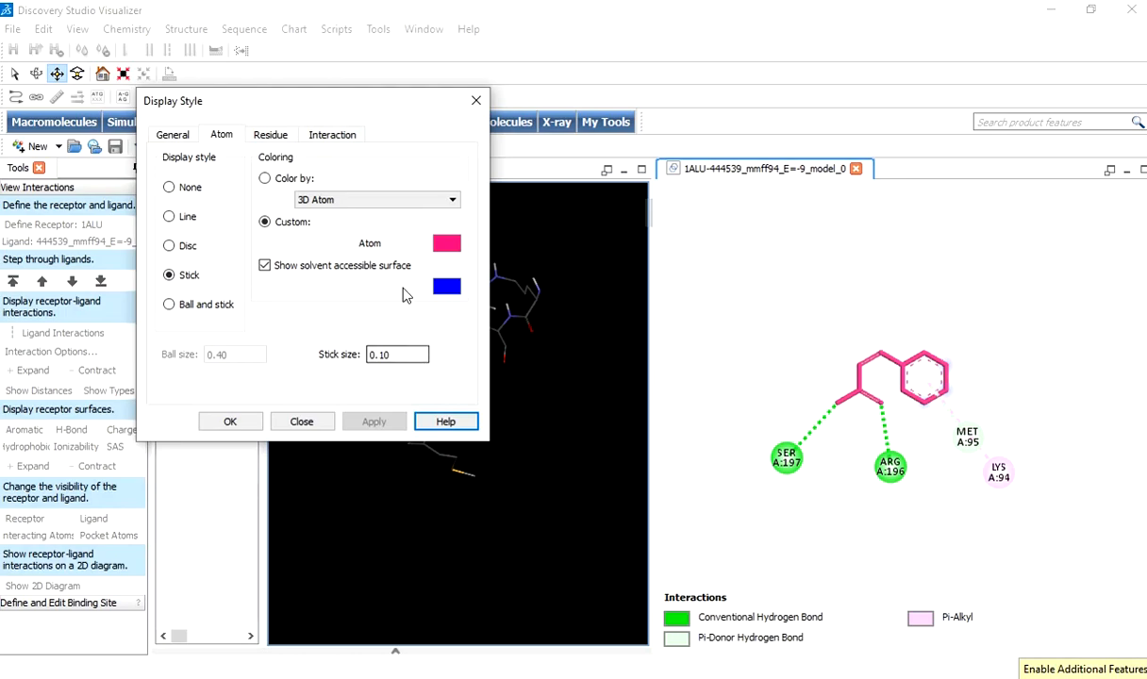
# Give the interactions in the 2D diagram the custom green color and the residues a custom orange color.
pyautogui.click(321, 140)
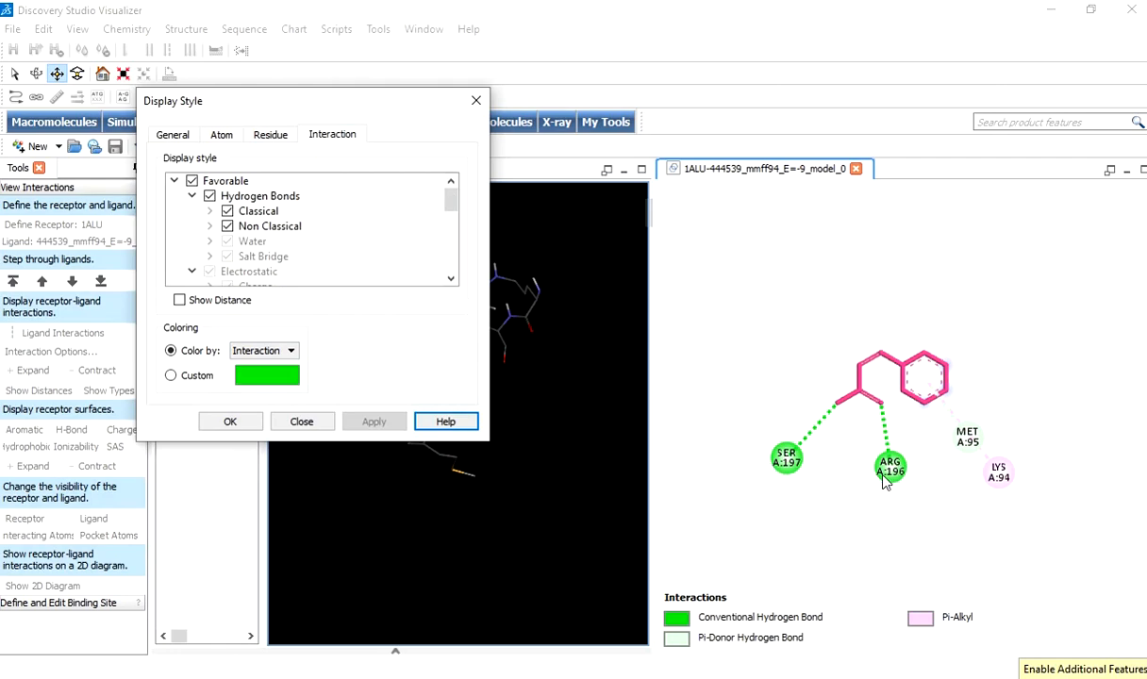
pyautogui.click(196, 375)
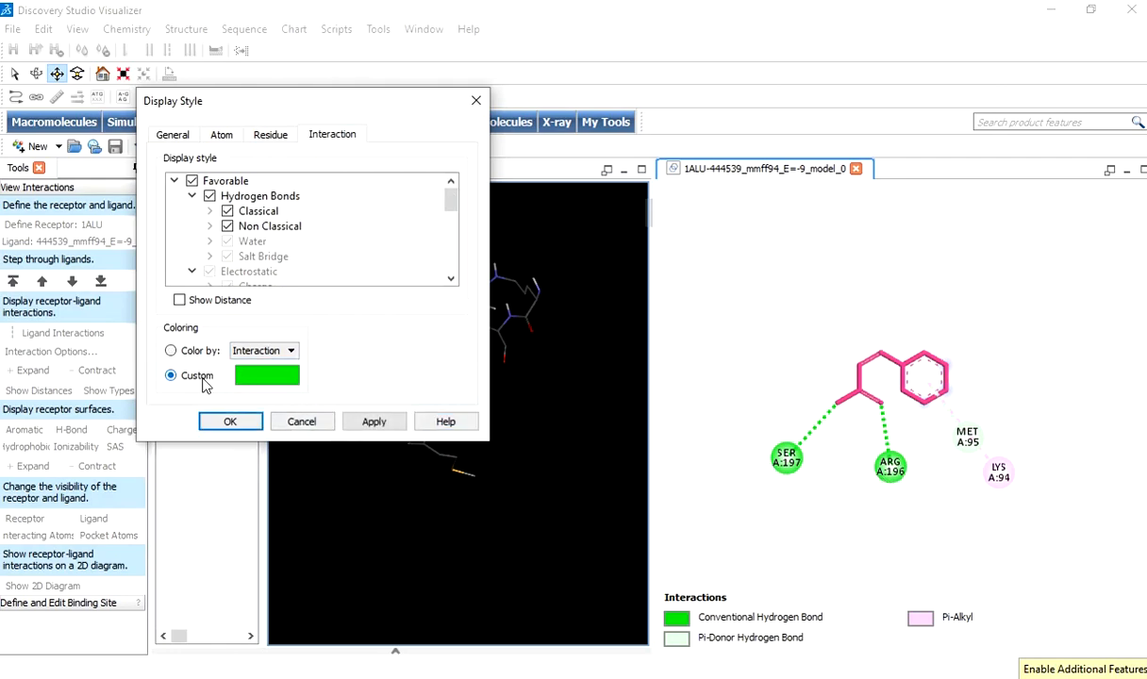
pyautogui.click(274, 134)
pyautogui.click(302, 209)
pyautogui.click(432, 211)
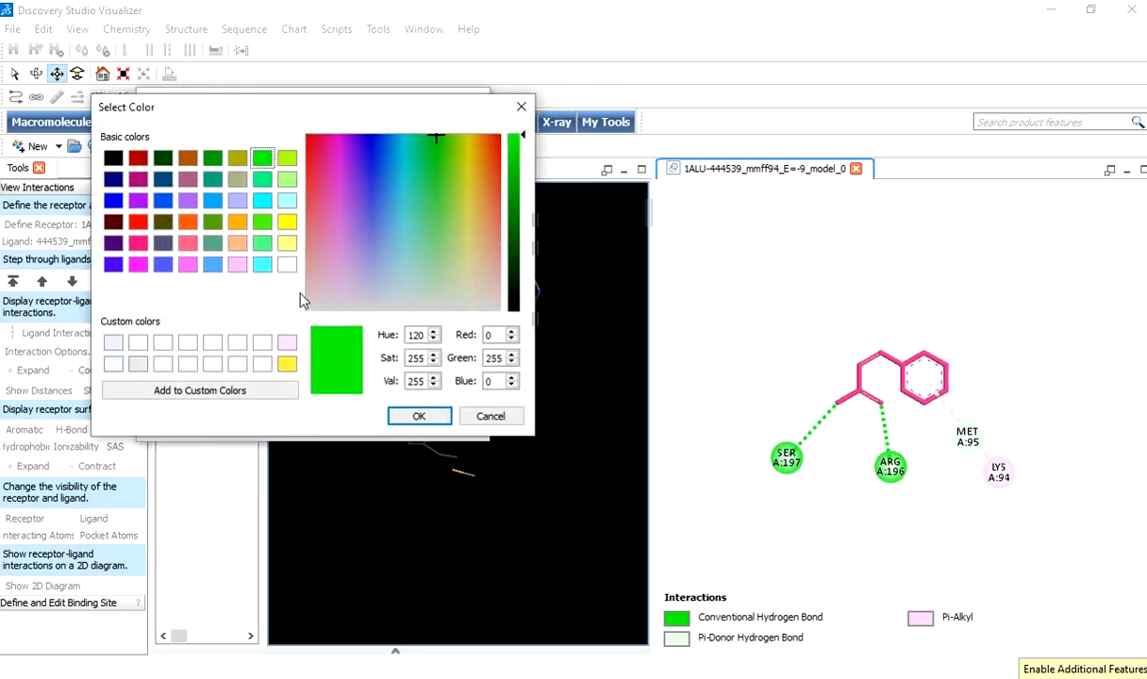
pyautogui.click(236, 222)
pyautogui.click(413, 417)
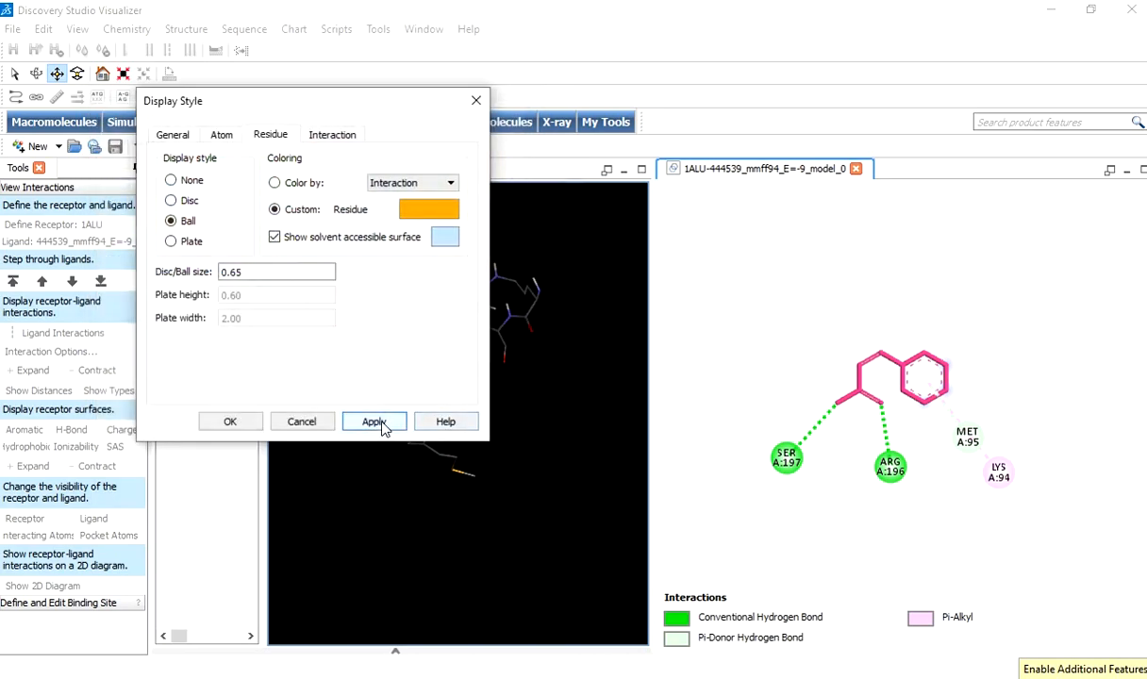
pyautogui.click(384, 424)
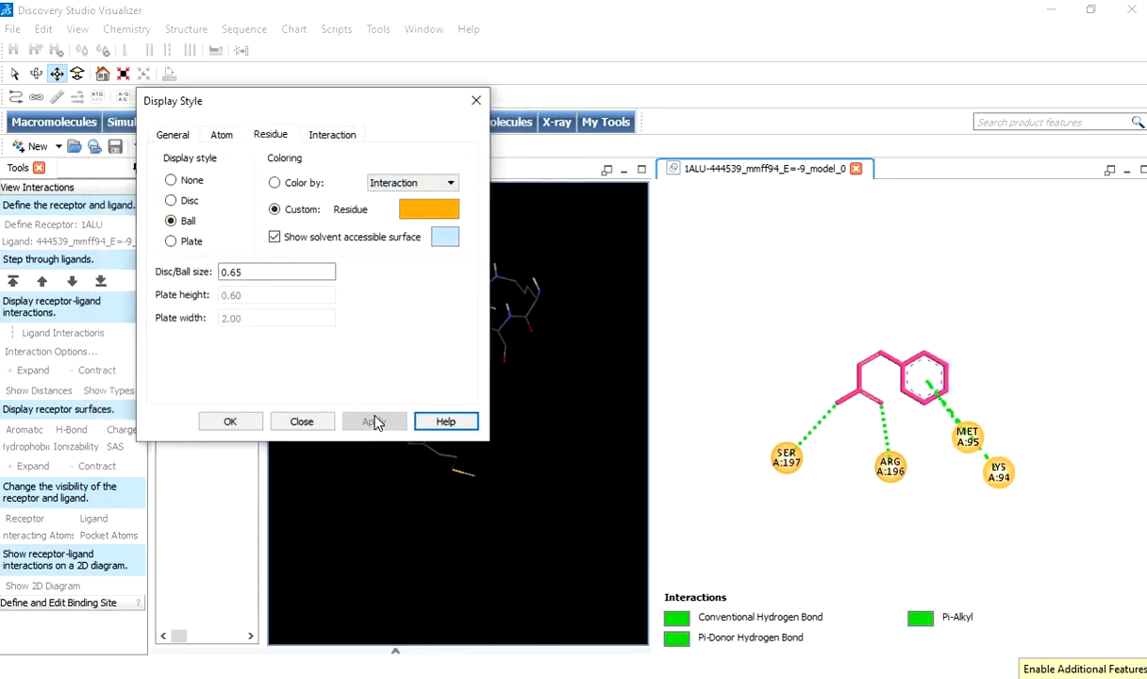
pyautogui.click(230, 422)
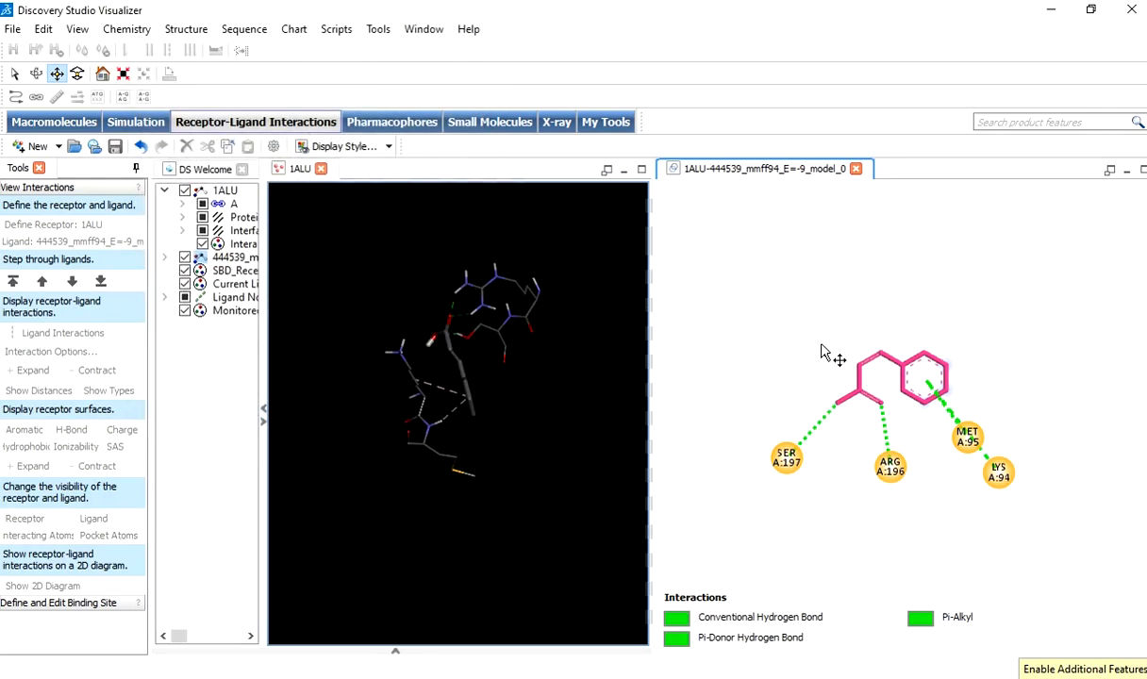
pyautogui.click(813, 301)
pyautogui.rightClick(797, 265)
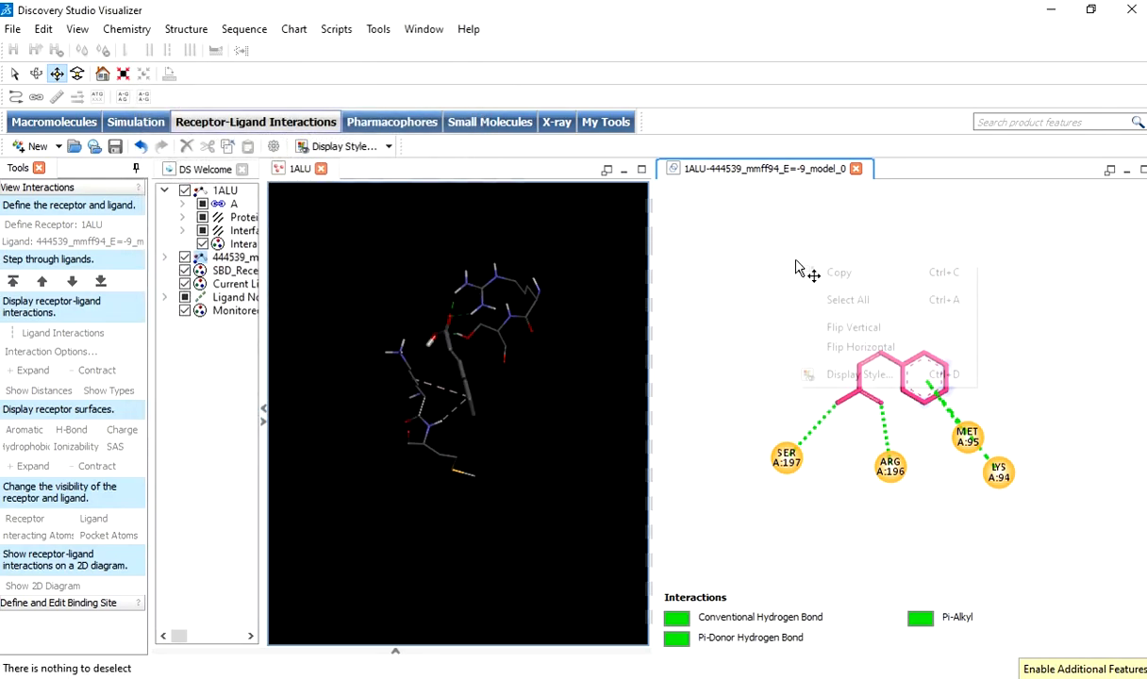
pyautogui.click(754, 316)
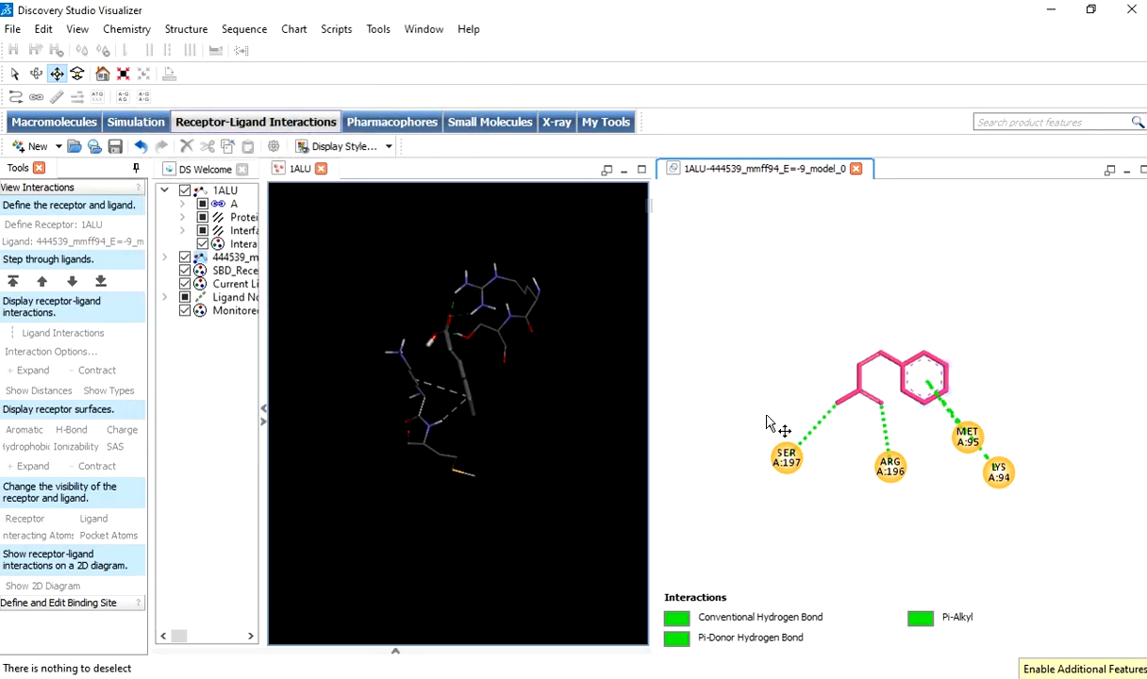
# Save the 2D diagram to the Desktop as an image file named 1ALU-444539_mmff94_E=-9_model_0.
pyautogui.click(13, 30)
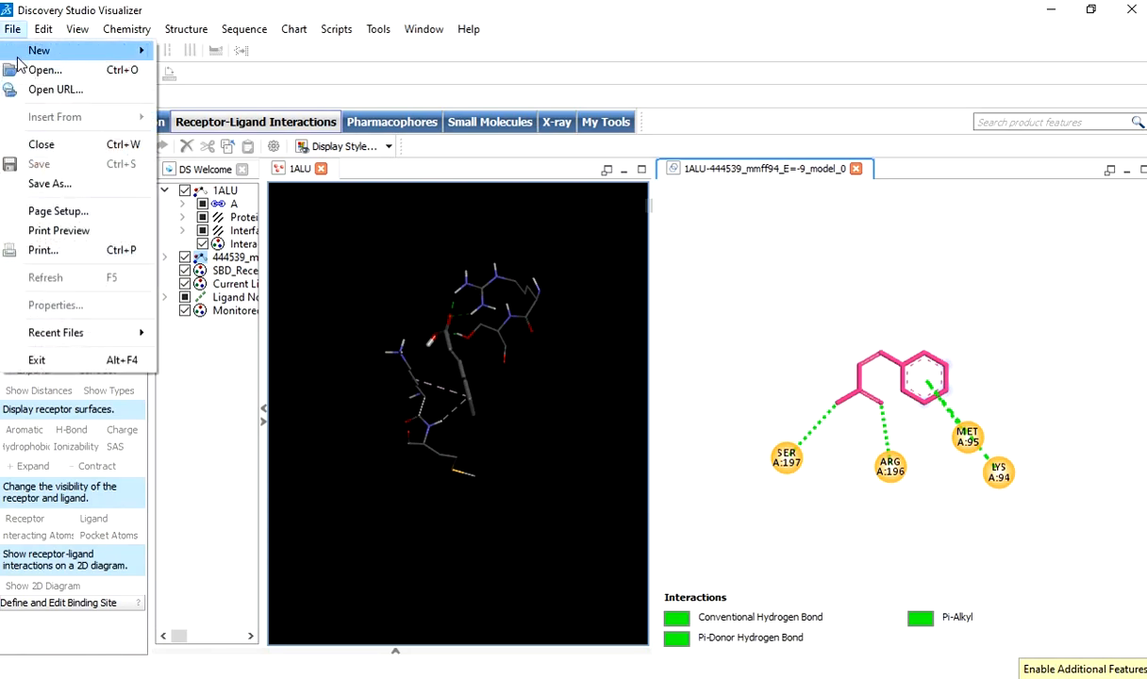
pyautogui.click(48, 186)
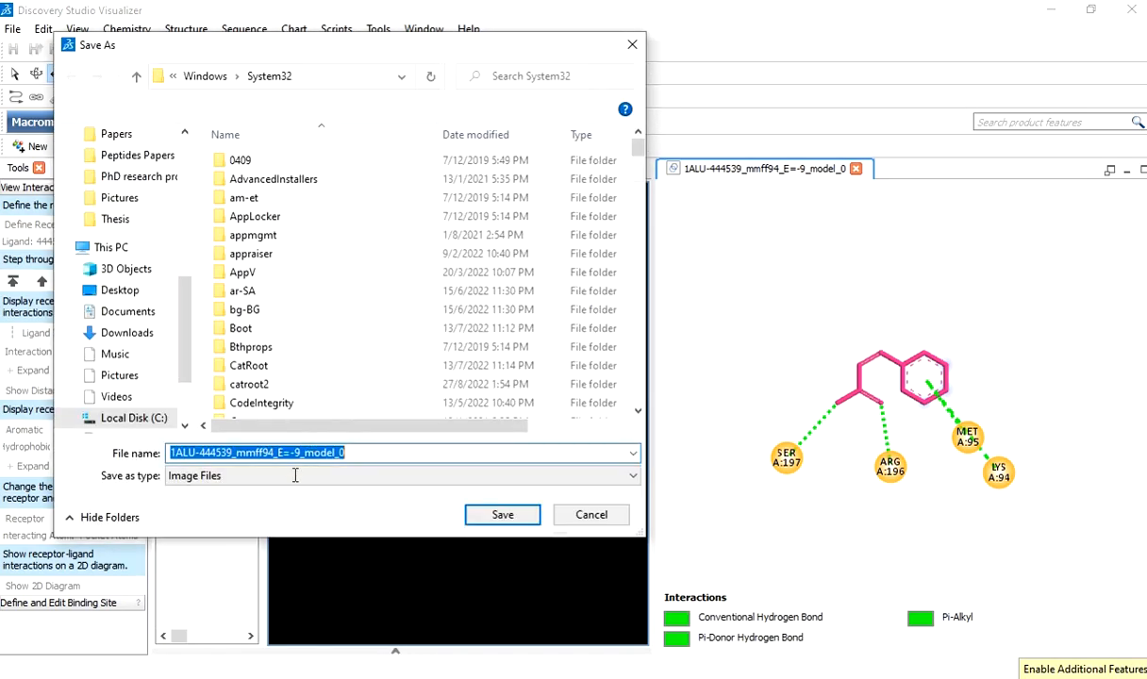
pyautogui.click(294, 476)
pyautogui.click(295, 477)
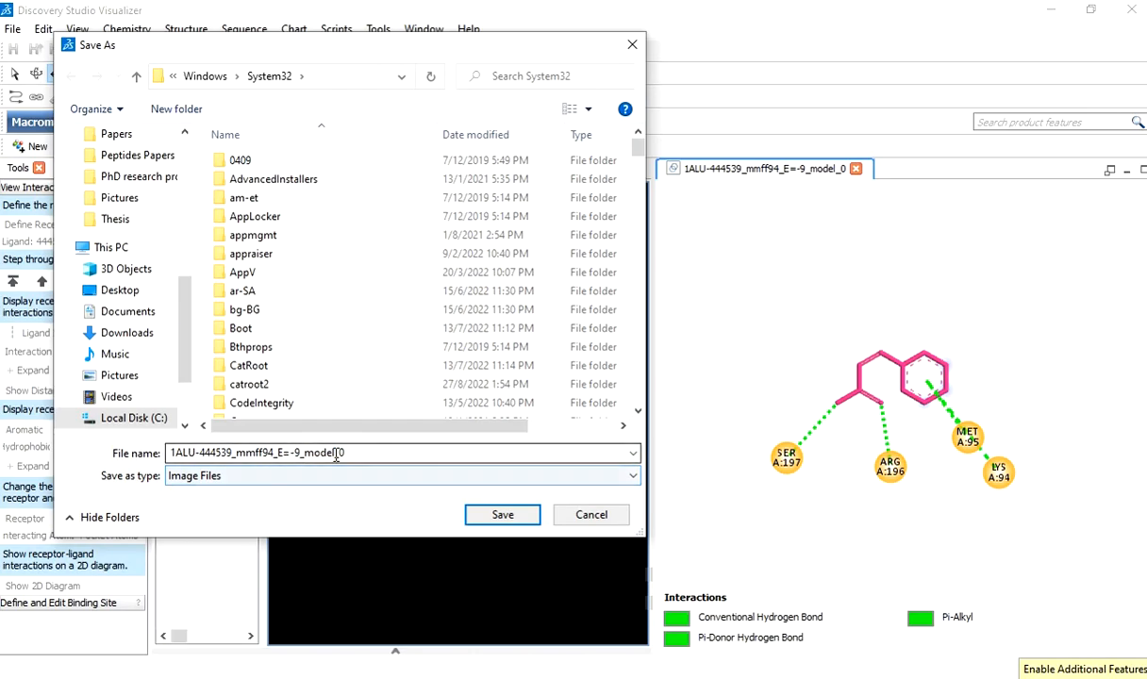
pyautogui.click(502, 515)
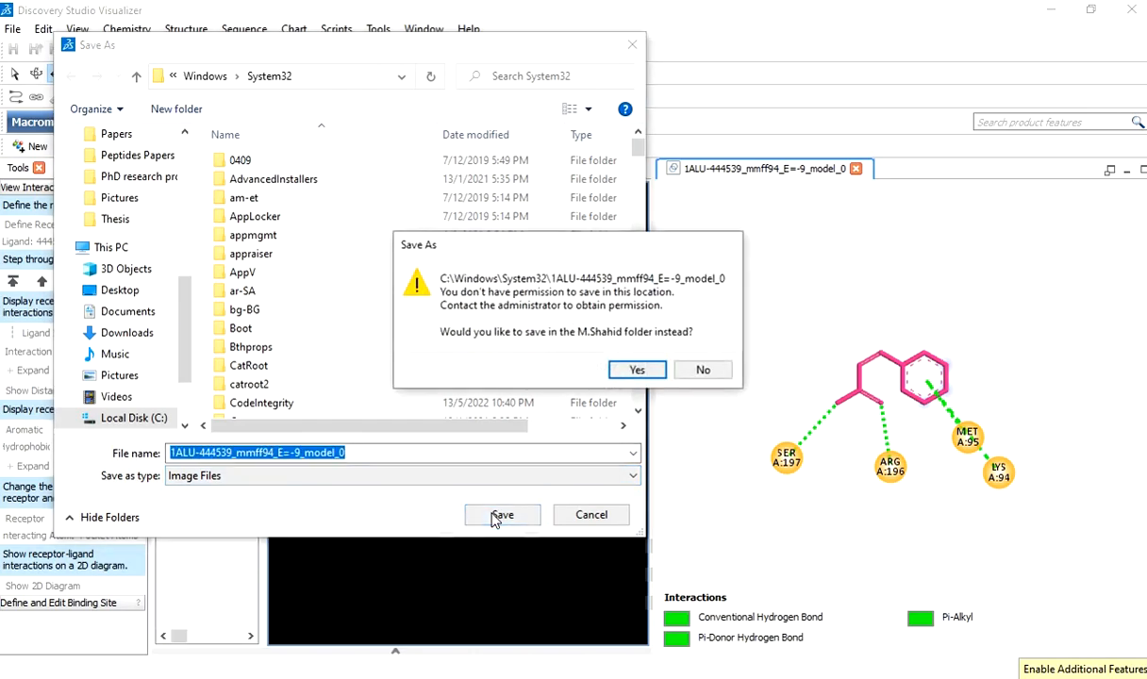
pyautogui.click(703, 370)
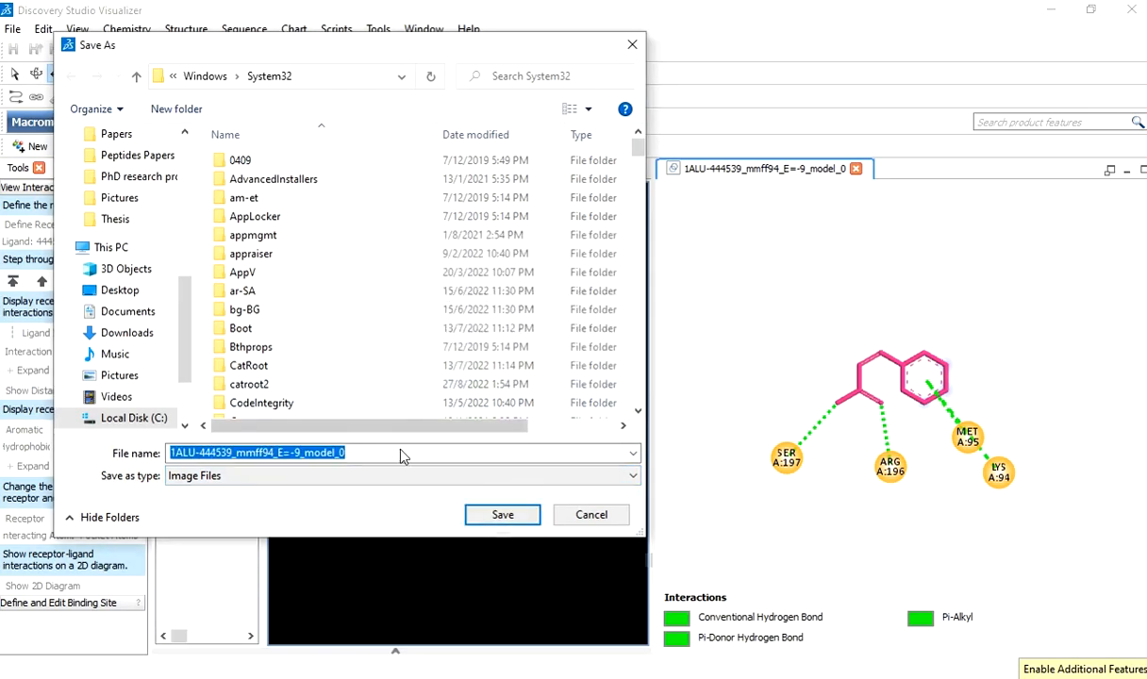
pyautogui.click(120, 292)
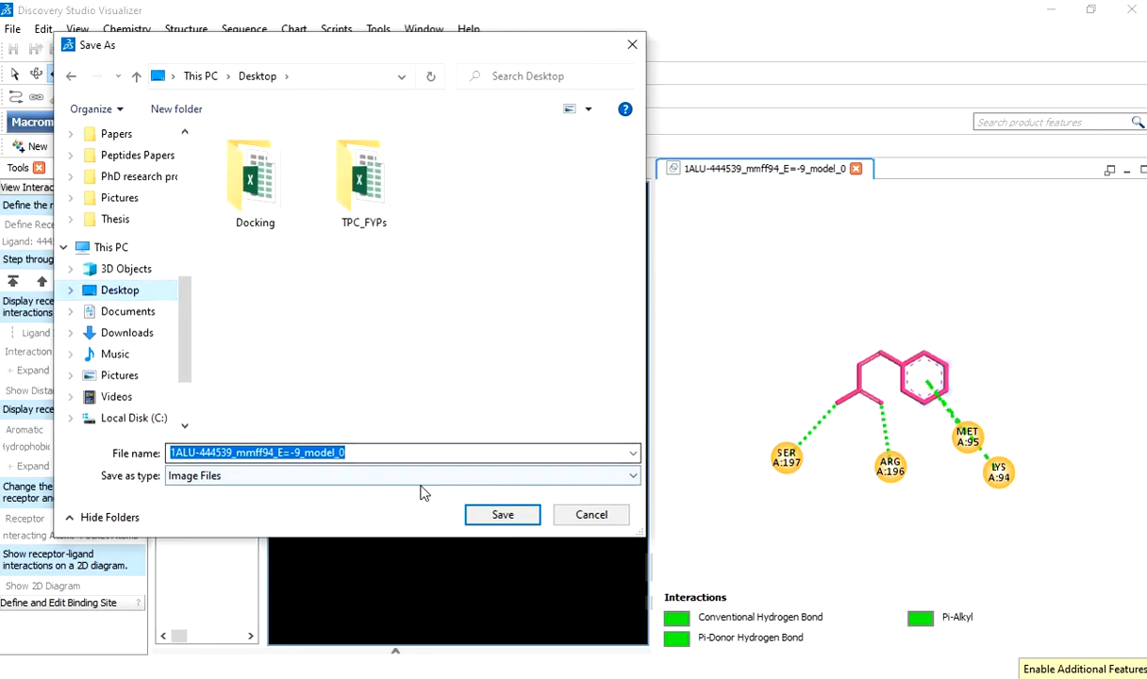
pyautogui.click(486, 514)
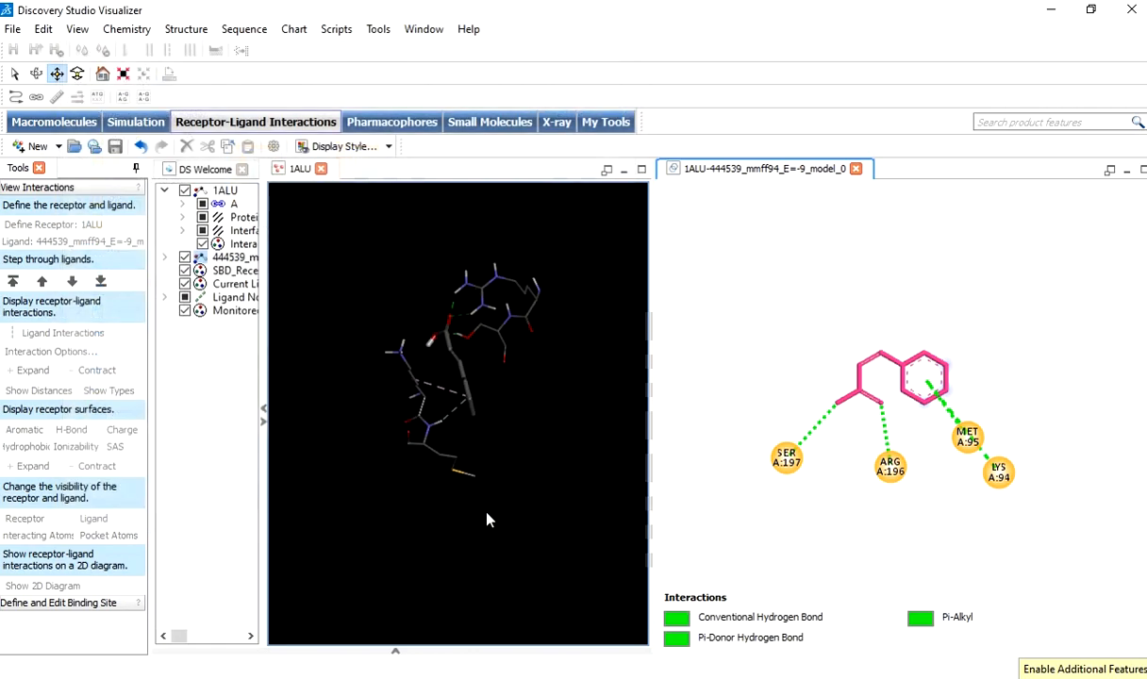
# Set the exported image's width to 2000 pixels with the aspect ratio kept and confirm the export.
pyautogui.click(538, 345)
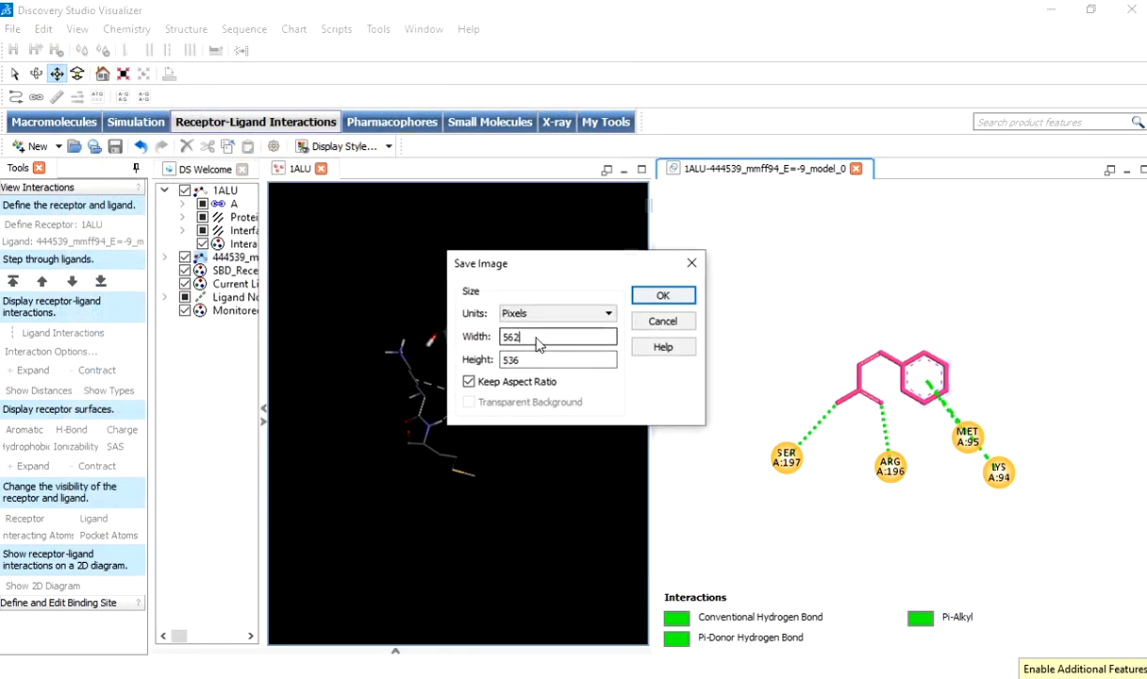
pyautogui.moveTo(546, 338); pyautogui.dragTo(469, 337)
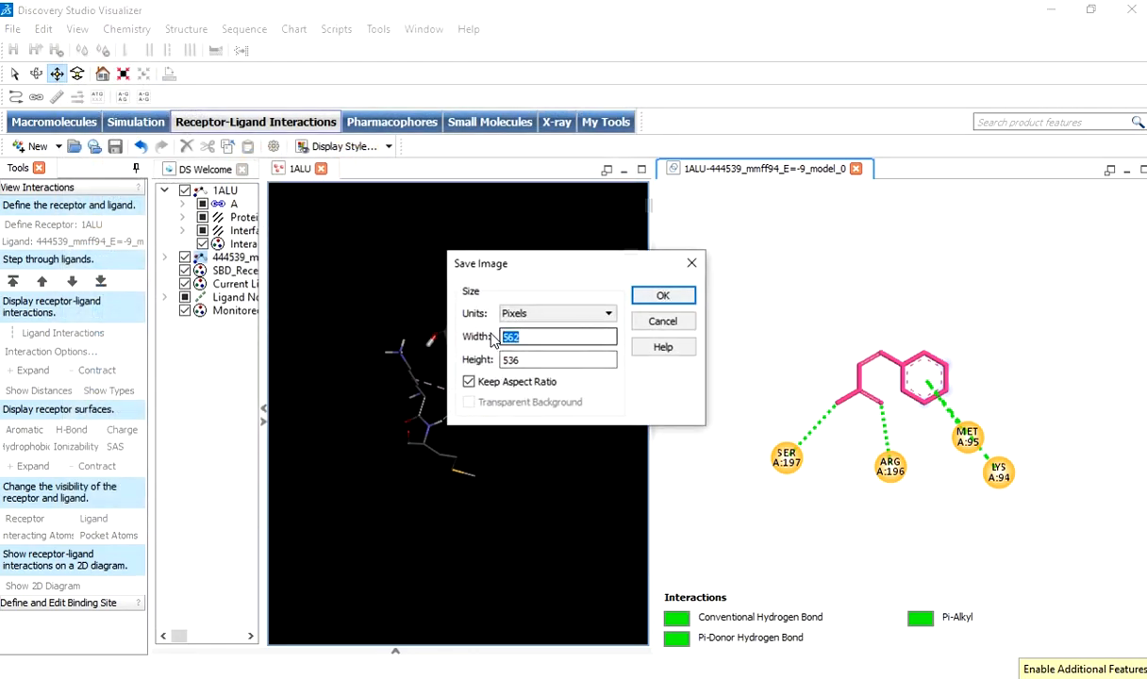
pyautogui.click(581, 321)
pyautogui.click(581, 320)
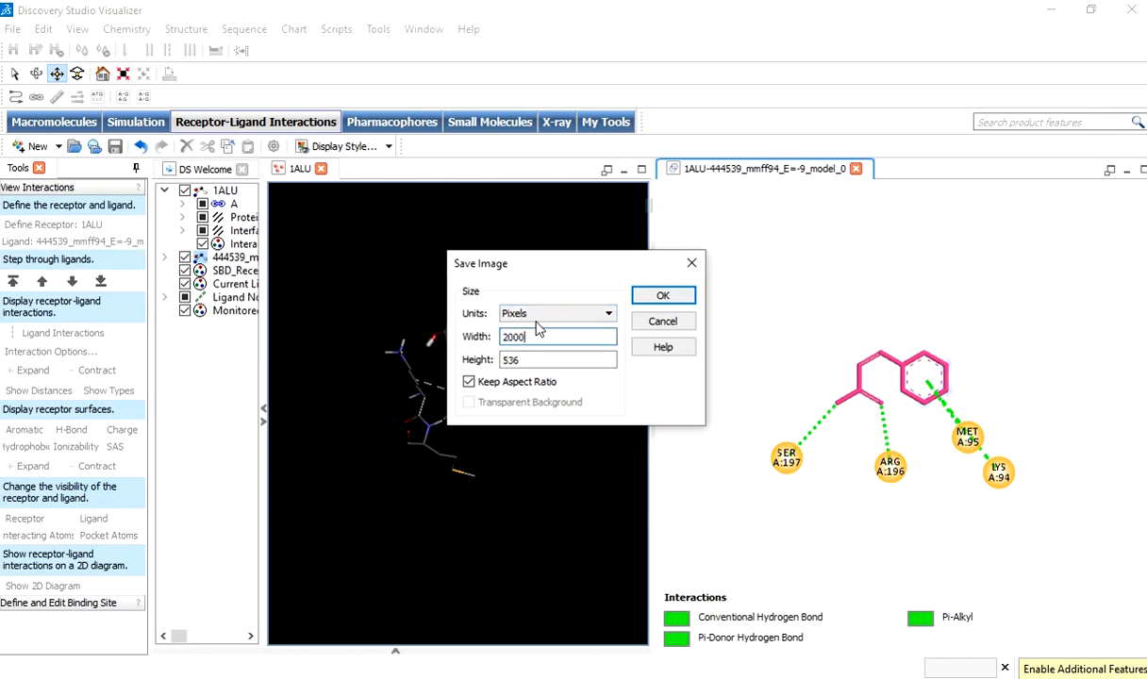
pyautogui.click(582, 362)
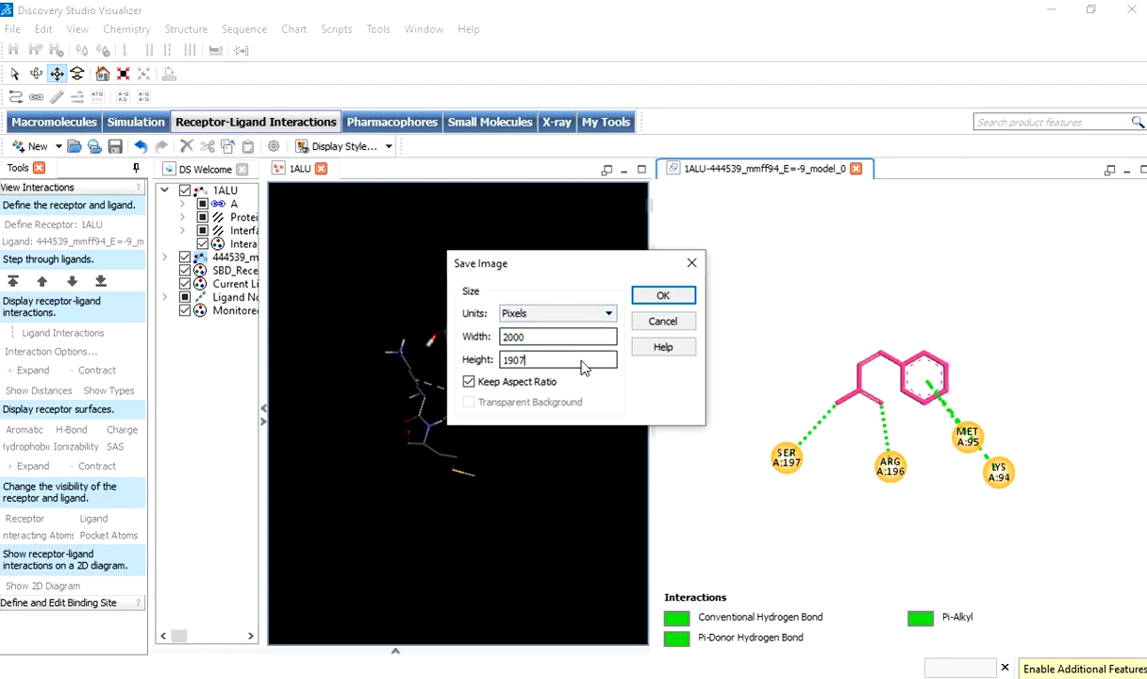
pyautogui.click(661, 298)
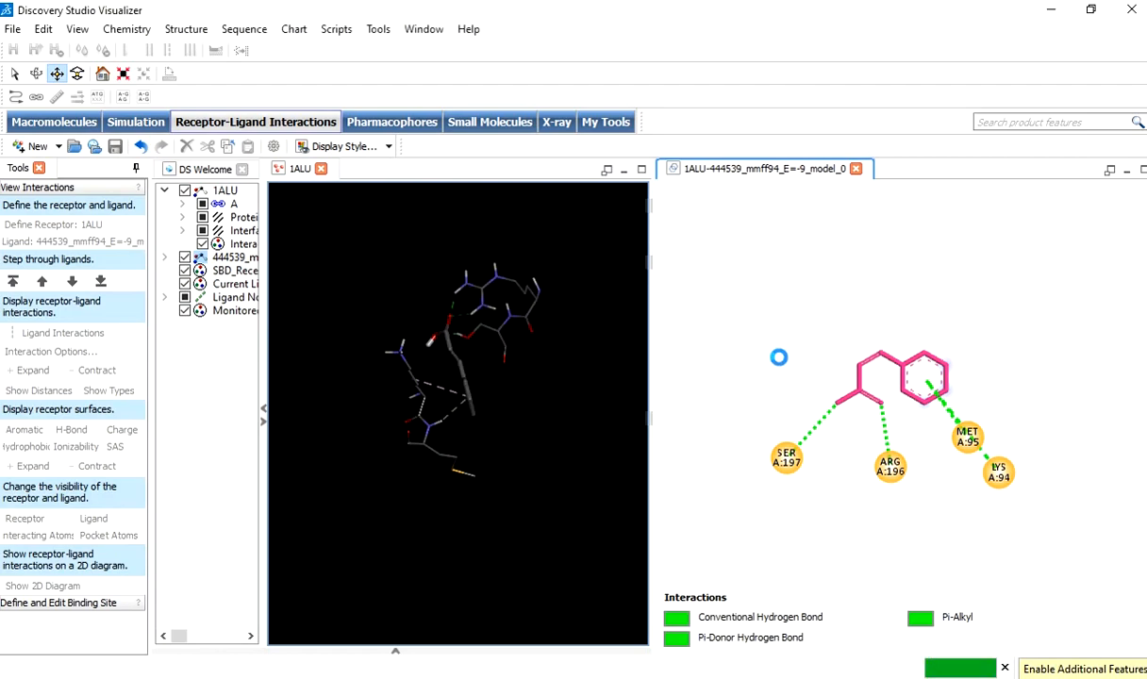